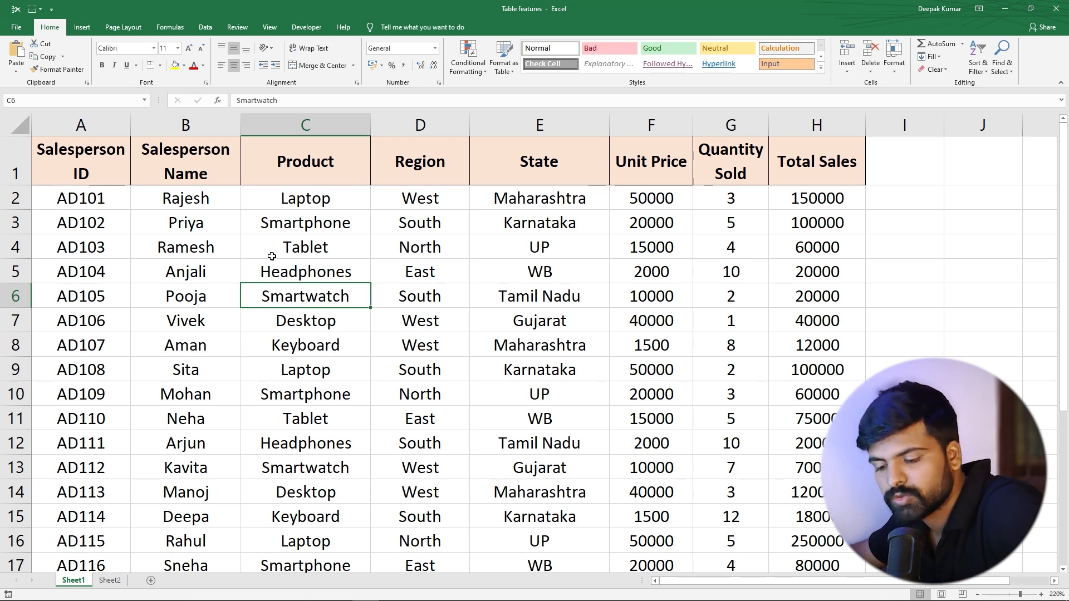
Convert the sales data range A1:H26 into a table with headers.
{"action": "key", "text": "ctrl+a"}
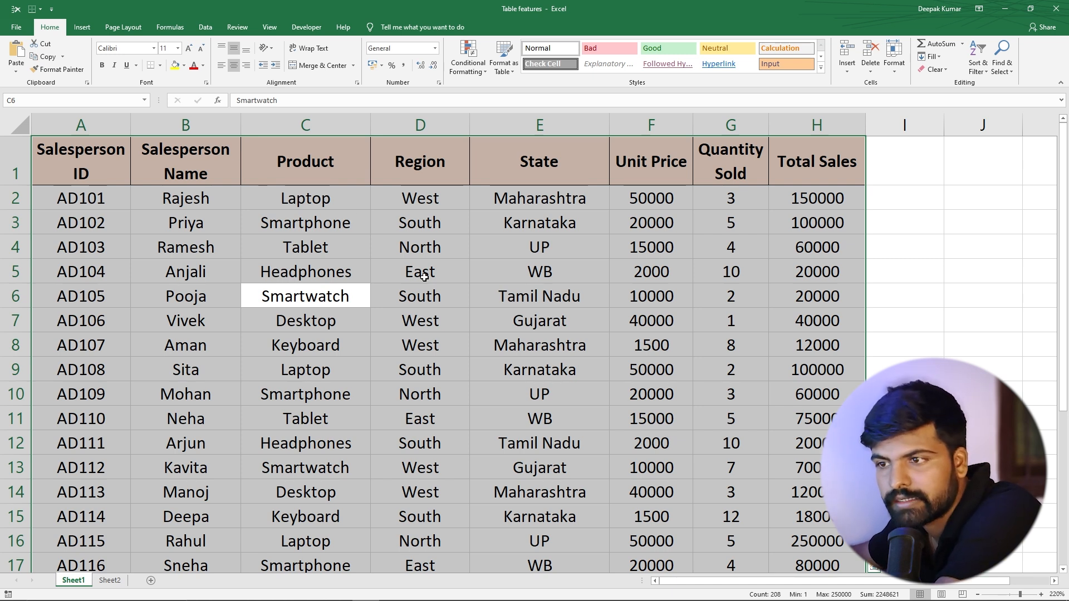
{"action": "left_click", "coordinate": [87, 32]}
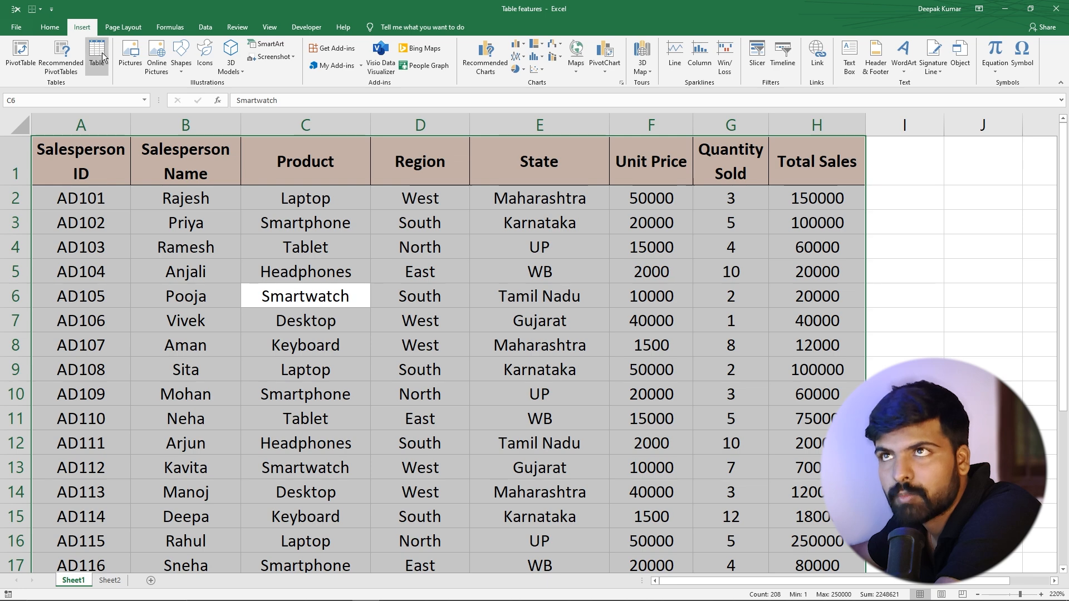
{"action": "left_click", "coordinate": [99, 52]}
{"action": "left_click_drag", "start_coordinate": [462, 402], "coordinate": [463, 219]}
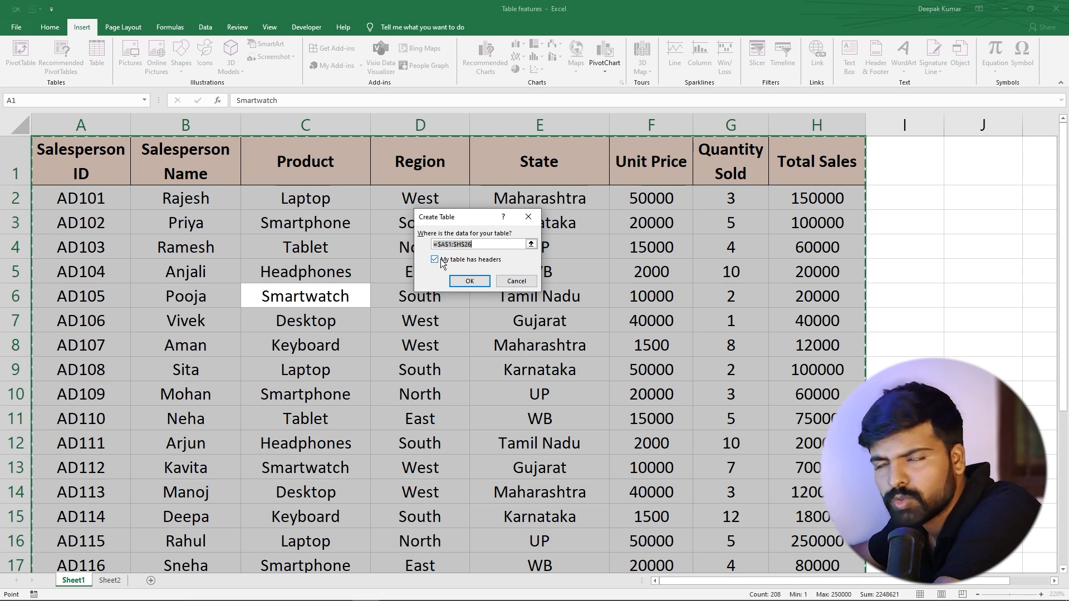
{"action": "left_click", "coordinate": [470, 281]}
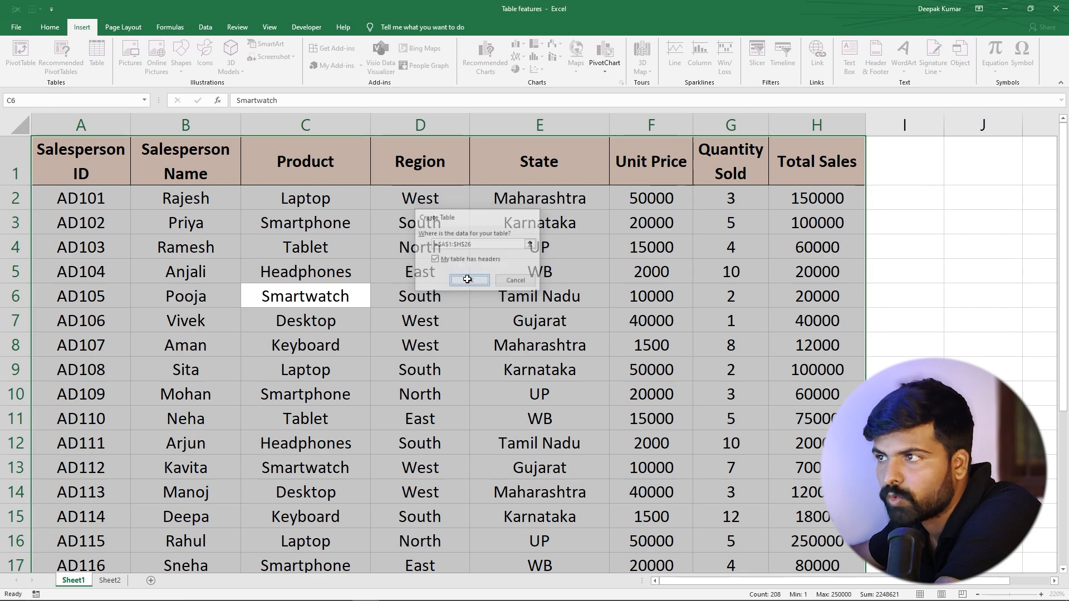
Set the font colour of the table's header row, Salesperson ID through Total Sales, to Automatic.
{"action": "scroll", "coordinate": [365, 225], "scroll_direction": "down", "scroll_amount": 4}
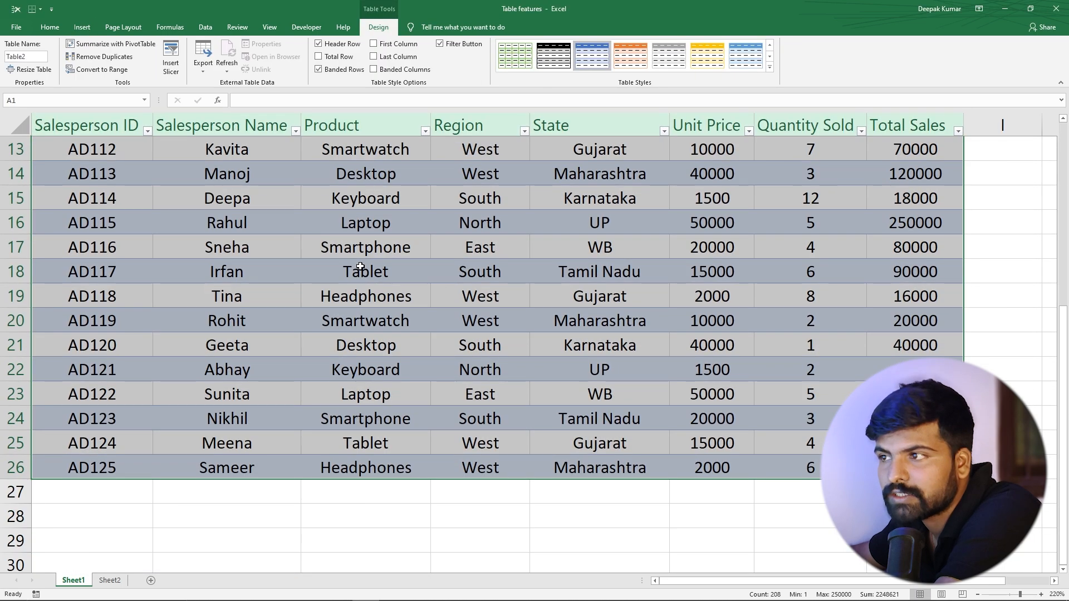
{"action": "scroll", "coordinate": [364, 225], "scroll_direction": "up", "scroll_amount": 4}
{"action": "left_click", "coordinate": [389, 272]}
{"action": "scroll", "coordinate": [480, 297], "scroll_direction": "down", "scroll_amount": 3}
{"action": "scroll", "coordinate": [341, 301], "scroll_direction": "up", "scroll_amount": 3}
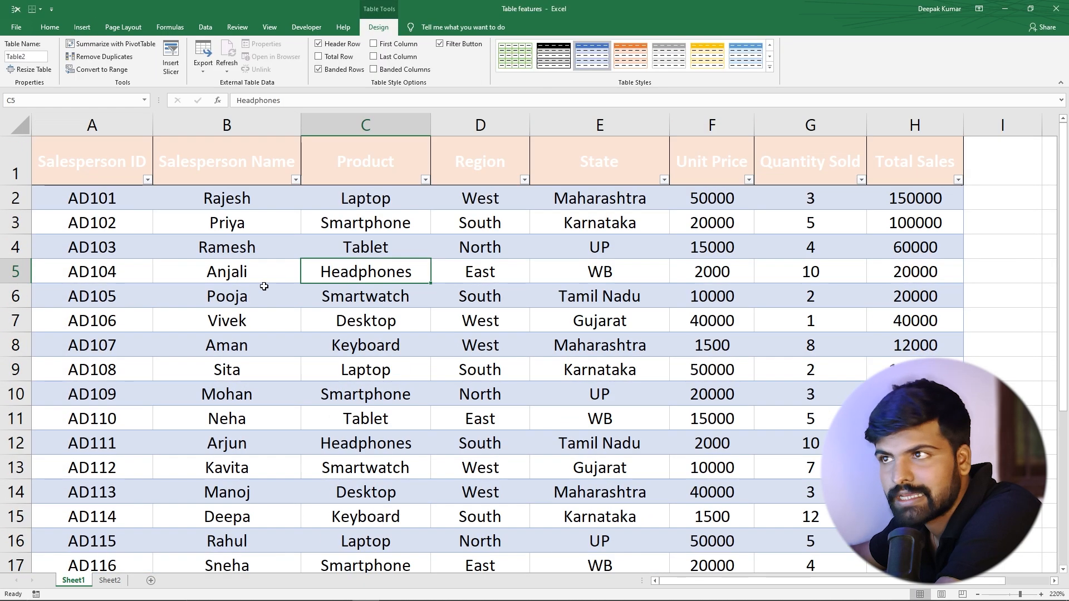
{"action": "left_click_drag", "start_coordinate": [123, 161], "coordinate": [898, 174]}
{"action": "left_click", "coordinate": [49, 27]}
{"action": "left_click", "coordinate": [202, 65]}
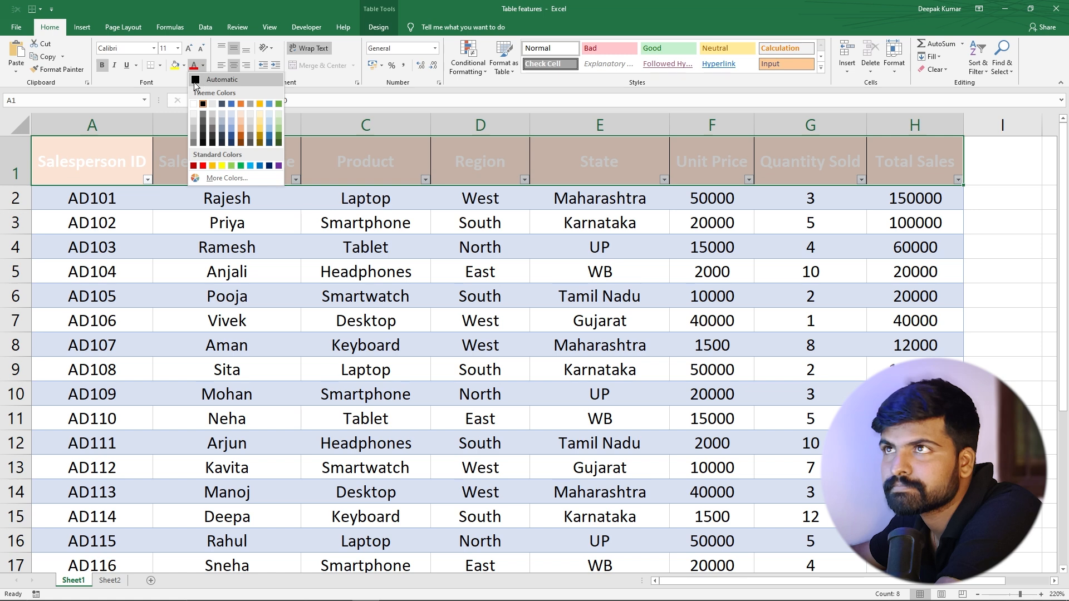
{"action": "left_click", "coordinate": [197, 83]}
{"action": "left_click", "coordinate": [242, 224]}
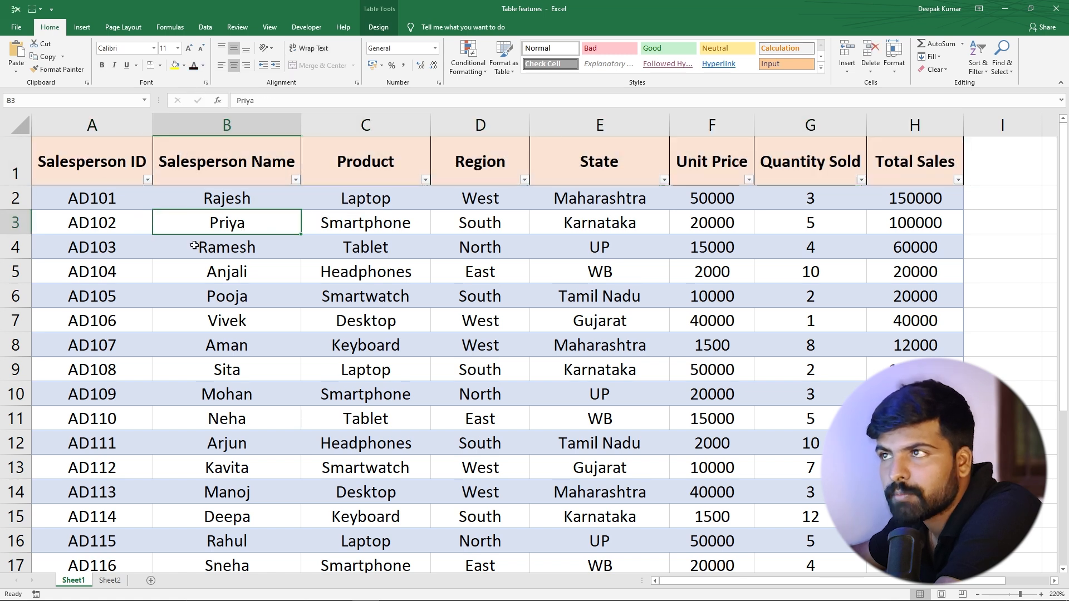
Check the source table name in the PivotTable creation settings, and close them without creating a PivotTable.
{"action": "scroll", "coordinate": [557, 332], "scroll_direction": "down", "scroll_amount": 1}
{"action": "scroll", "coordinate": [517, 335], "scroll_direction": "up", "scroll_amount": 1}
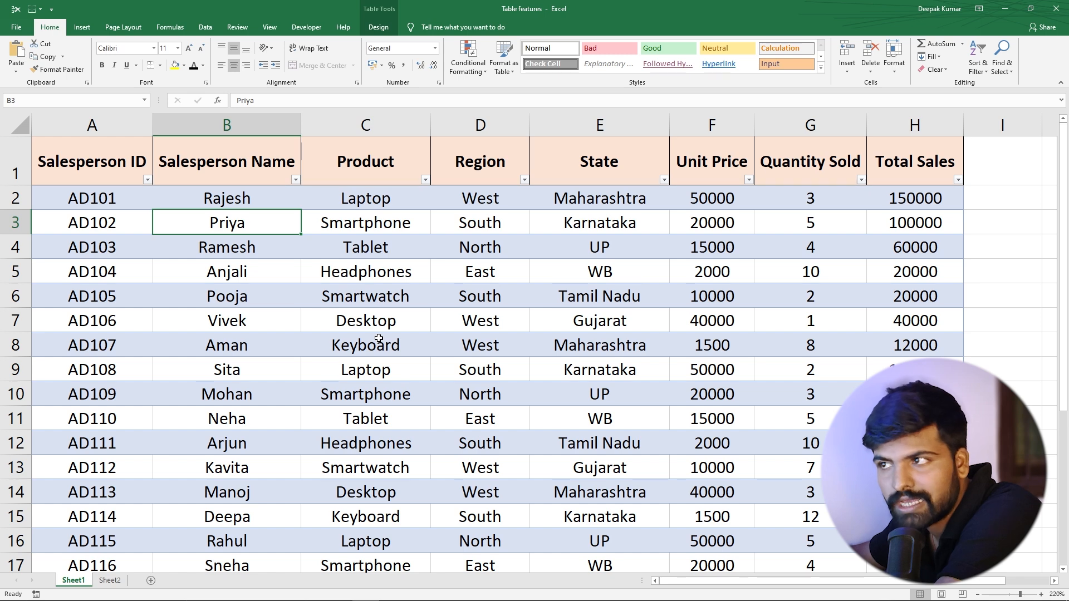
{"action": "left_click", "coordinate": [366, 319]}
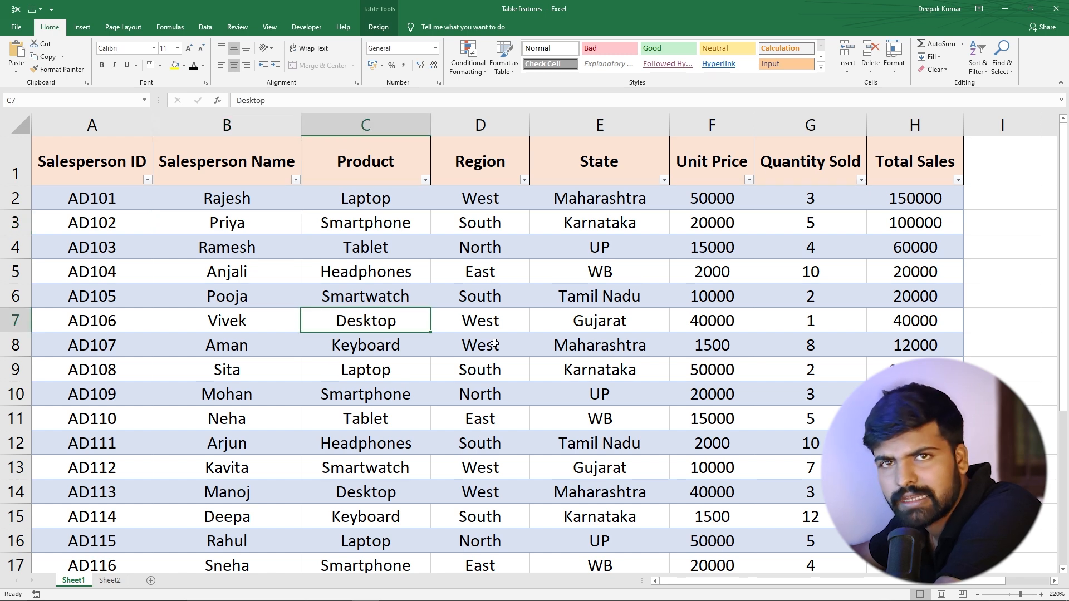
{"action": "left_click", "coordinate": [82, 27]}
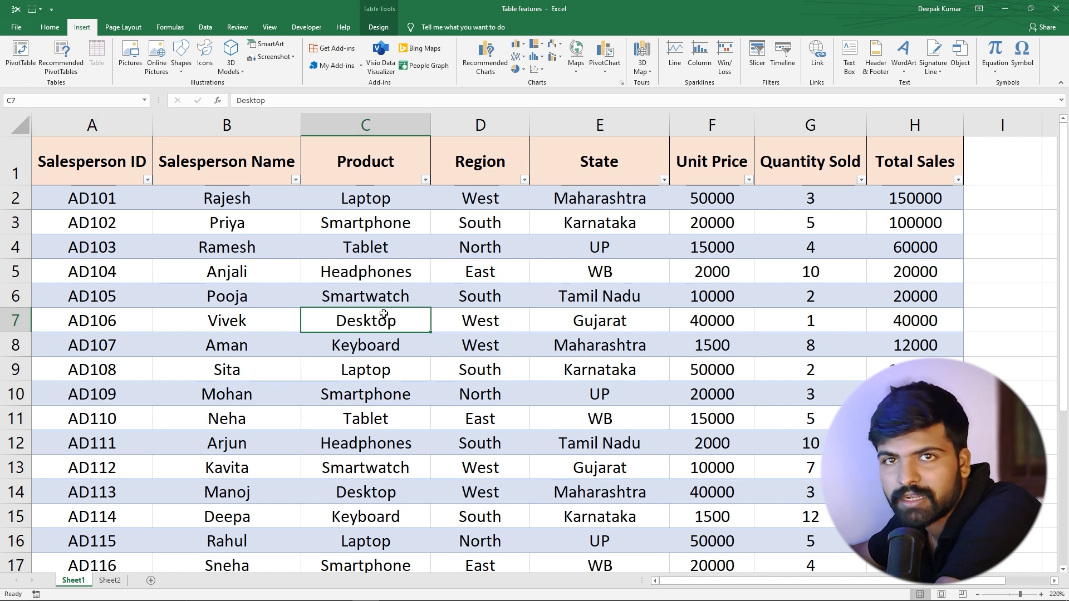
{"action": "left_click", "coordinate": [21, 53]}
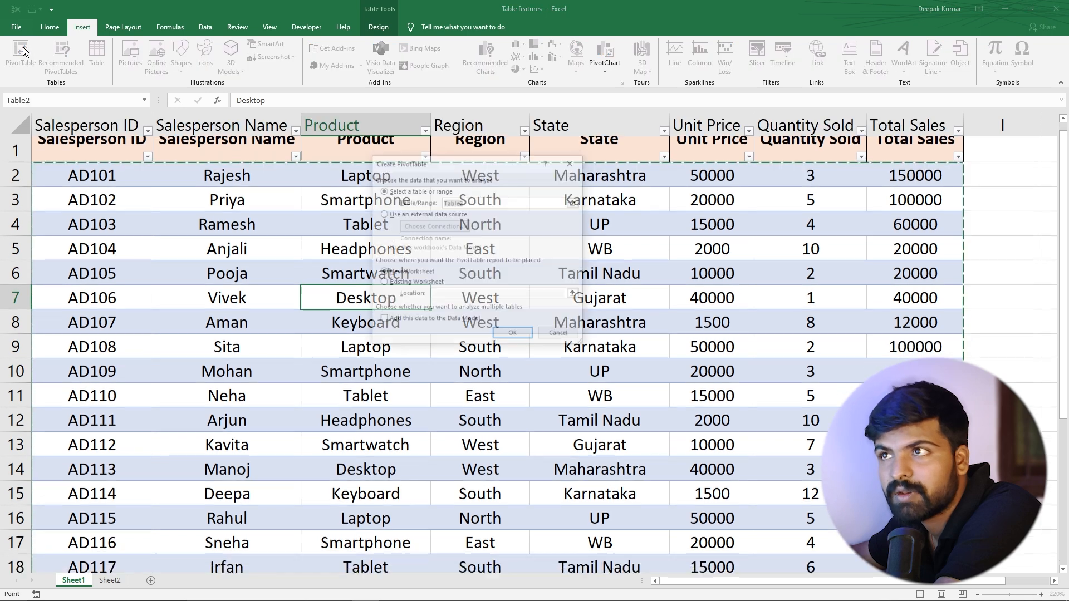
{"action": "left_click_drag", "start_coordinate": [493, 170], "coordinate": [511, 198]}
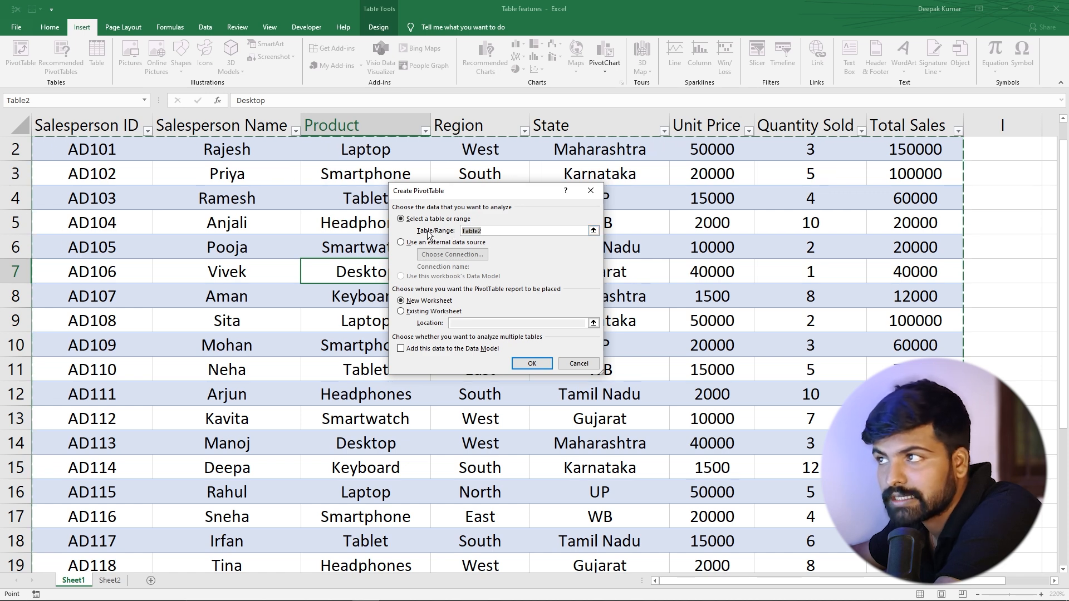
{"action": "left_click", "coordinate": [591, 191]}
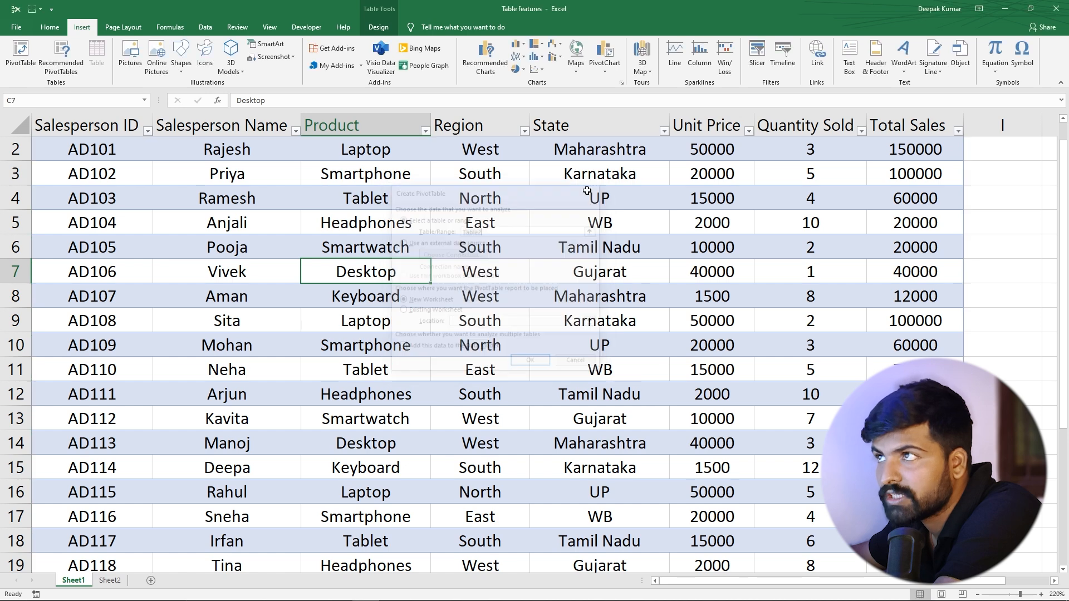
Rename the sales table as SalesData.
{"action": "left_click", "coordinate": [484, 246]}
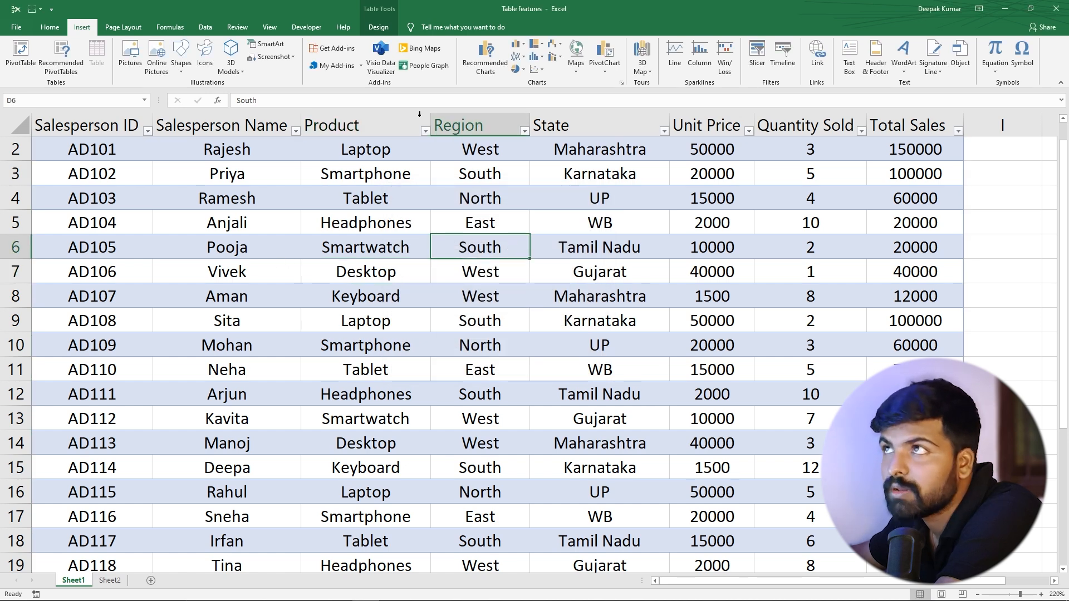
{"action": "left_click", "coordinate": [377, 27]}
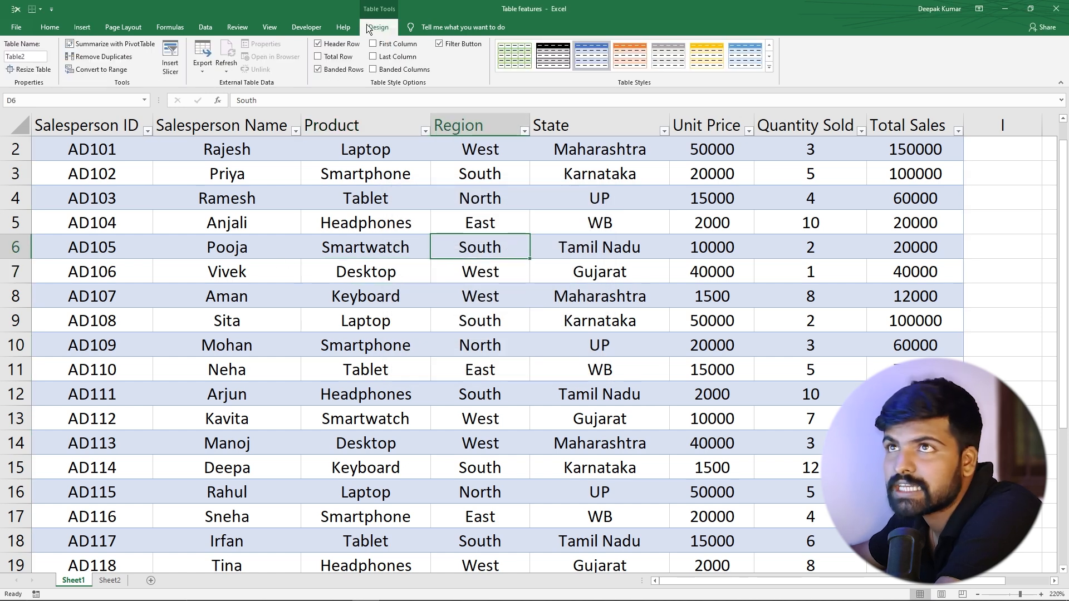
{"action": "left_click", "coordinate": [31, 56]}
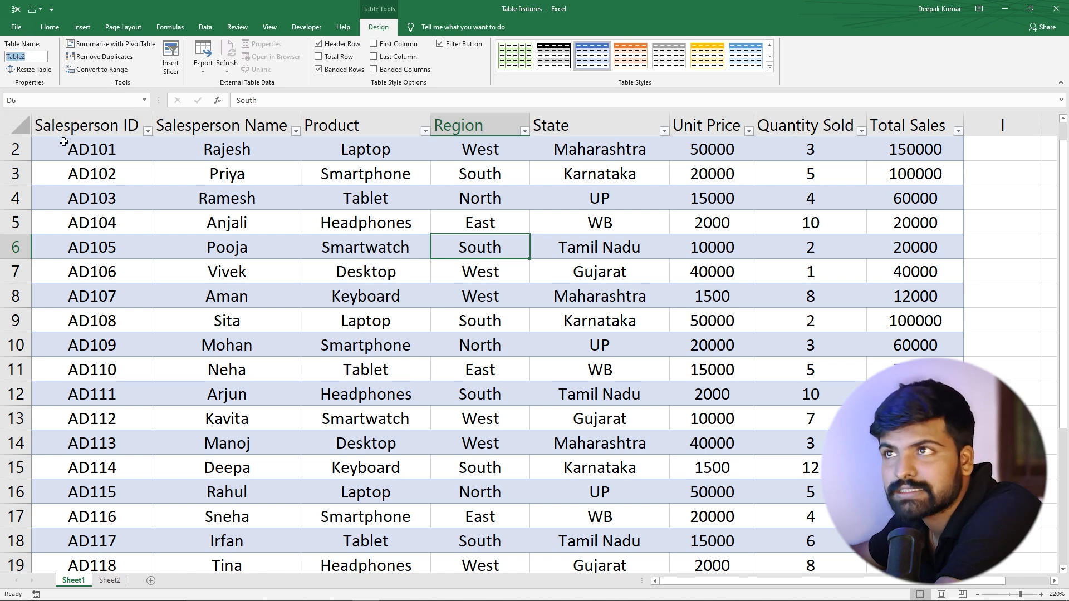
{"action": "scroll", "coordinate": [174, 176], "scroll_direction": "up", "scroll_amount": 1}
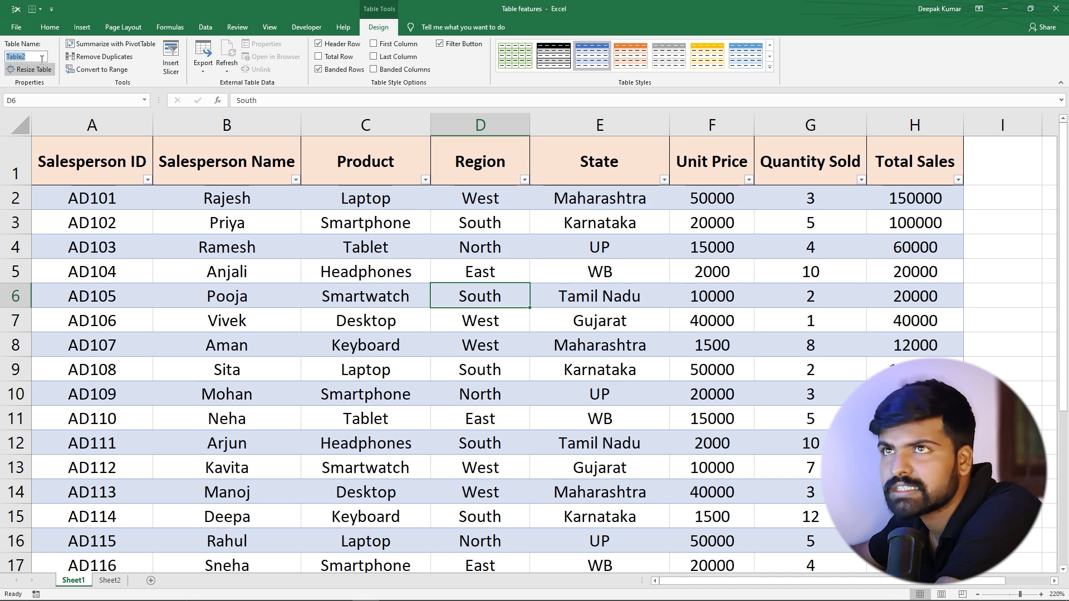
{"action": "type", "text": "S"}
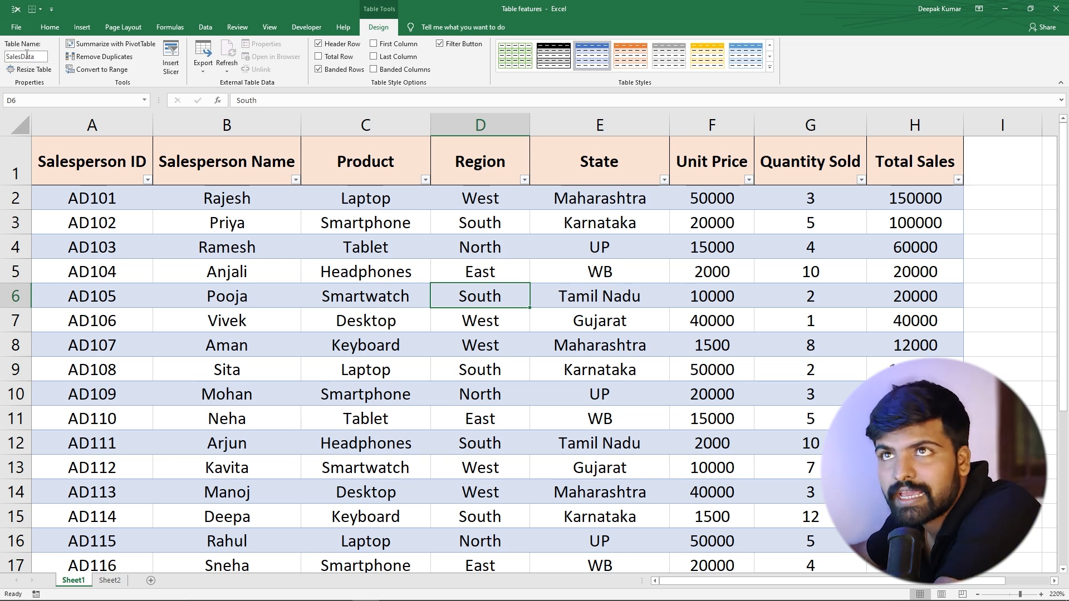
{"action": "left_click", "coordinate": [362, 290]}
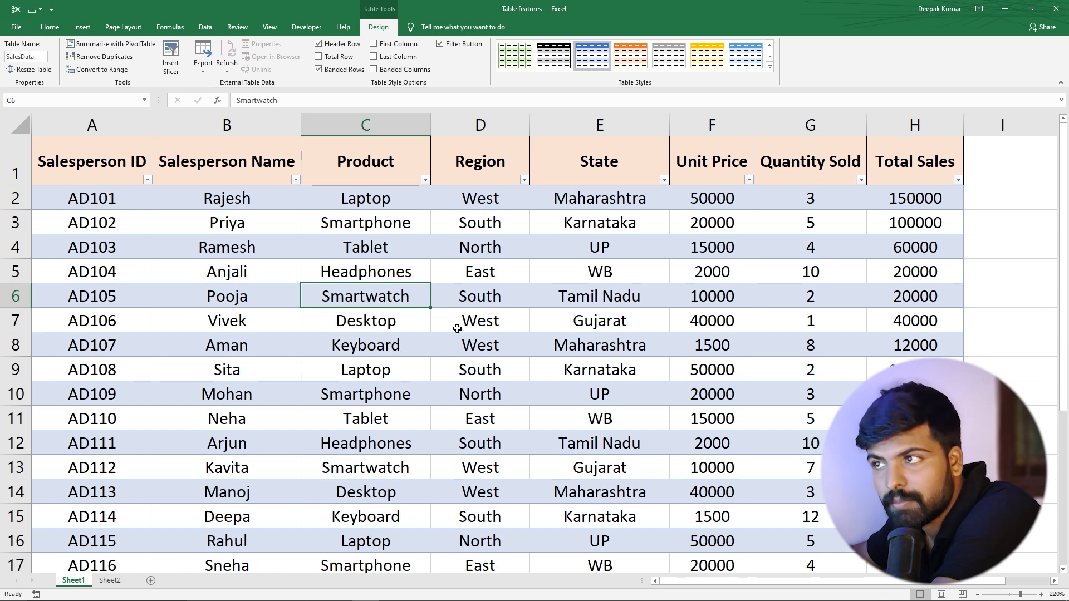
Create a PivotTable from the SalesData table in a new worksheet.
{"action": "left_click", "coordinate": [82, 28]}
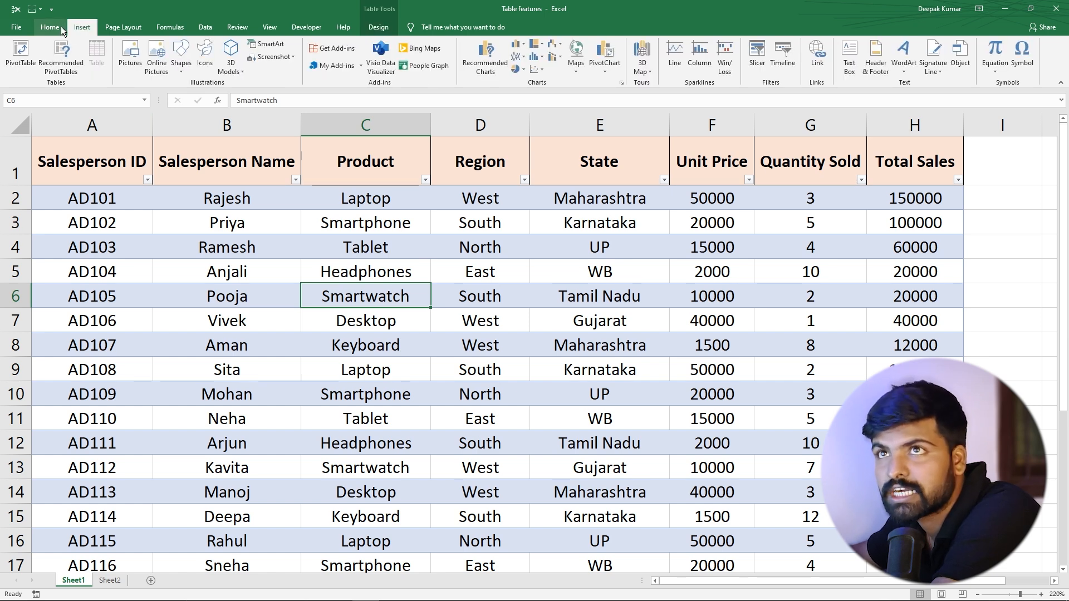
{"action": "left_click", "coordinate": [22, 56]}
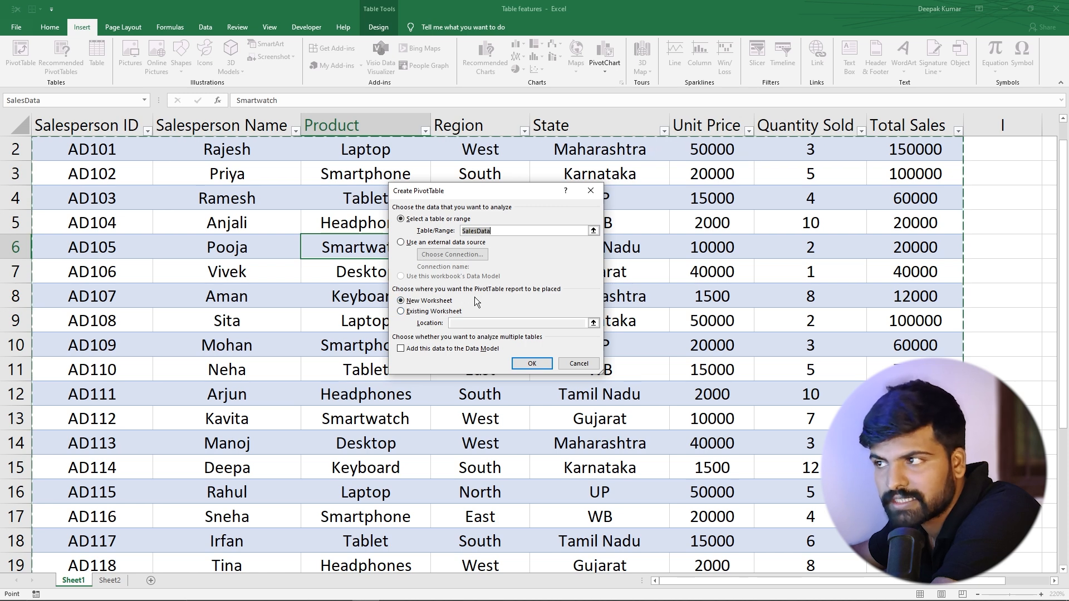
{"action": "left_click", "coordinate": [520, 363]}
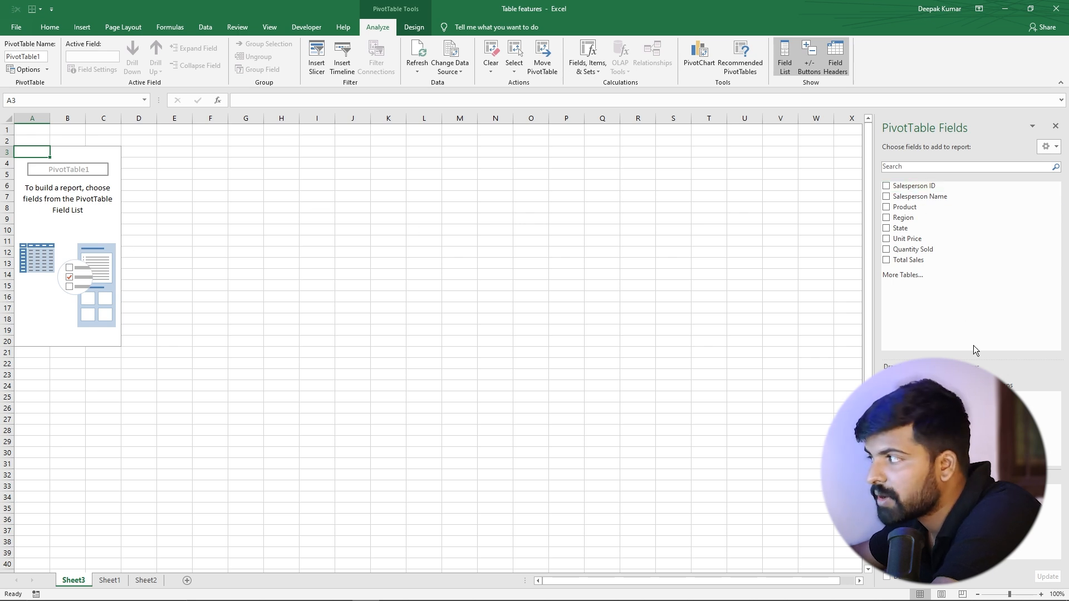
Build the PivotTable with State as row labels and the sum of Total Sales as values.
{"action": "left_click", "coordinate": [887, 228]}
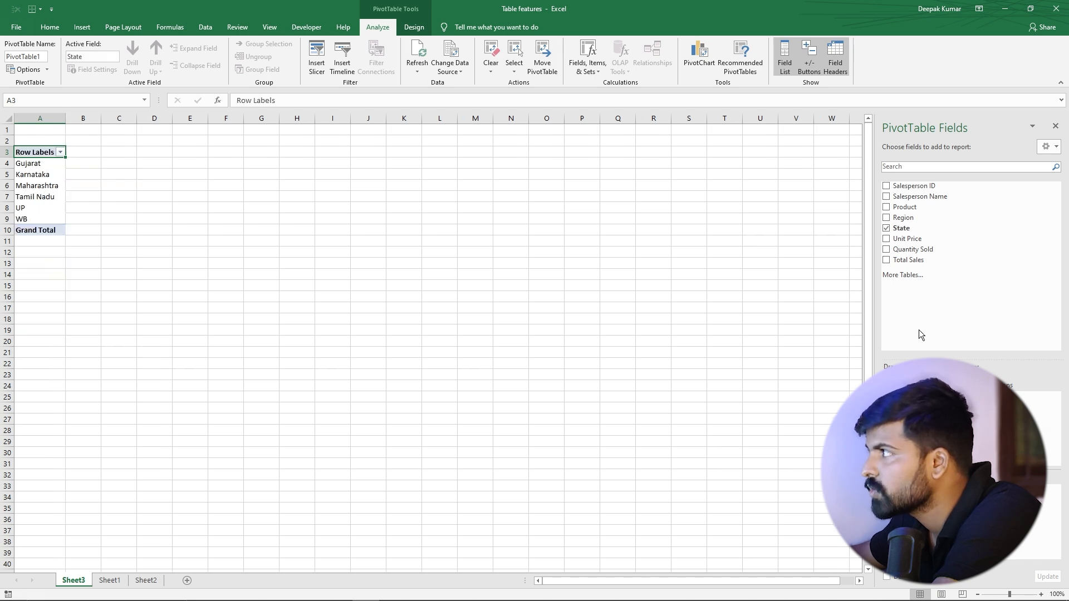
{"action": "left_click", "coordinate": [908, 260]}
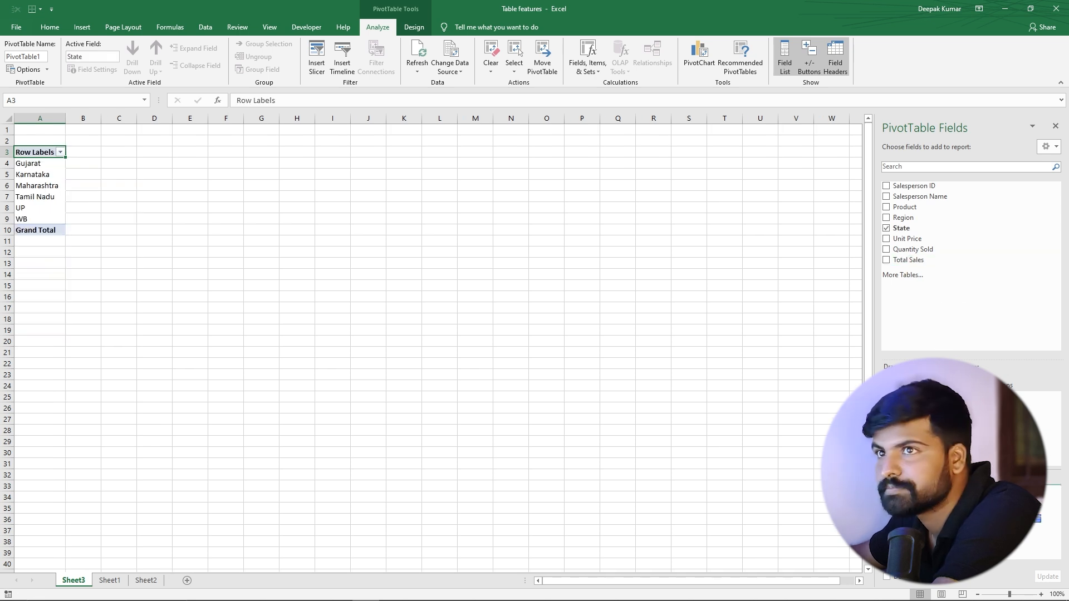
{"action": "scroll", "coordinate": [324, 292], "scroll_direction": "up", "scroll_amount": 8, "text": "ctrl"}
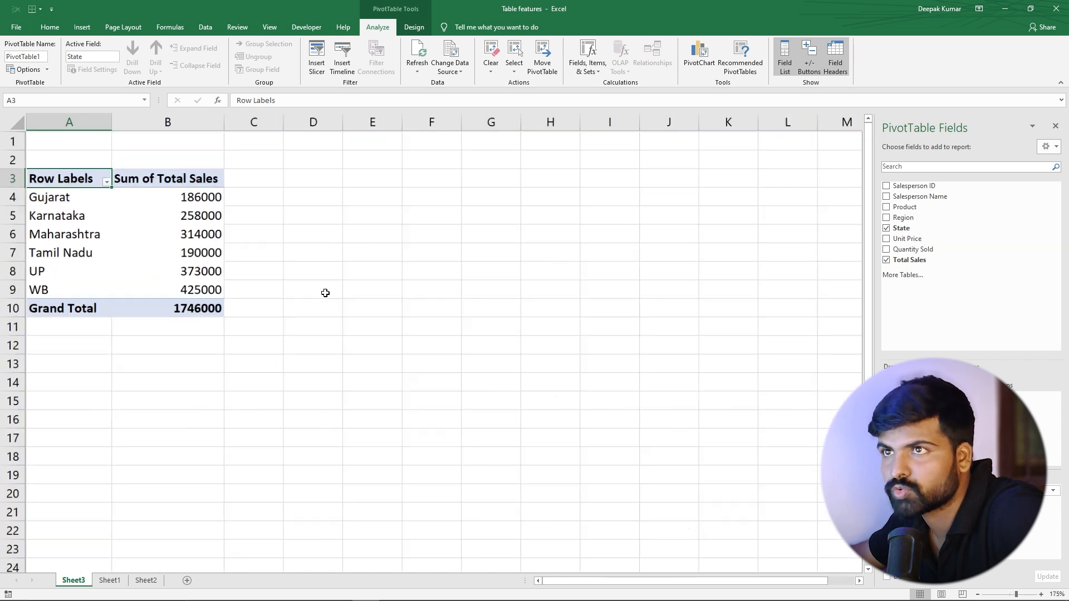
{"action": "scroll", "coordinate": [324, 292], "scroll_direction": "up", "scroll_amount": 1}
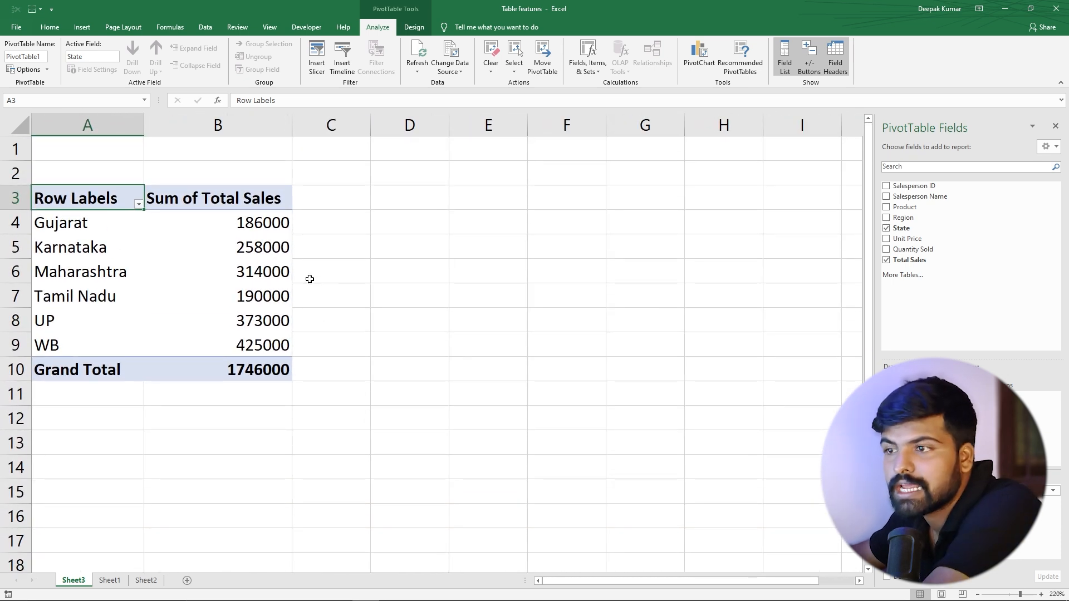
Review the per-state sales sums in the PivotTable against the State and Total Sales columns of the source table on Sheet1.
{"action": "left_click_drag", "start_coordinate": [89, 223], "coordinate": [90, 341]}
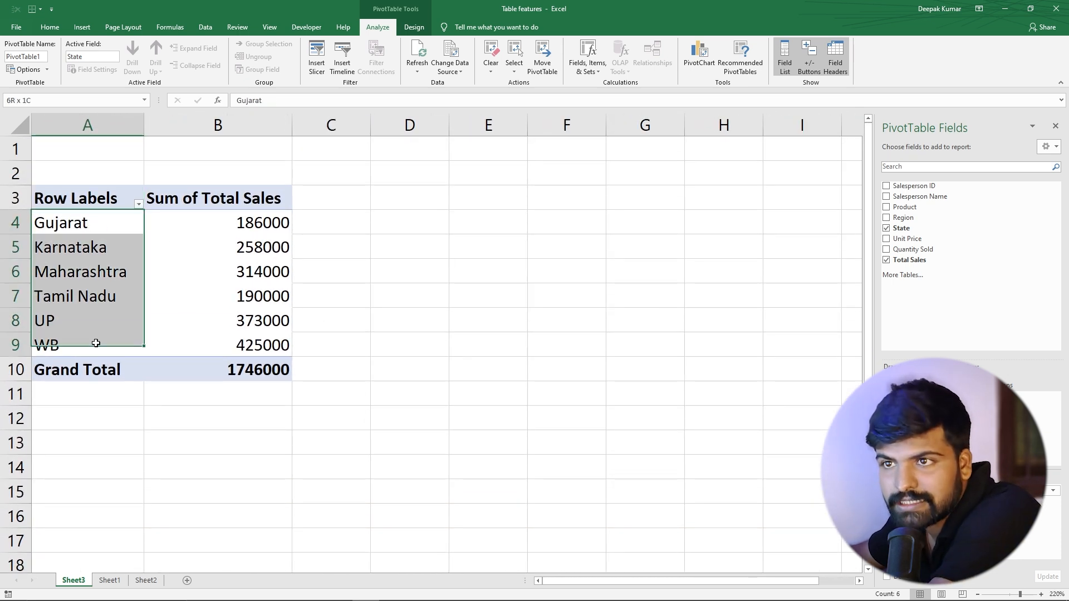
{"action": "left_click_drag", "start_coordinate": [243, 221], "coordinate": [247, 343]}
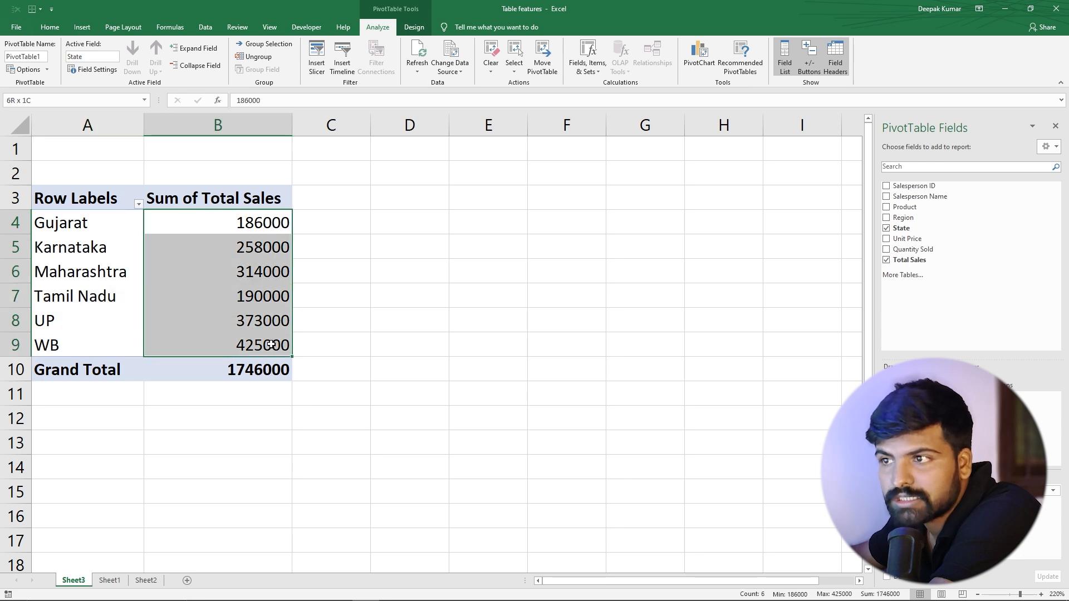
{"action": "left_click", "coordinate": [70, 216]}
{"action": "left_click", "coordinate": [223, 221]}
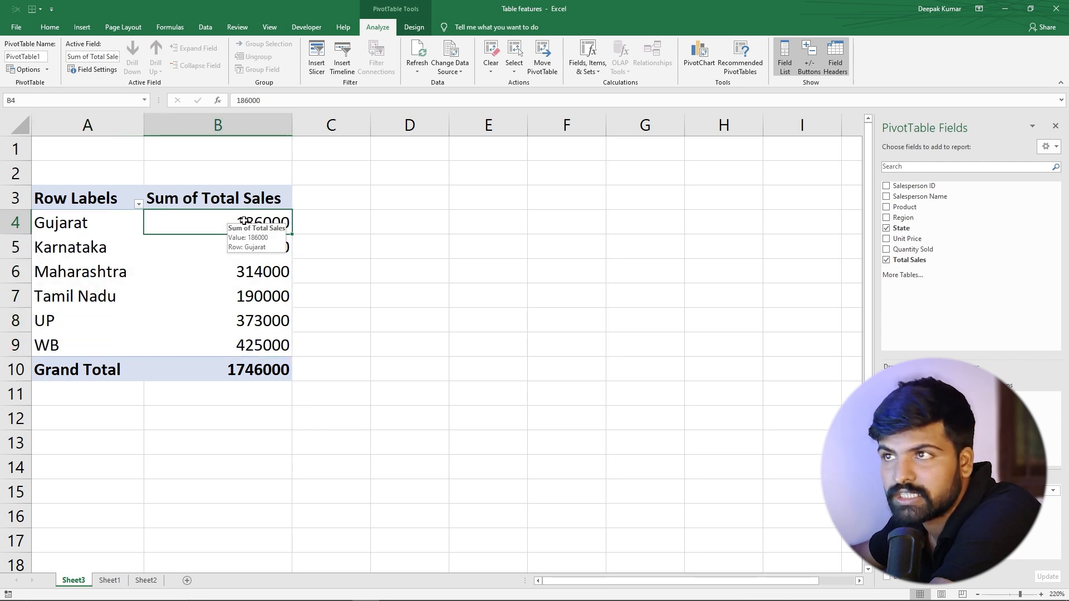
{"action": "left_click", "coordinate": [110, 580]}
{"action": "scroll", "coordinate": [265, 333], "scroll_direction": "up", "scroll_amount": 1}
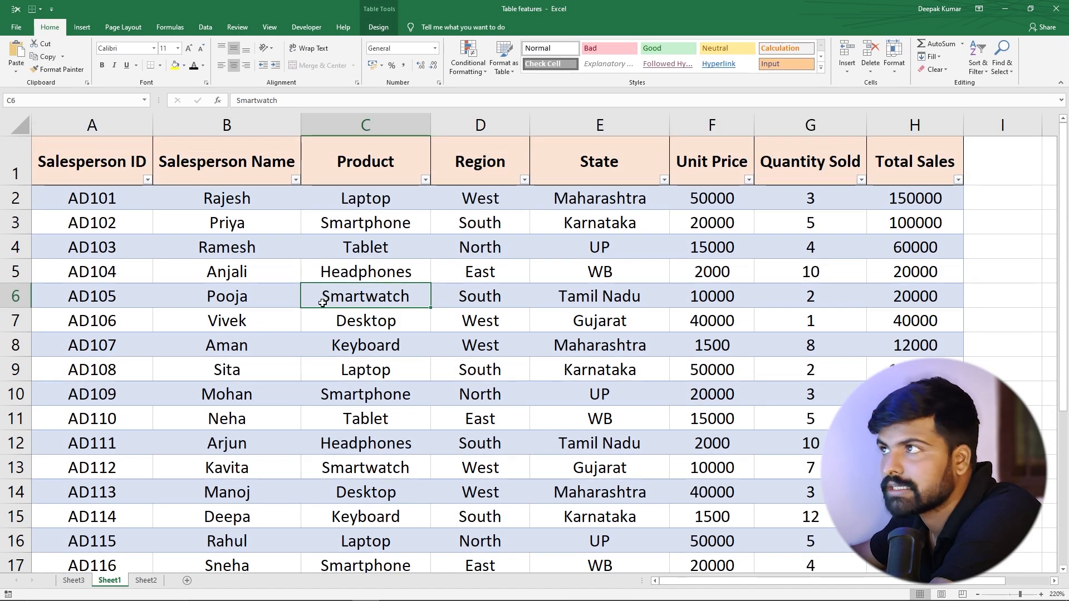
{"action": "left_click", "coordinate": [582, 162]}
{"action": "left_click", "coordinate": [899, 169]}
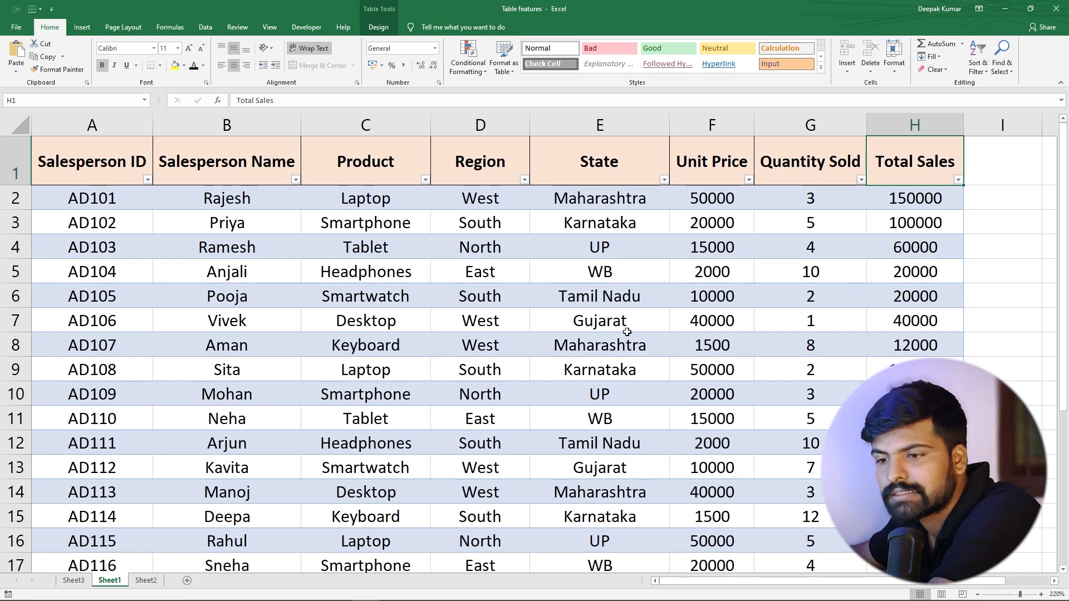
{"action": "left_click", "coordinate": [74, 580]}
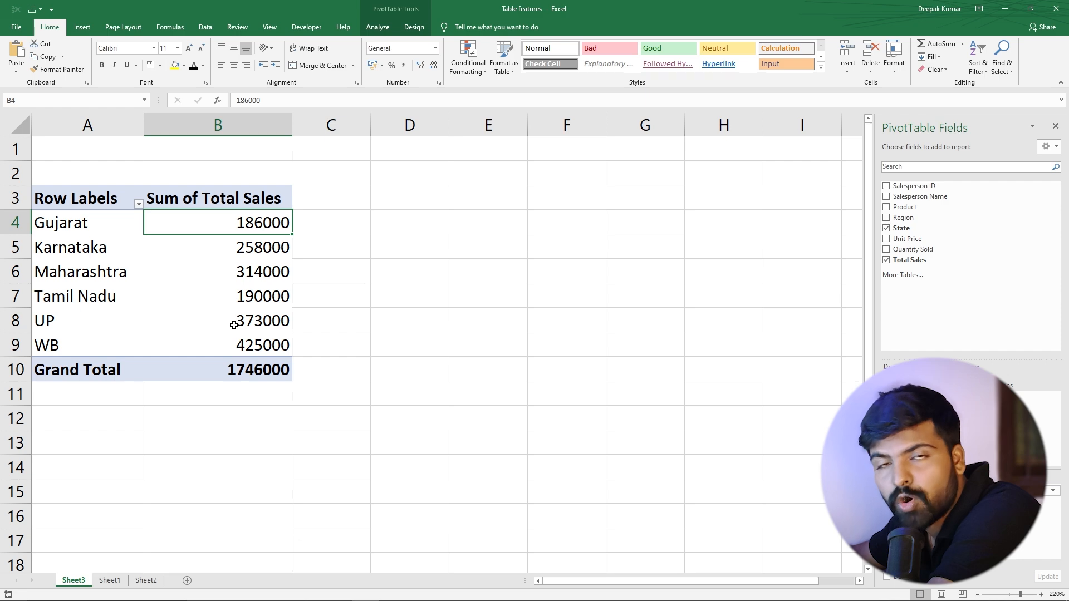
Add a new row directly below the SalesData table on Sheet1 by entering Delhi in the State column.
{"action": "left_click", "coordinate": [111, 581]}
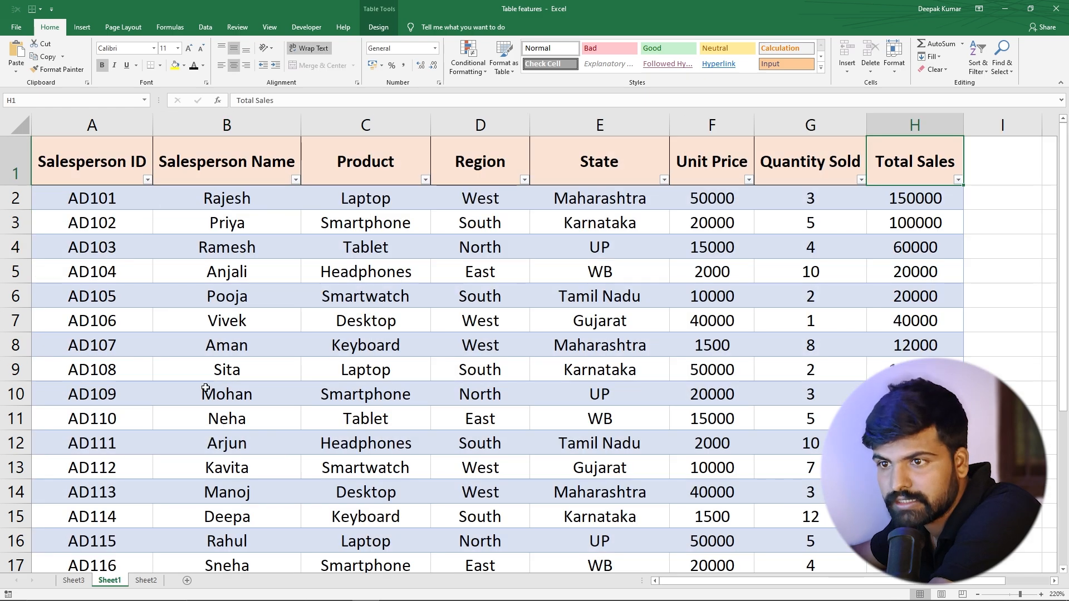
{"action": "scroll", "coordinate": [205, 388], "scroll_direction": "down", "scroll_amount": 7}
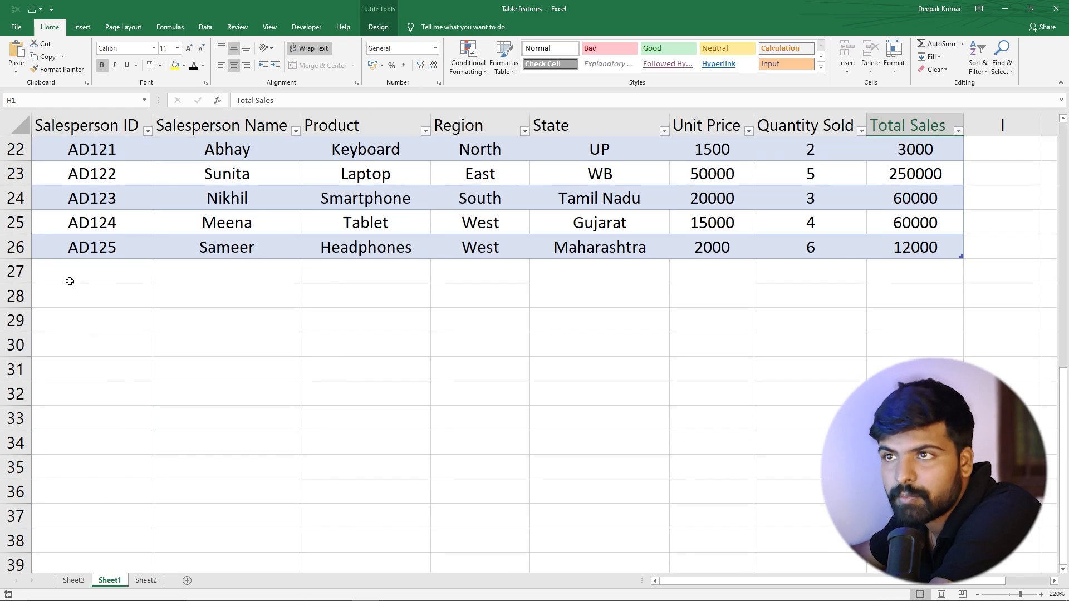
{"action": "scroll", "coordinate": [500, 288], "scroll_direction": "up", "scroll_amount": 2}
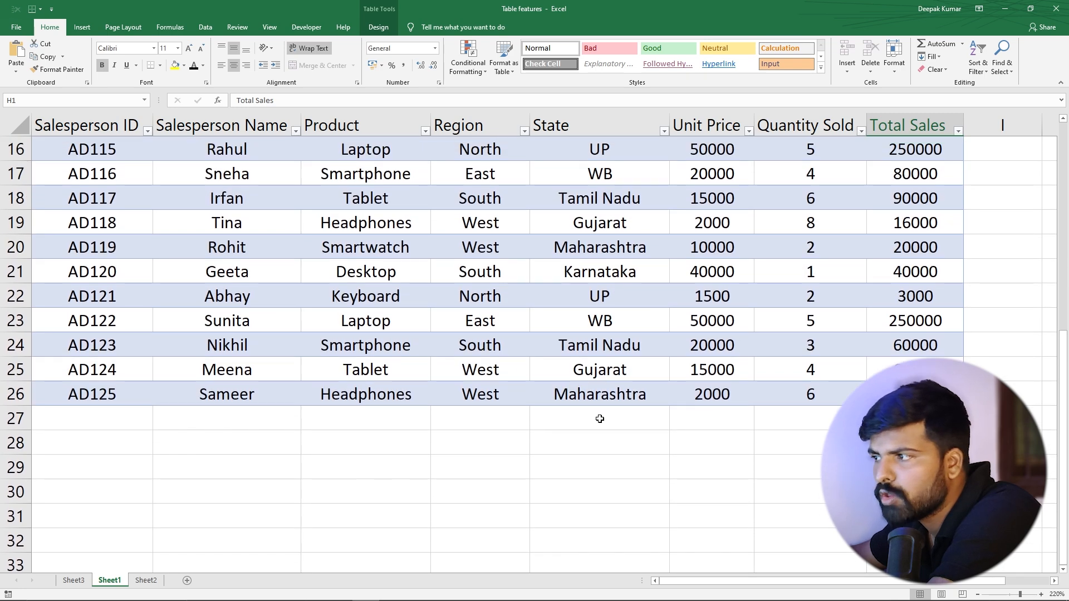
{"action": "left_click", "coordinate": [593, 422]}
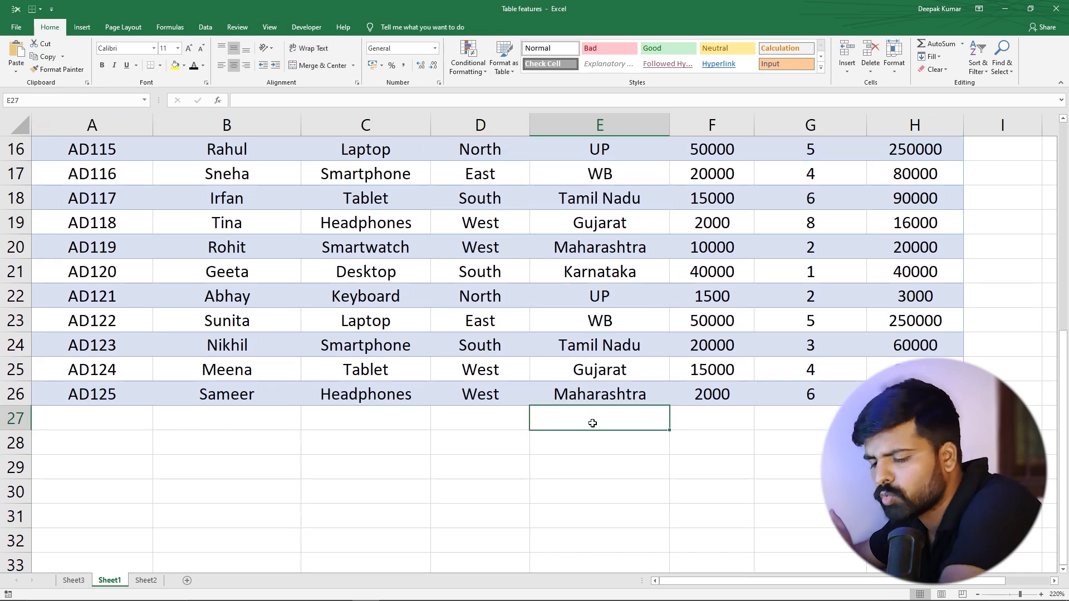
{"action": "type", "text": "Delhi"}
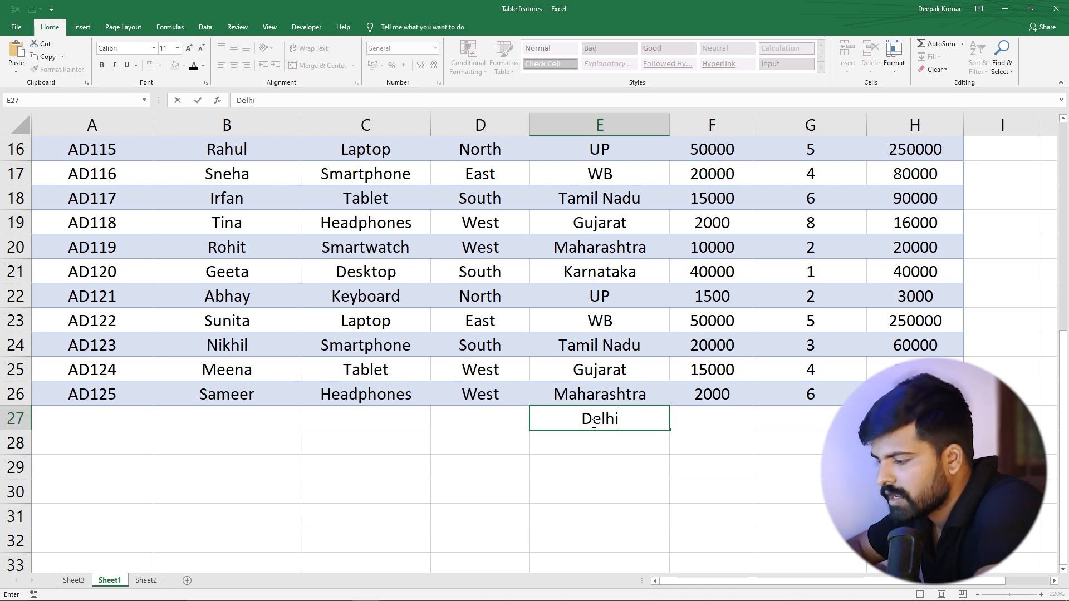
{"action": "key", "text": "Return"}
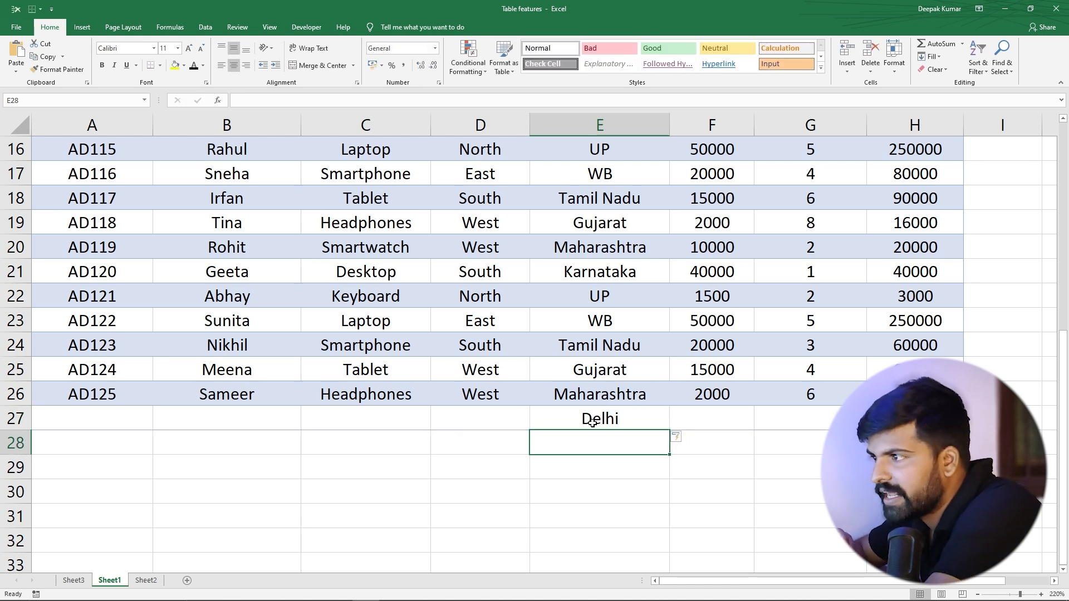
{"action": "left_click", "coordinate": [594, 424]}
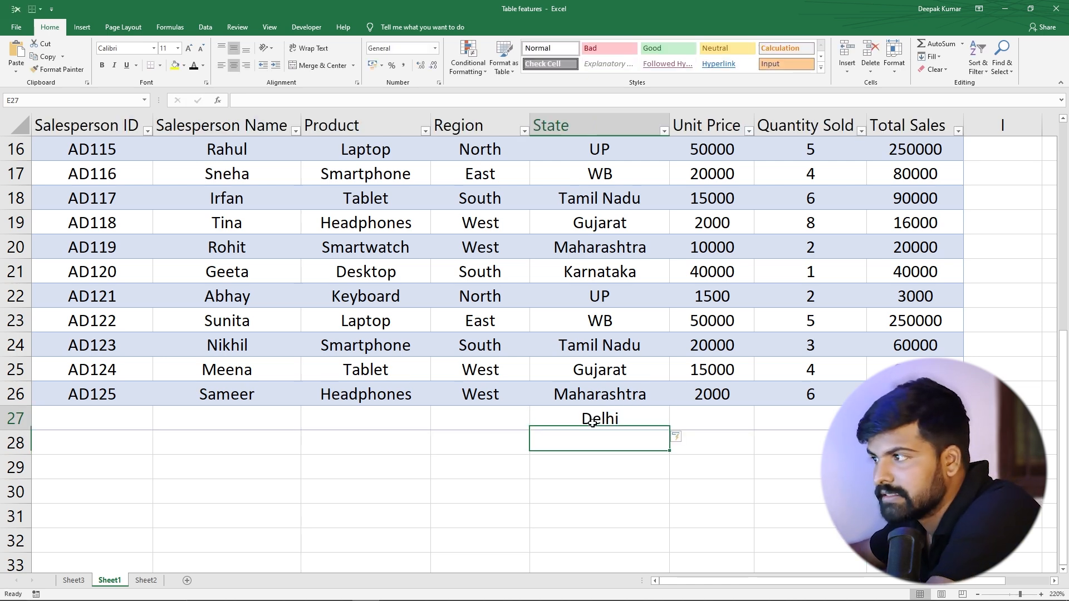
Check the PivotTable's state labels on Sheet3 and enter 15000 as the Total Sales of the Delhi row on Sheet1.
{"action": "left_click", "coordinate": [83, 581]}
{"action": "left_click_drag", "start_coordinate": [61, 221], "coordinate": [72, 344]}
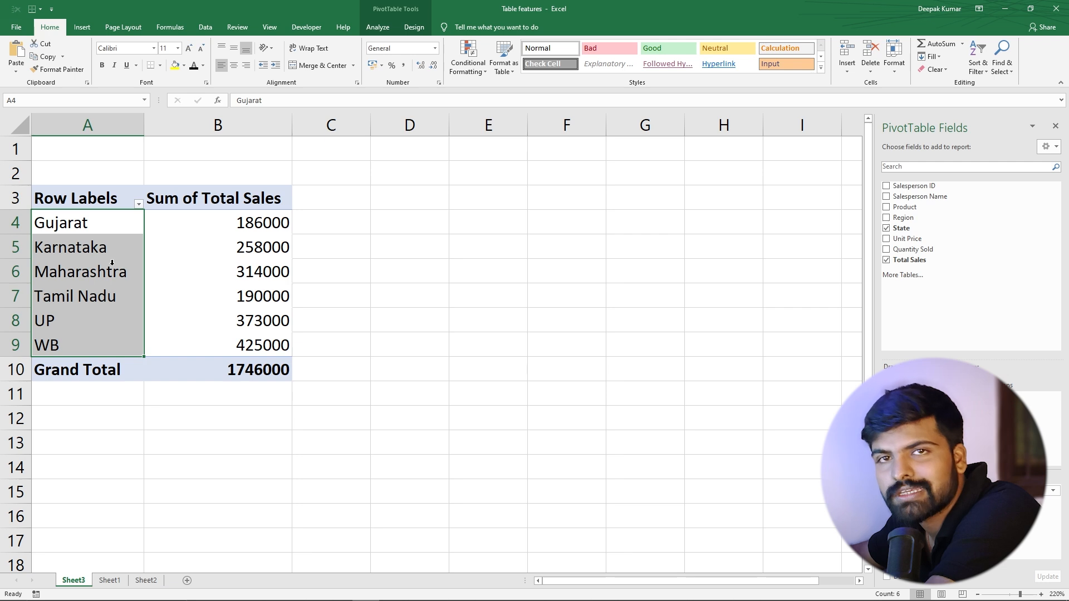
{"action": "left_click", "coordinate": [109, 581]}
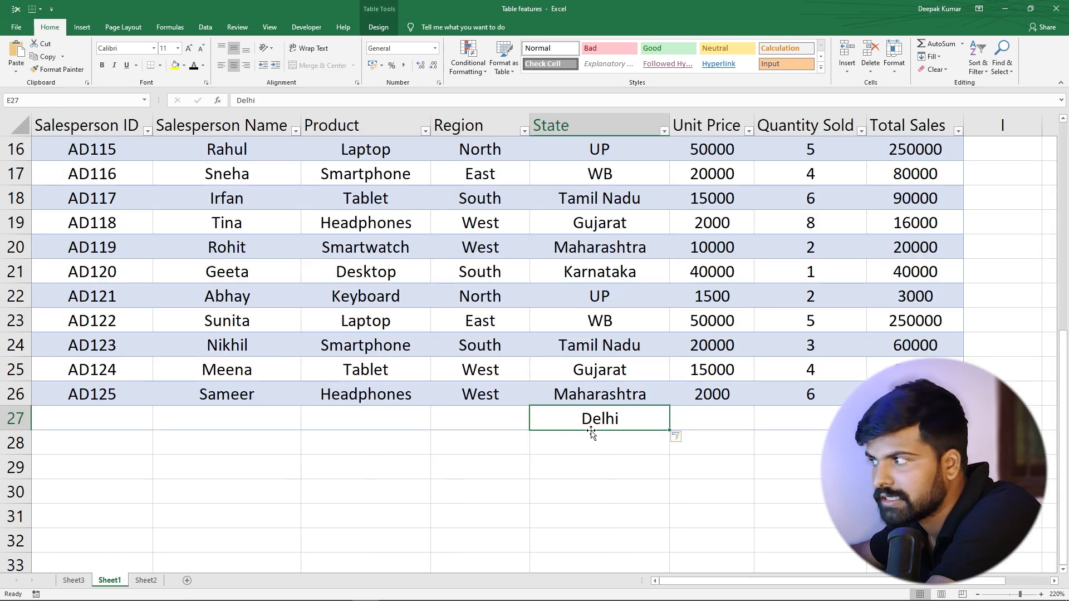
{"action": "left_click", "coordinate": [896, 418]}
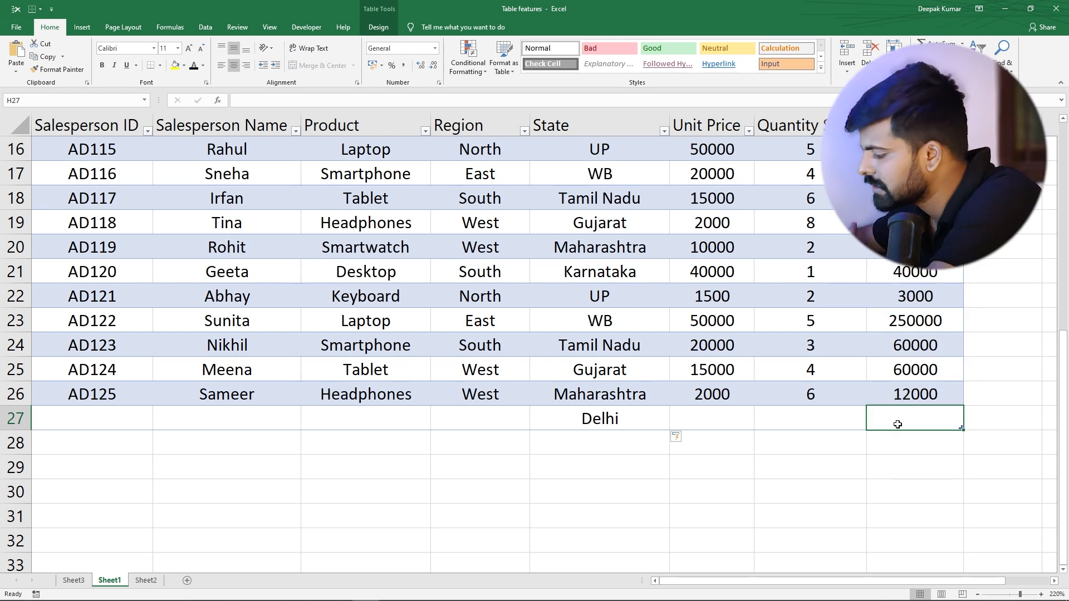
{"action": "type", "text": "15000"}
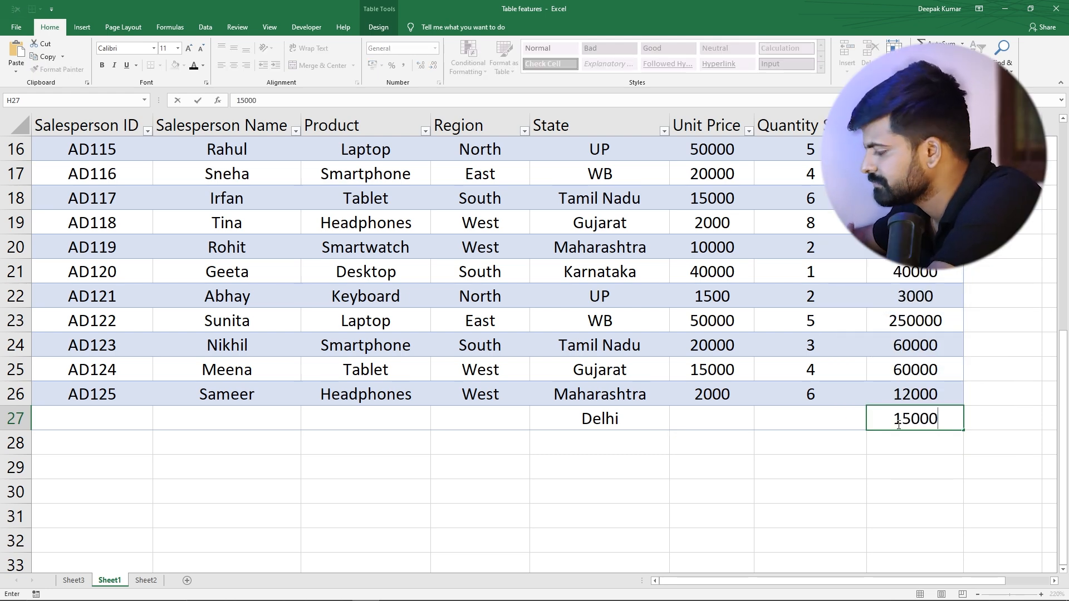
{"action": "key", "text": "Return"}
{"action": "left_click", "coordinate": [897, 424]}
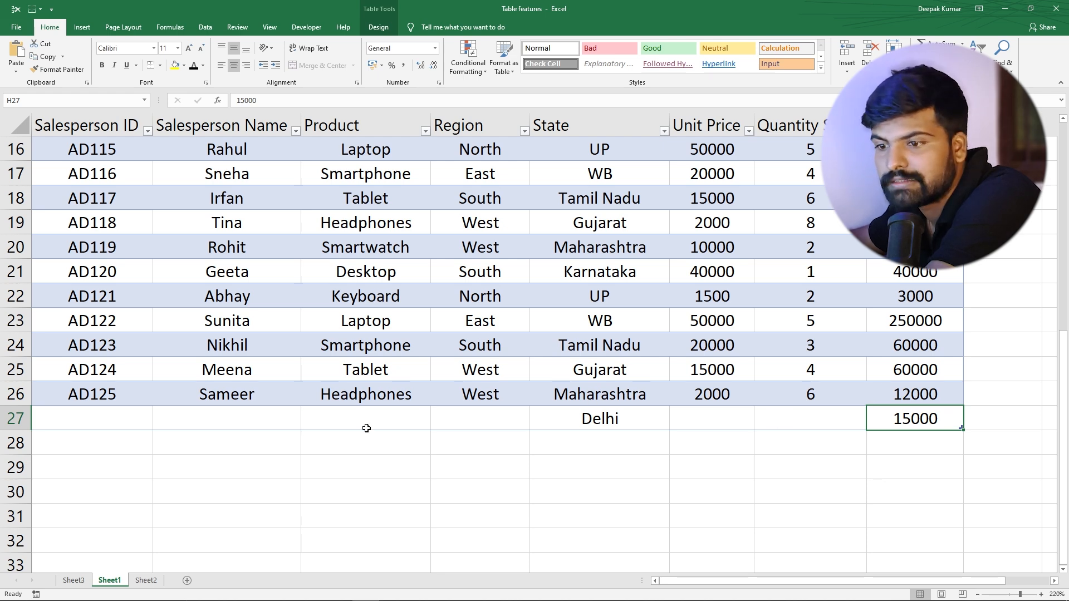
Refresh the PivotTable on Sheet3 and check its entry for Delhi.
{"action": "left_click", "coordinate": [71, 580]}
{"action": "left_click", "coordinate": [118, 417]}
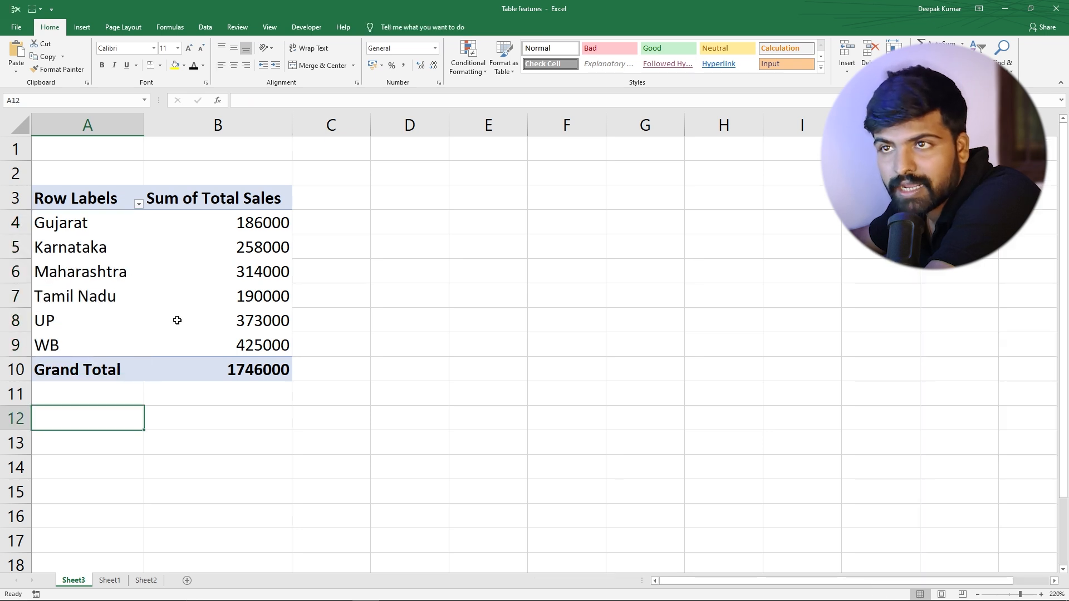
{"action": "left_click", "coordinate": [197, 279]}
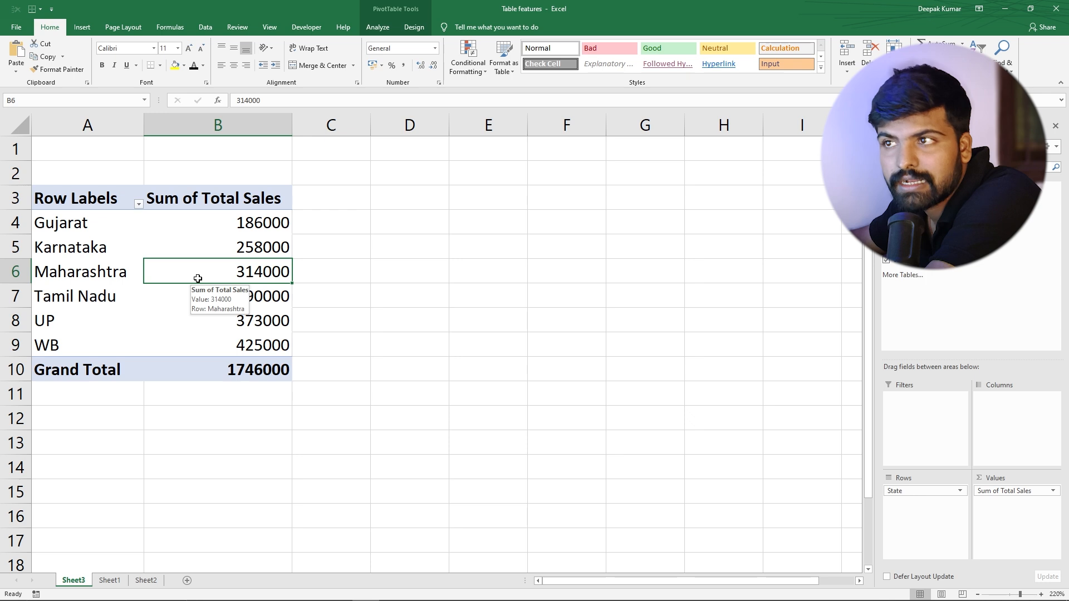
{"action": "right_click", "coordinate": [197, 280]}
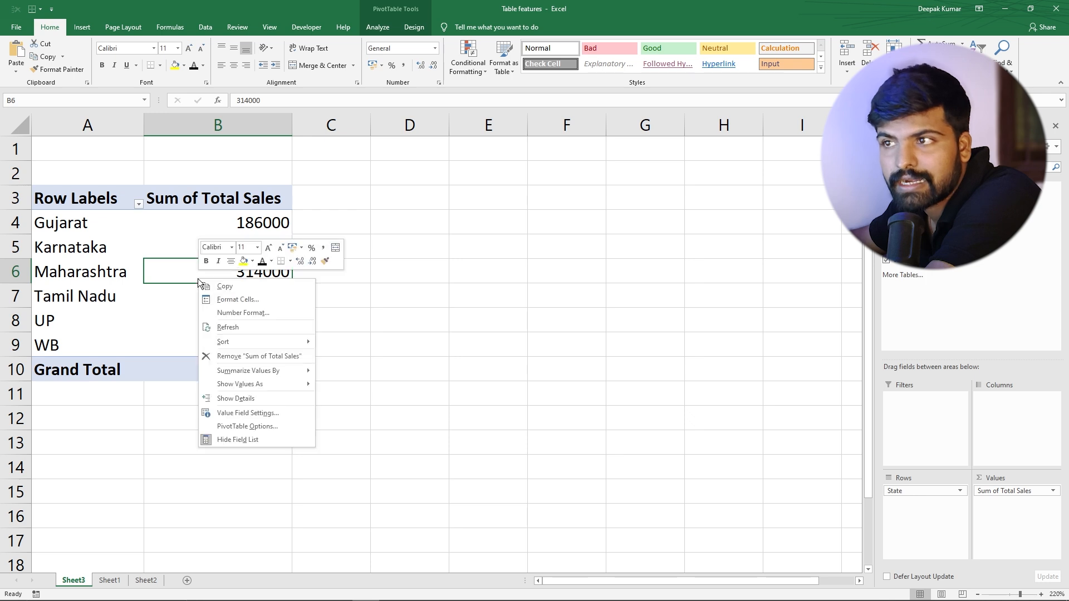
{"action": "left_click", "coordinate": [235, 330]}
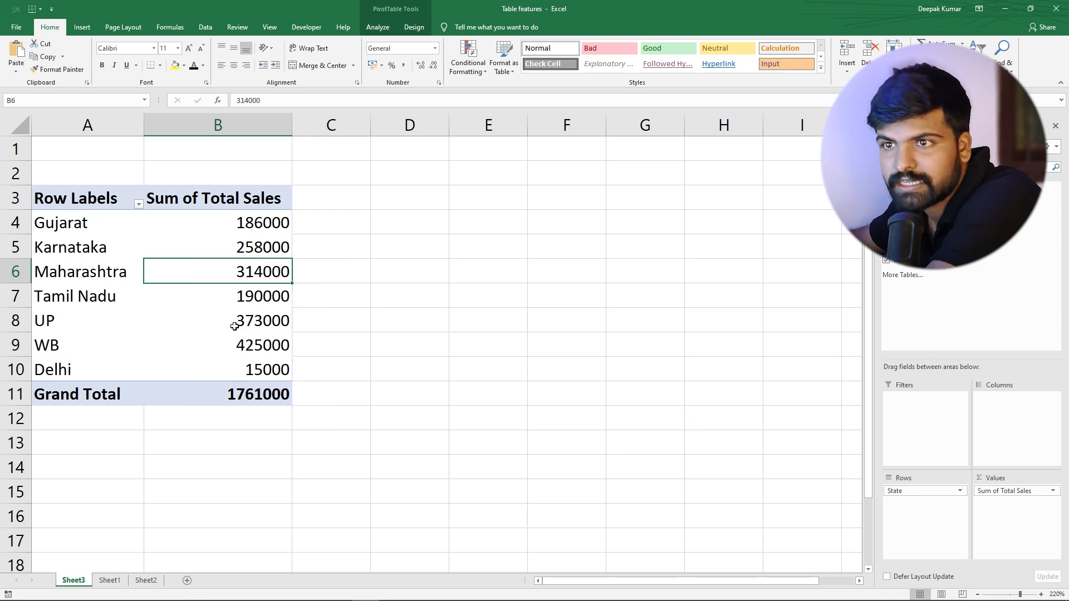
{"action": "left_click_drag", "start_coordinate": [49, 369], "coordinate": [229, 368]}
{"action": "left_click", "coordinate": [263, 368]}
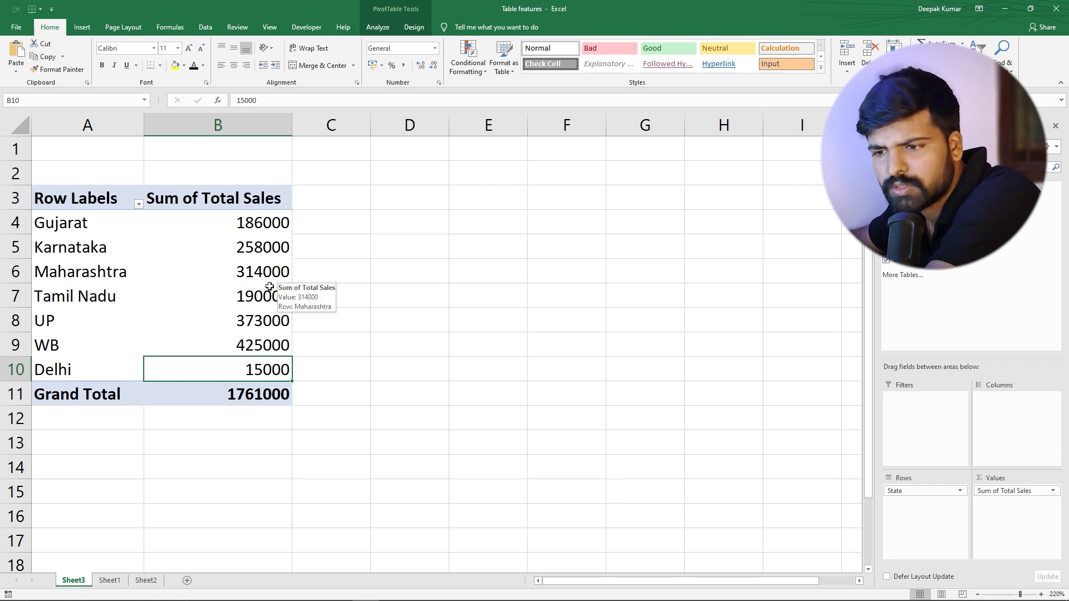
Convert the monthly sales range A1:I9 on Sheet2 into a table with headers.
{"action": "left_click", "coordinate": [110, 581]}
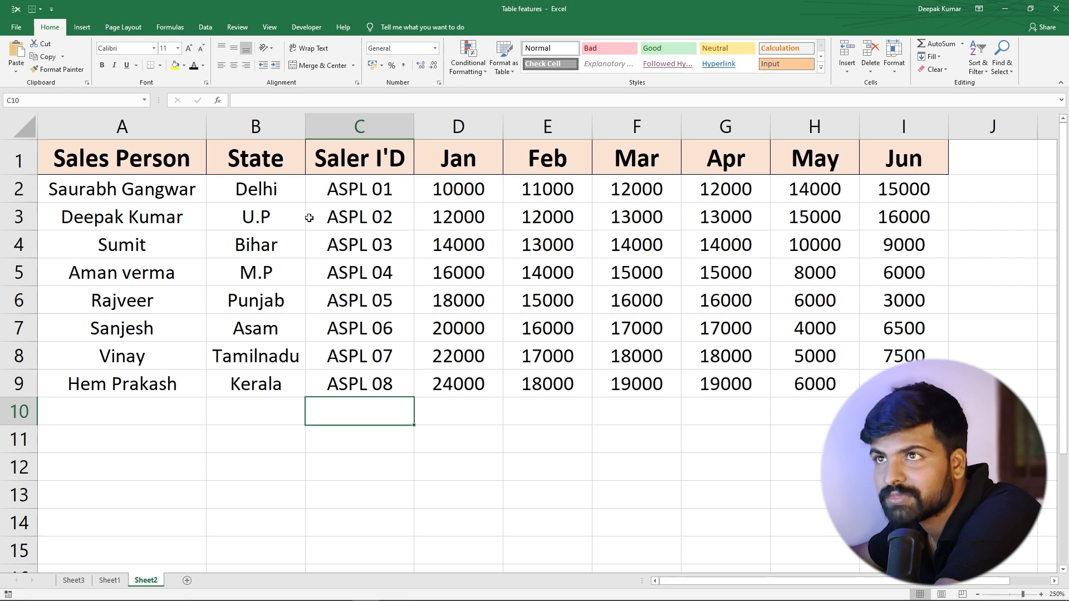
{"action": "left_click_drag", "start_coordinate": [145, 162], "coordinate": [896, 384]}
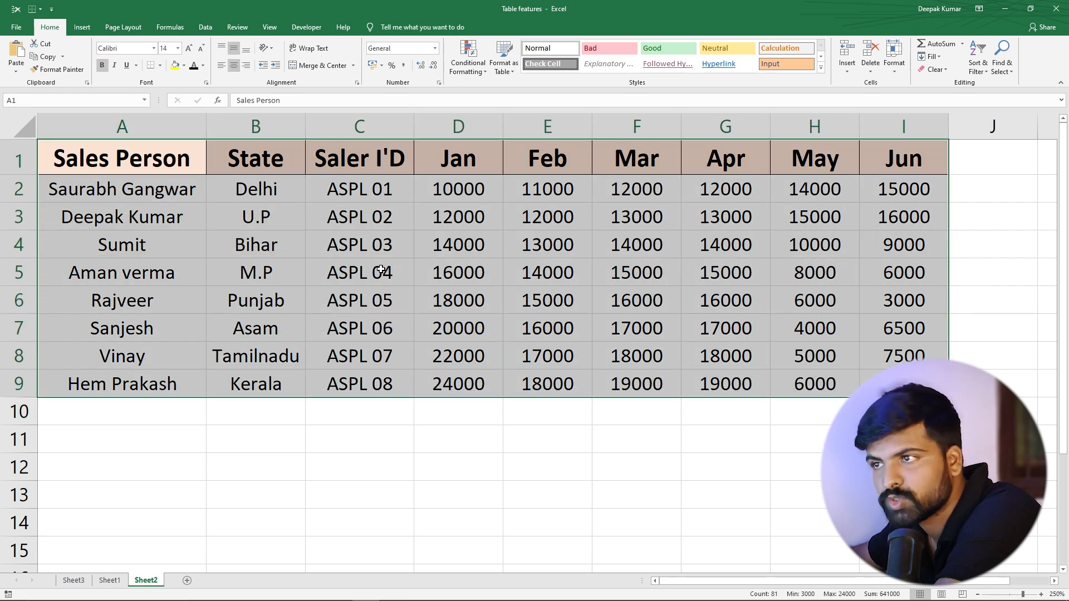
{"action": "key", "text": "ctrl+t"}
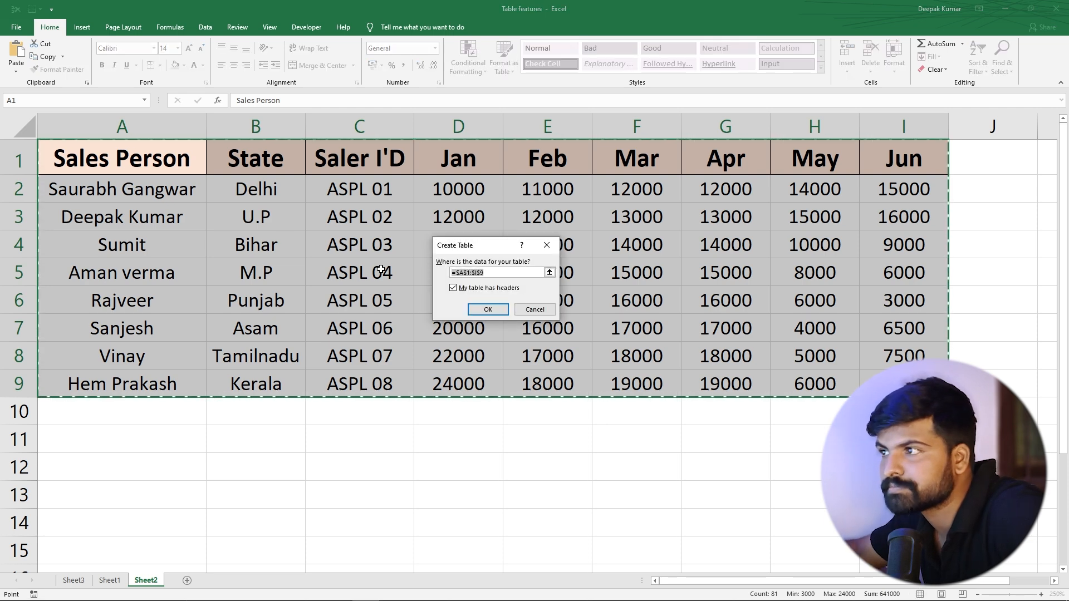
{"action": "left_click", "coordinate": [492, 312]}
{"action": "left_click", "coordinate": [460, 354]}
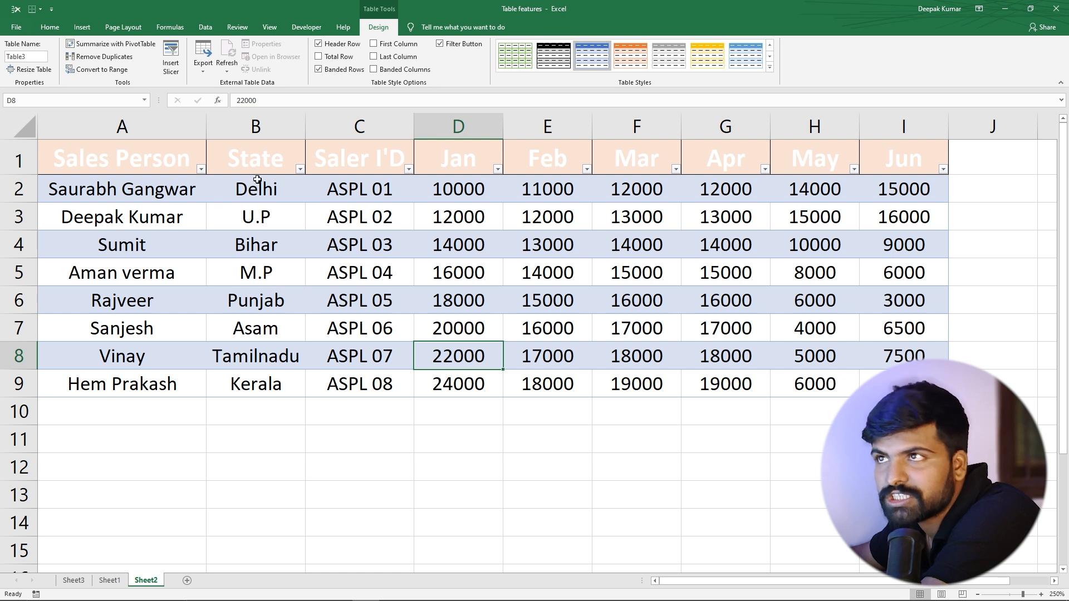
Insert a 2-D clustered column chart from the State, Jan and Feb columns of the Sheet2 table, including their headers.
{"action": "left_click_drag", "start_coordinate": [255, 189], "coordinate": [260, 384]}
{"action": "left_click_drag", "start_coordinate": [469, 188], "coordinate": [470, 372], "text": "ctrl"}
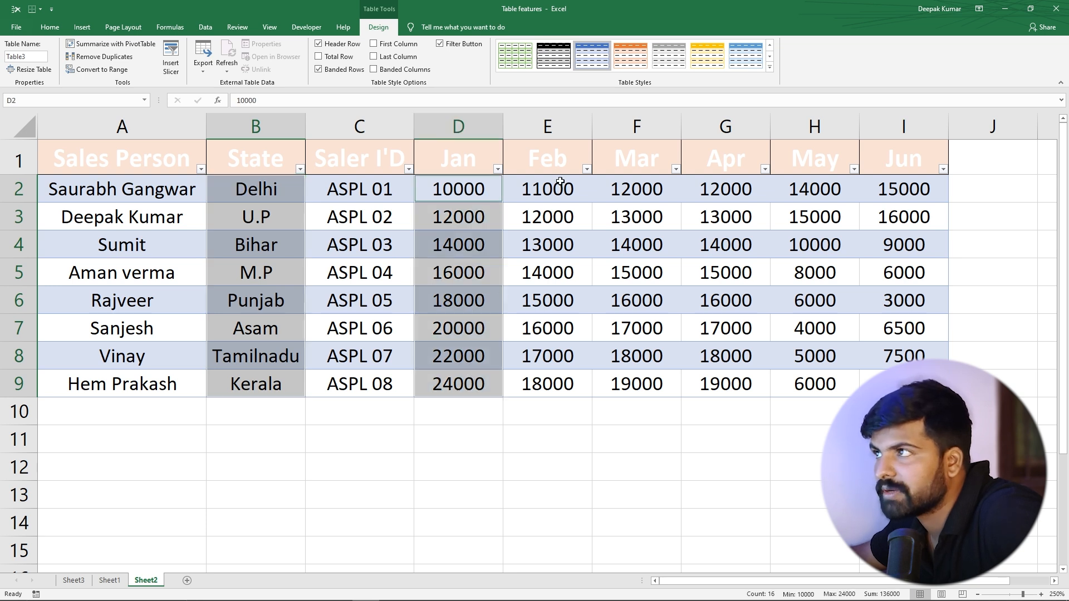
{"action": "left_click", "coordinate": [266, 157]}
{"action": "left_click_drag", "start_coordinate": [268, 160], "coordinate": [265, 384]}
{"action": "left_click_drag", "start_coordinate": [492, 164], "coordinate": [471, 383], "text": "ctrl"}
{"action": "left_click_drag", "start_coordinate": [551, 157], "coordinate": [546, 375], "text": "ctrl"}
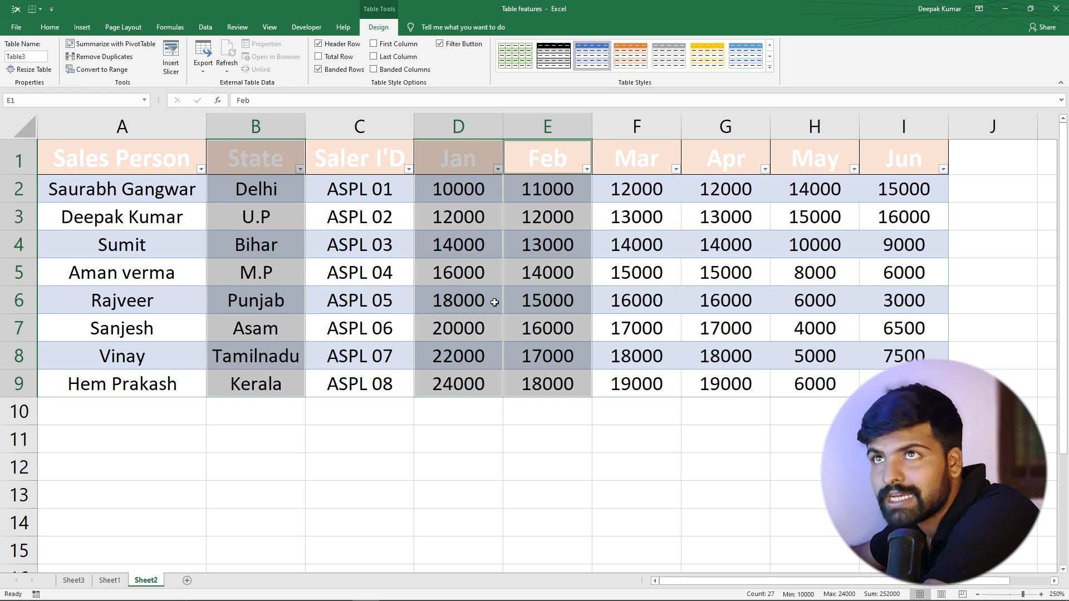
{"action": "left_click", "coordinate": [82, 28]}
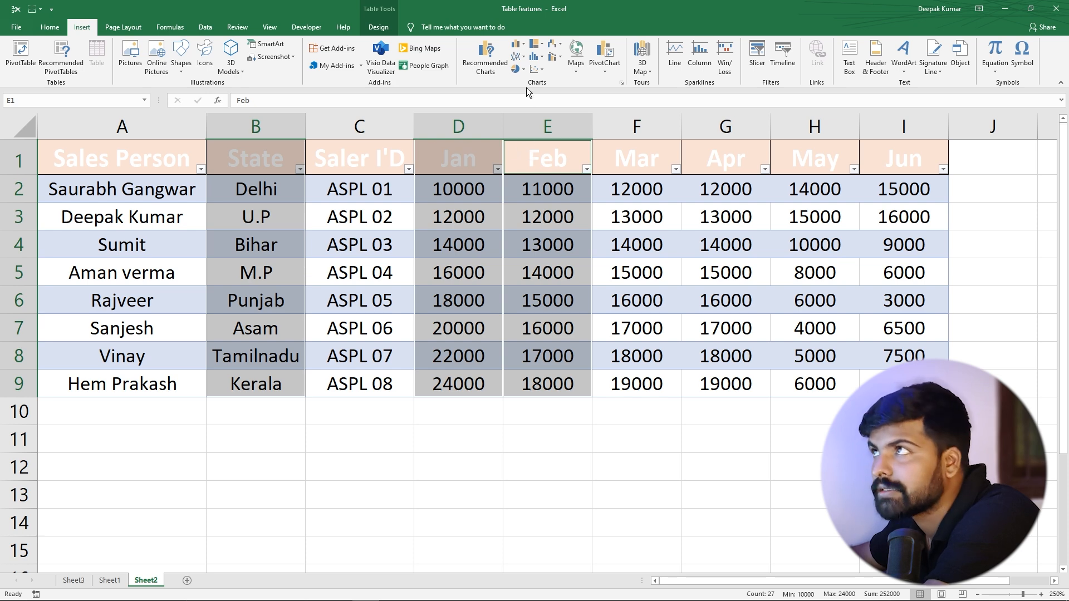
{"action": "left_click", "coordinate": [527, 45]}
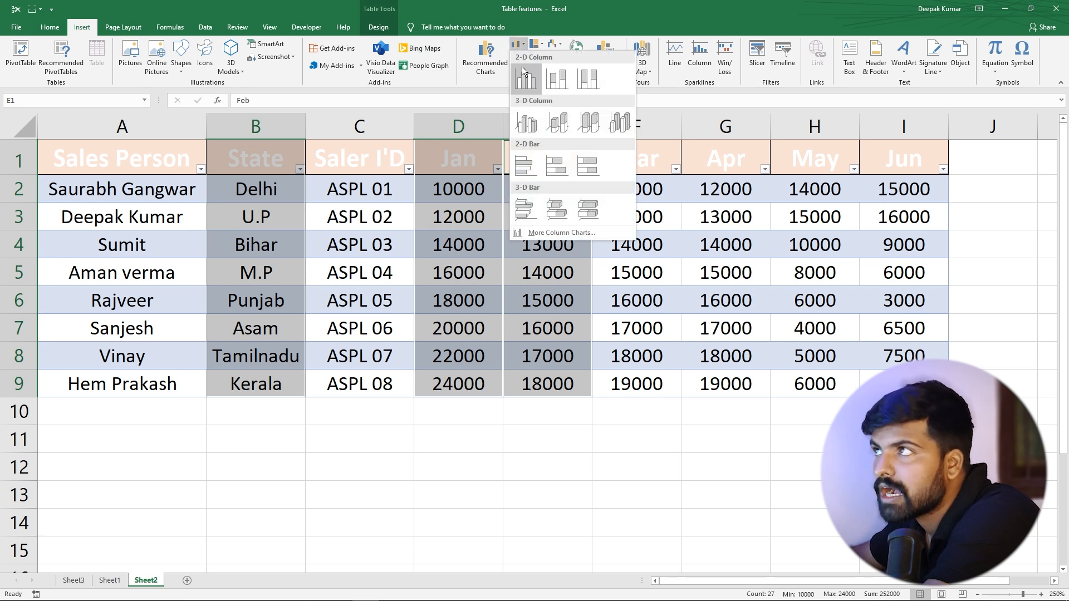
{"action": "left_click", "coordinate": [522, 66]}
Shrink the column chart and position it beside the Feb column so the charted data stays uncovered.
{"action": "left_click_drag", "start_coordinate": [213, 555], "coordinate": [351, 498]}
{"action": "left_click_drag", "start_coordinate": [355, 426], "coordinate": [488, 431]}
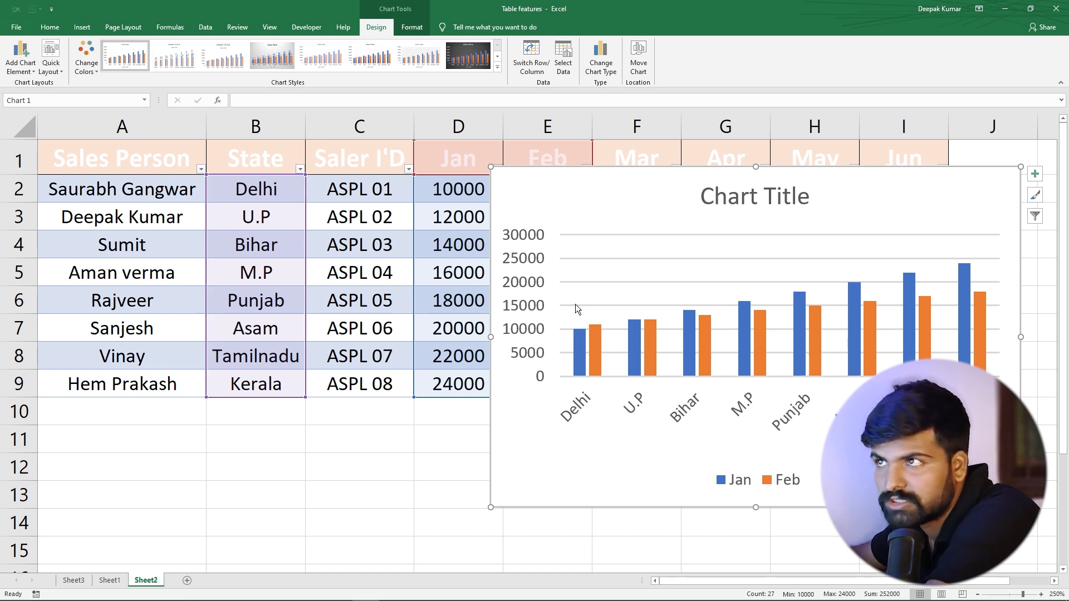
{"action": "left_click_drag", "start_coordinate": [516, 195], "coordinate": [577, 132]}
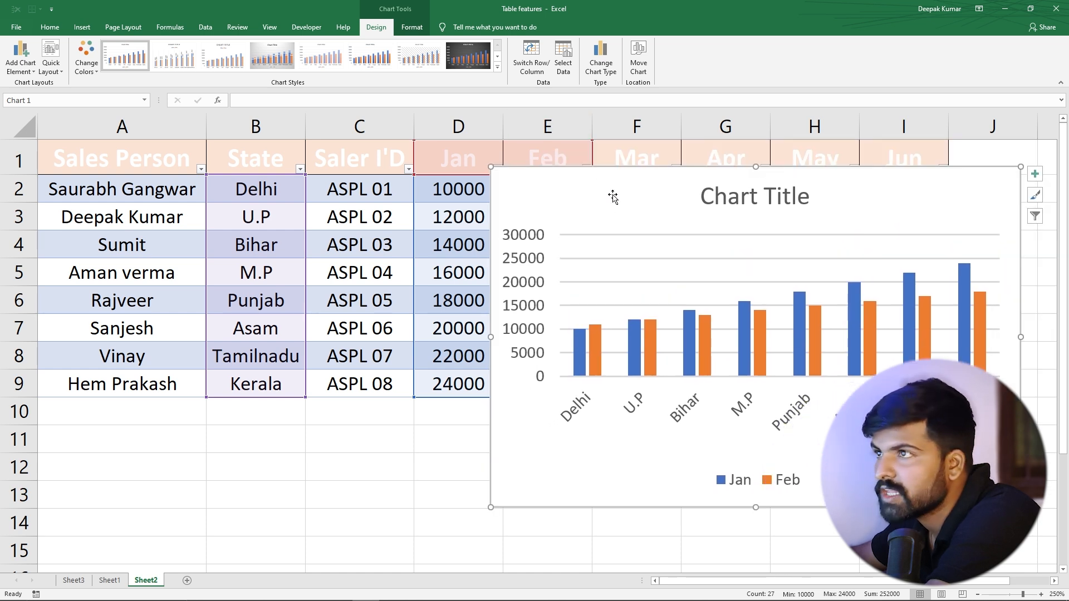
{"action": "left_click_drag", "start_coordinate": [595, 168], "coordinate": [617, 149]}
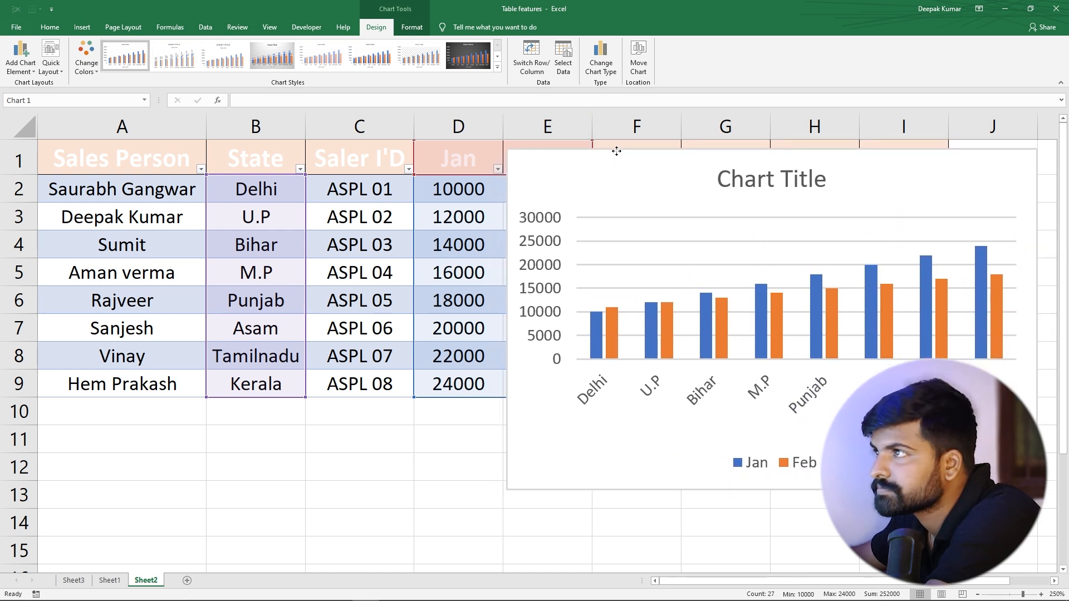
{"action": "left_click_drag", "start_coordinate": [505, 491], "coordinate": [578, 443]}
{"action": "left_click_drag", "start_coordinate": [638, 161], "coordinate": [657, 155]}
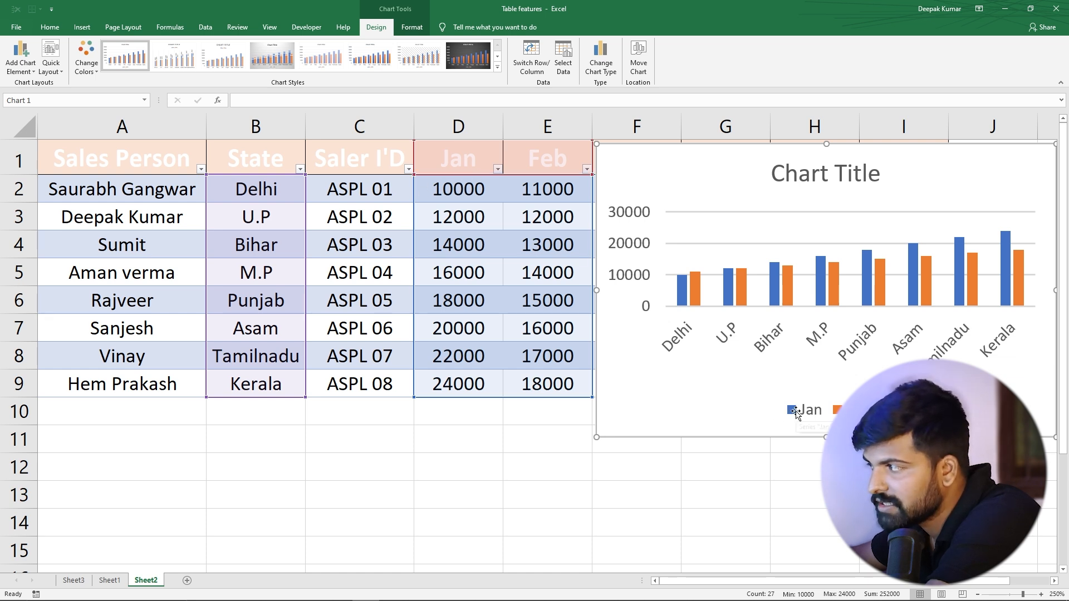
Set Delhi's Jan sales in the Sheet2 table to 20000 and compare the cell with its chart column.
{"action": "mouse_move", "coordinate": [684, 287]}
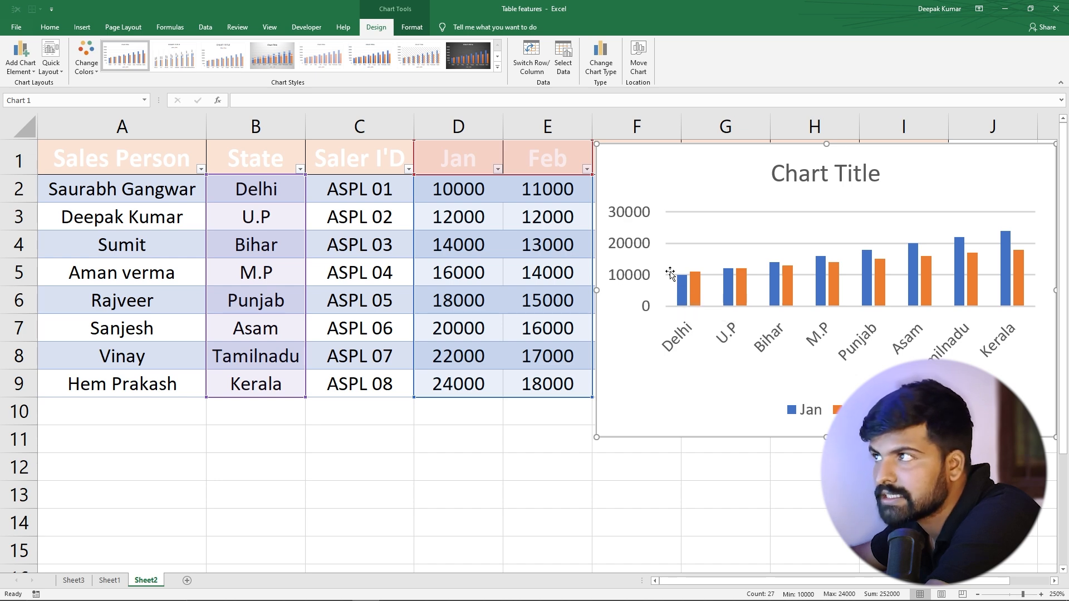
{"action": "left_click", "coordinate": [445, 188]}
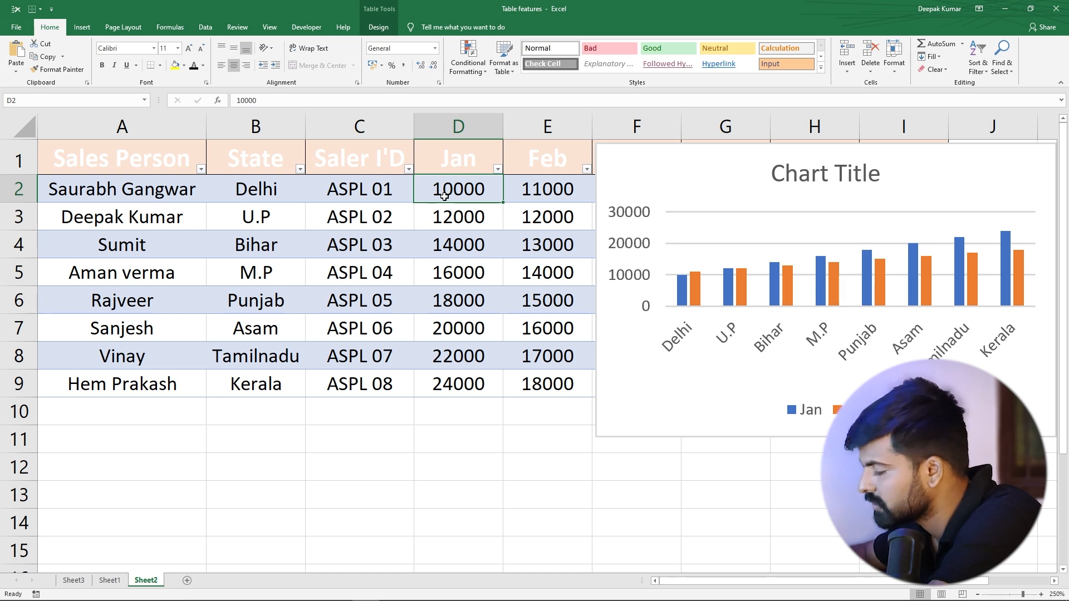
{"action": "type", "text": "20000"}
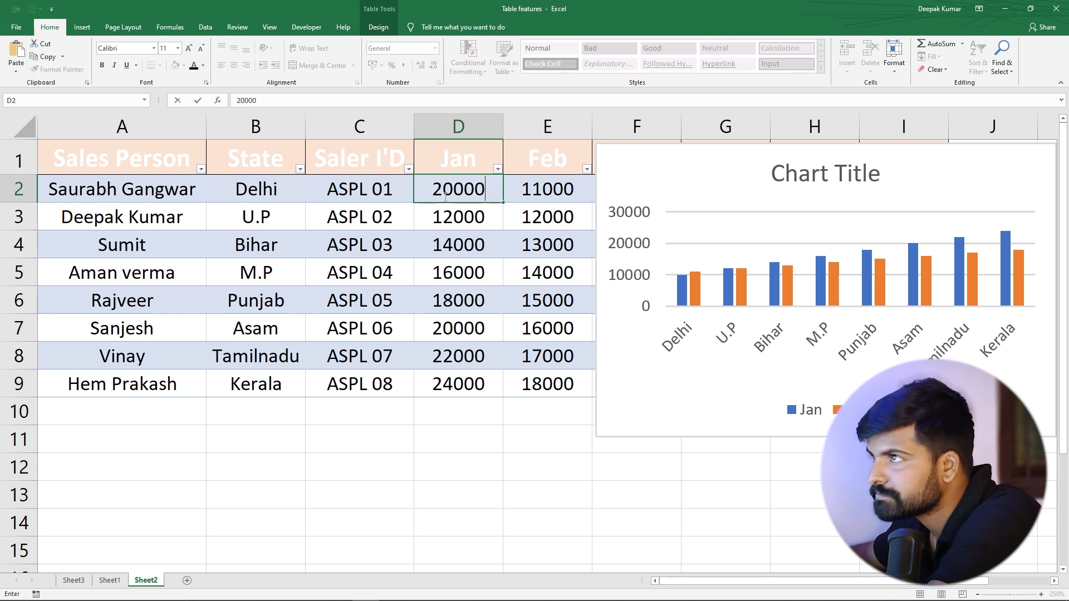
{"action": "key", "text": "Return"}
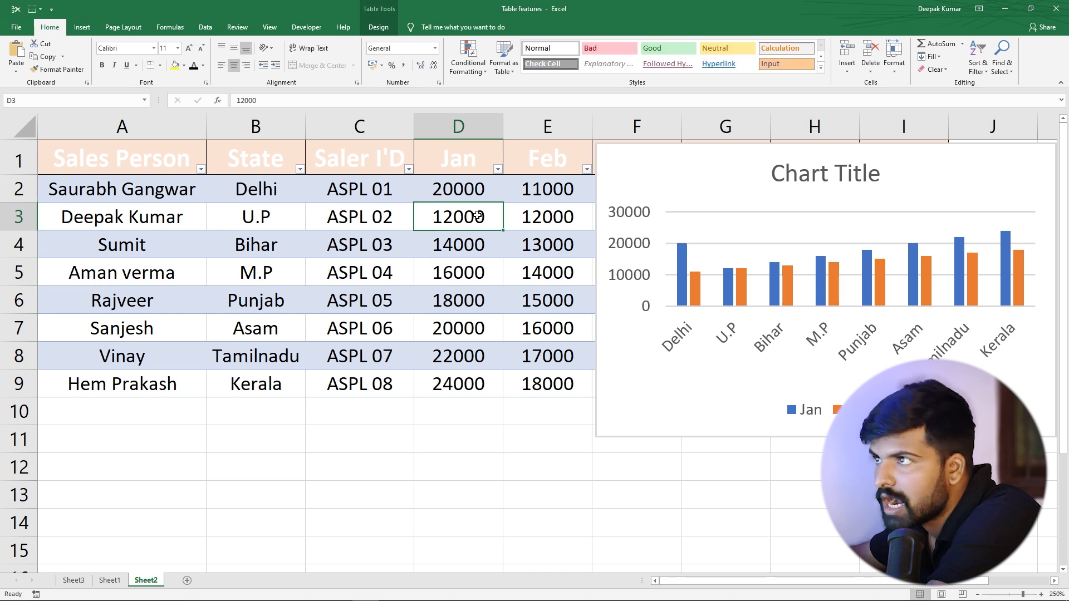
{"action": "left_click", "coordinate": [457, 192]}
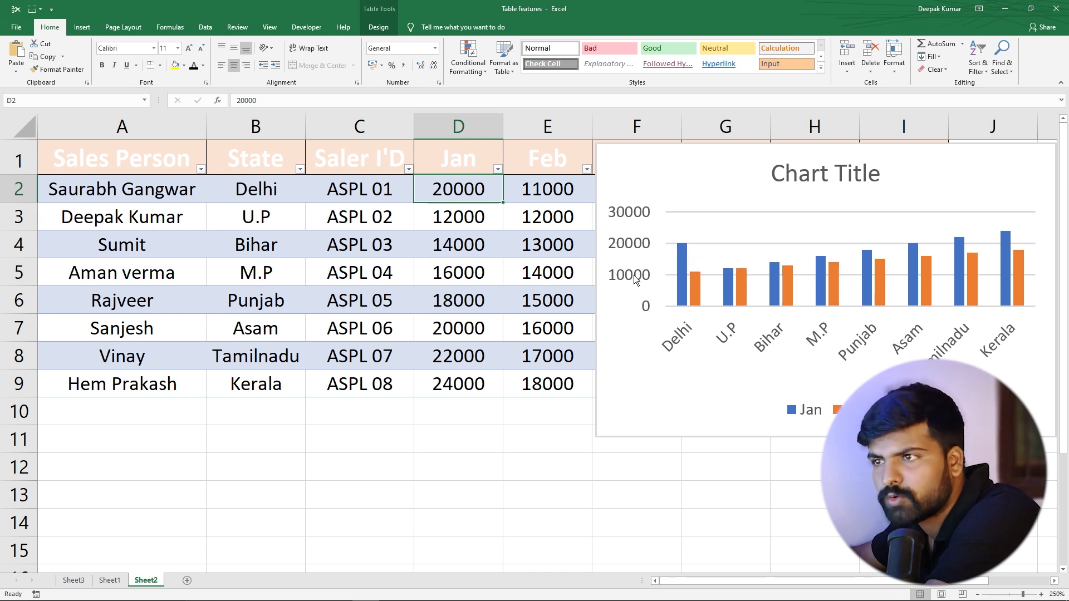
Add Haryana as a new entry in the State column directly below Kerala in the Sheet2 table.
{"action": "left_click", "coordinate": [254, 410]}
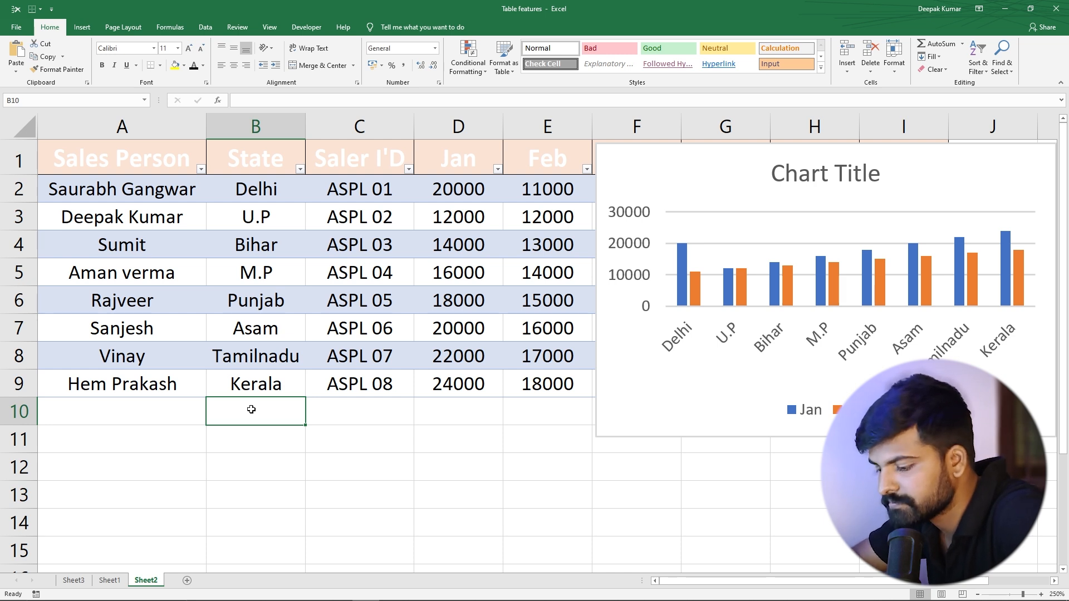
{"action": "type", "text": "Hary"}
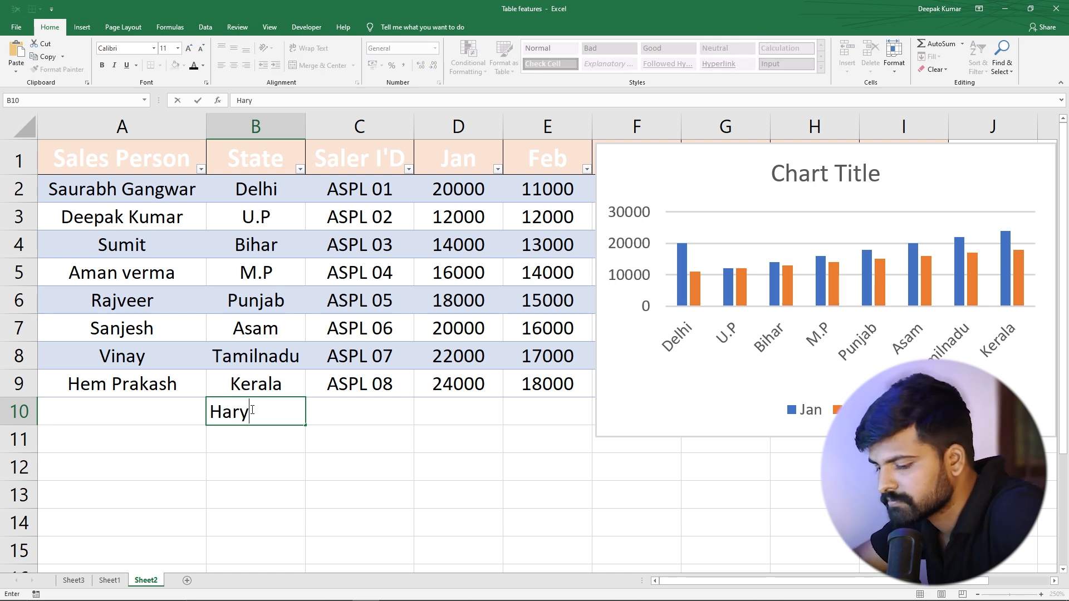
{"action": "type", "text": "ana"}
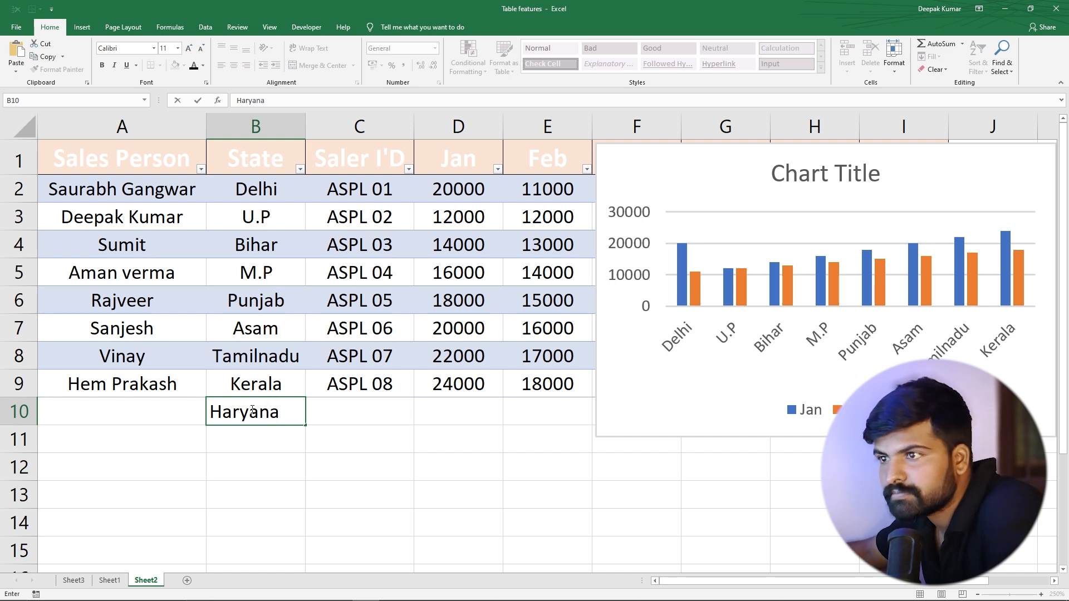
{"action": "key", "text": "Return"}
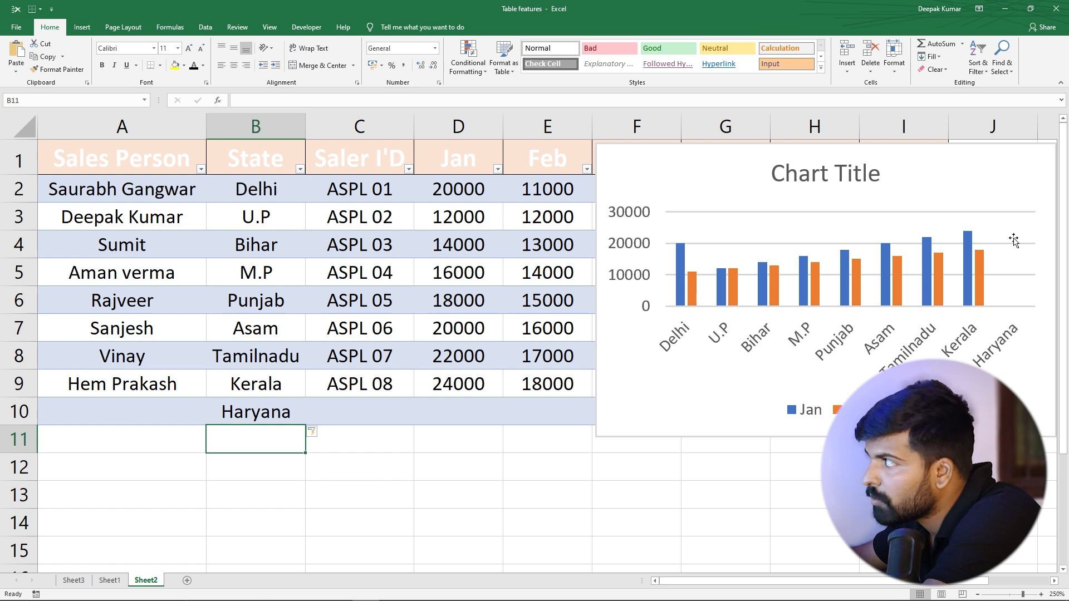
Enter Haryana's sales in the Sheet2 table as 15000 for Jan and 20000 for Feb.
{"action": "left_click", "coordinate": [450, 413]}
{"action": "type", "text": "1"}
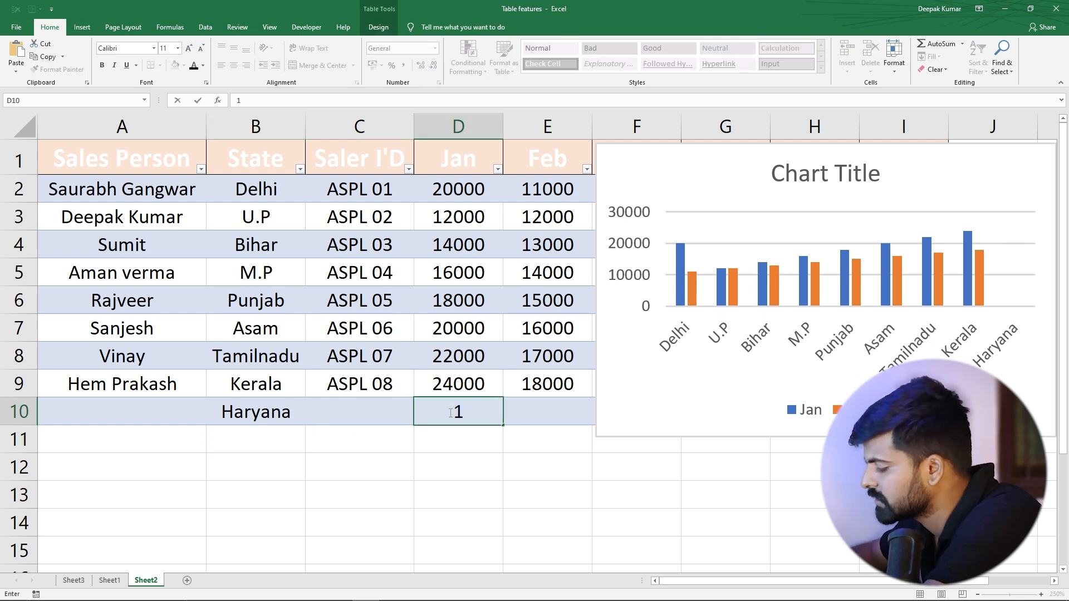
{"action": "type", "text": "5000"}
{"action": "key", "text": "Return"}
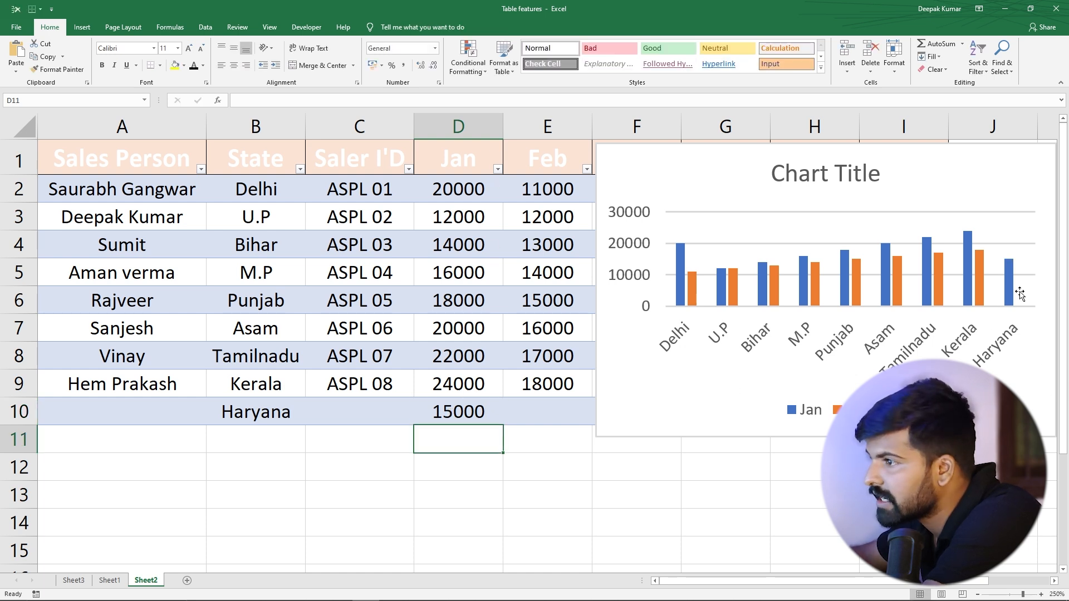
{"action": "left_click", "coordinate": [546, 413]}
{"action": "type", "text": "20000"}
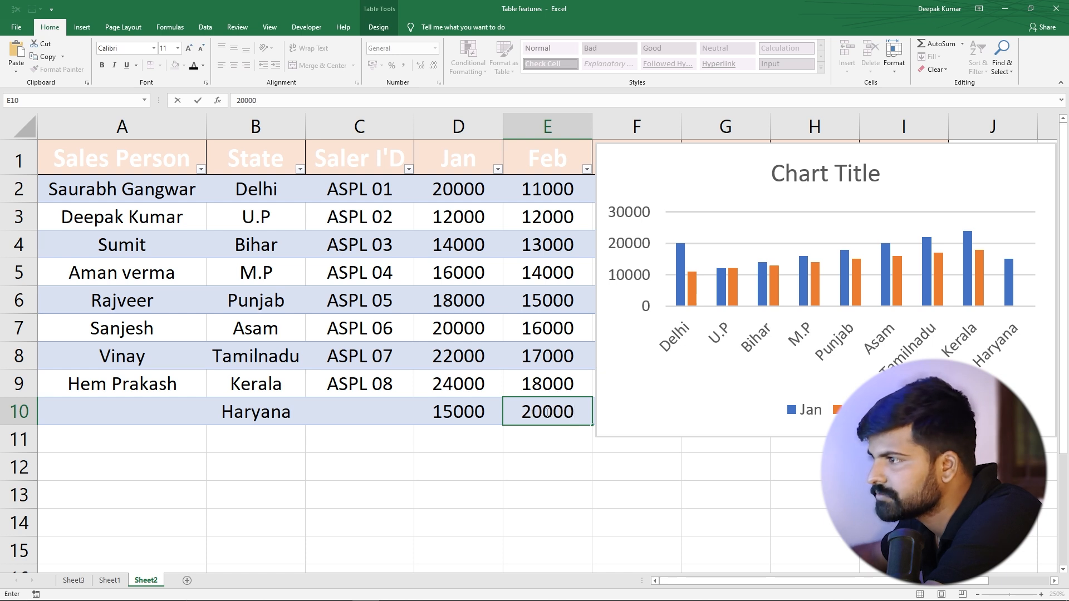
{"action": "key", "text": "Return"}
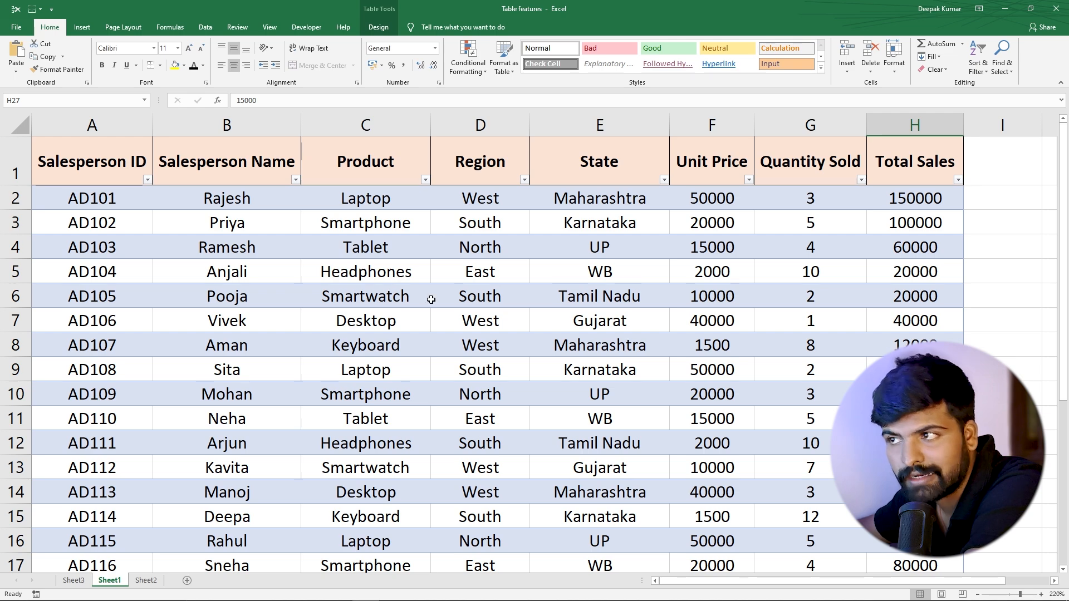
Examine the Sheet1 sales table and locate the Laptop rows in its Product column.
{"action": "scroll", "coordinate": [445, 323], "scroll_direction": "down", "scroll_amount": 3}
{"action": "scroll", "coordinate": [445, 268], "scroll_direction": "down", "scroll_amount": 2}
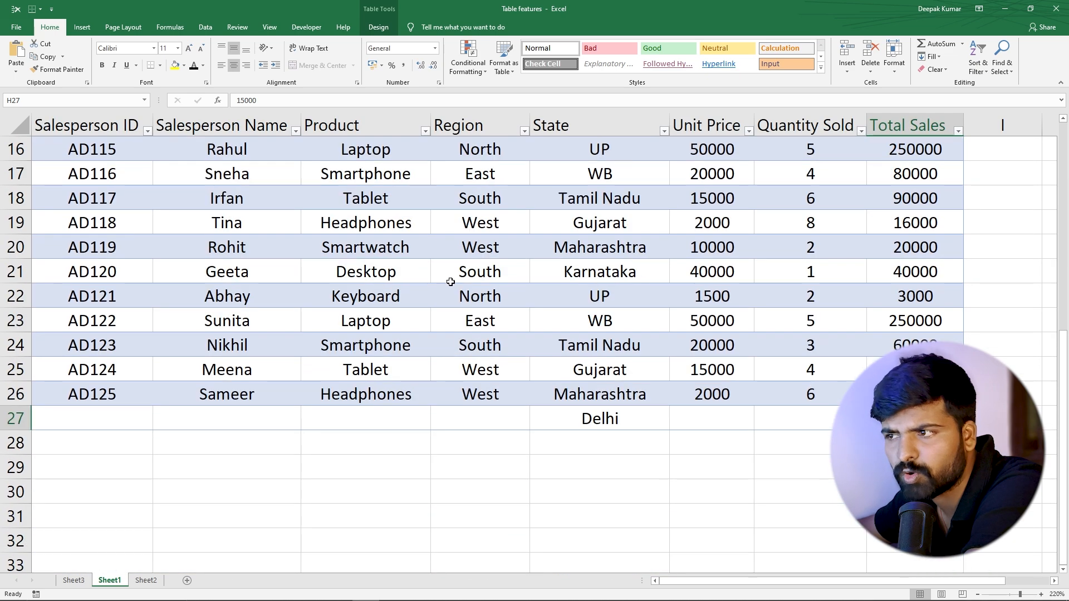
{"action": "scroll", "coordinate": [449, 278], "scroll_direction": "up", "scroll_amount": 5}
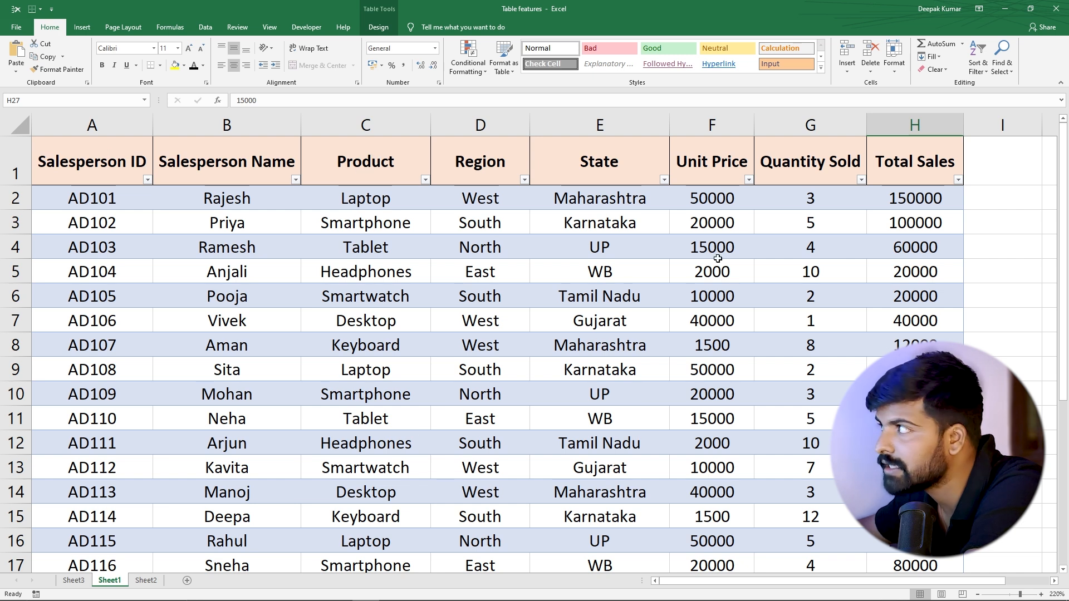
{"action": "left_click", "coordinate": [348, 198]}
{"action": "left_click", "coordinate": [373, 373]}
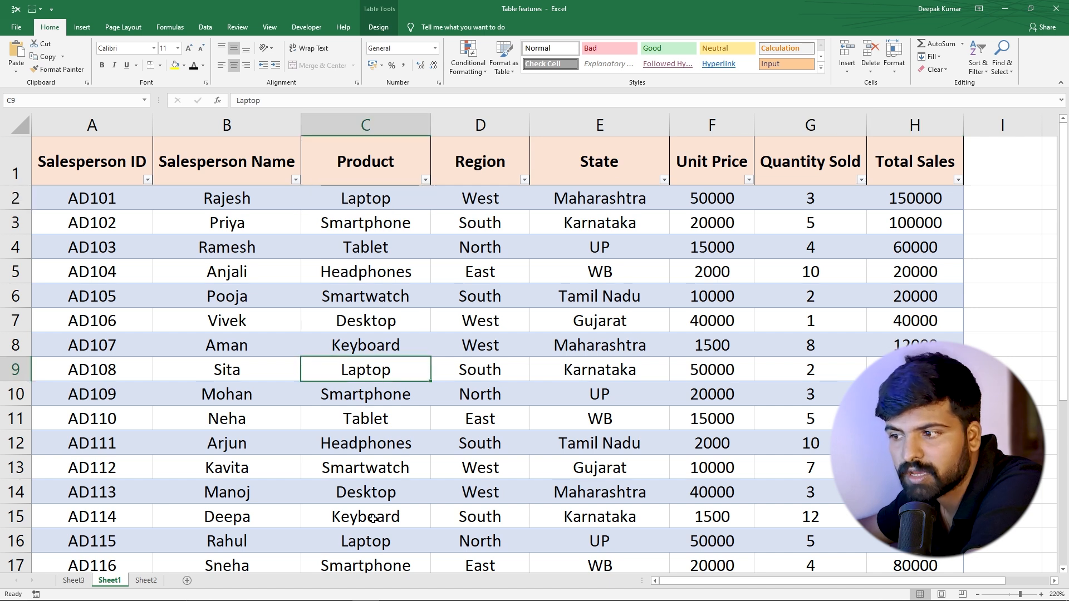
{"action": "left_click", "coordinate": [373, 539]}
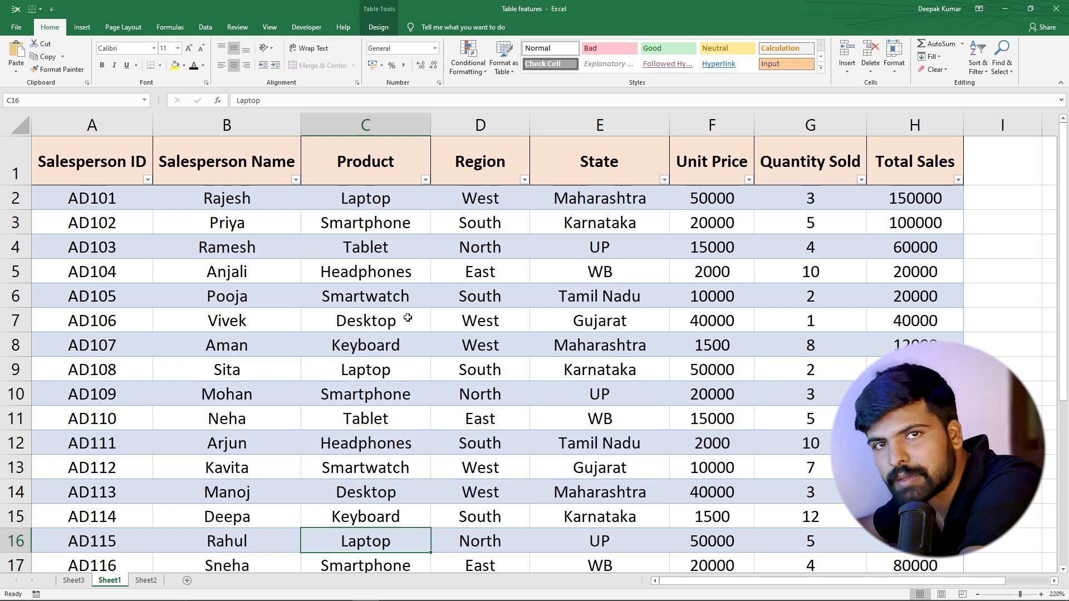
Start a SUMIF formula in cell C32, in the empty area below the Sheet1 sales table.
{"action": "scroll", "coordinate": [406, 315], "scroll_direction": "down", "scroll_amount": 7}
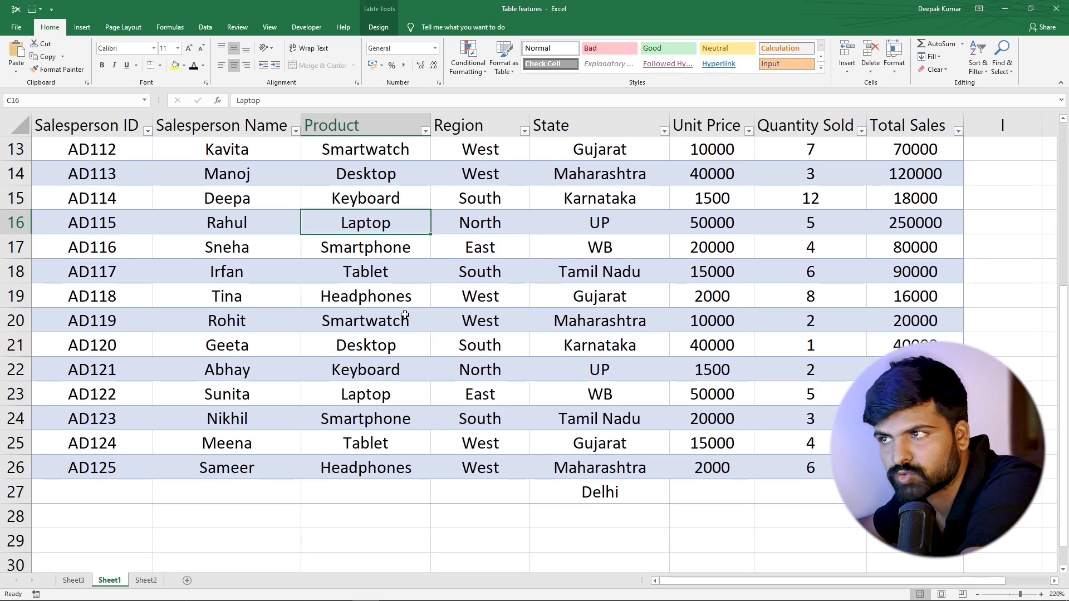
{"action": "scroll", "coordinate": [399, 304], "scroll_direction": "down", "scroll_amount": 2}
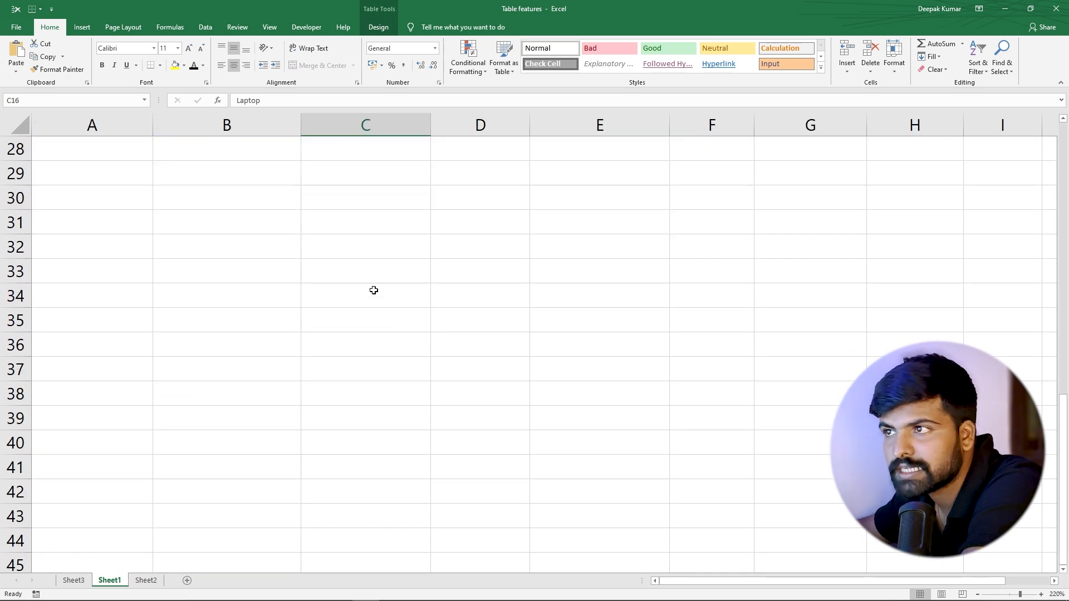
{"action": "left_click", "coordinate": [359, 247]}
{"action": "type", "text": "="}
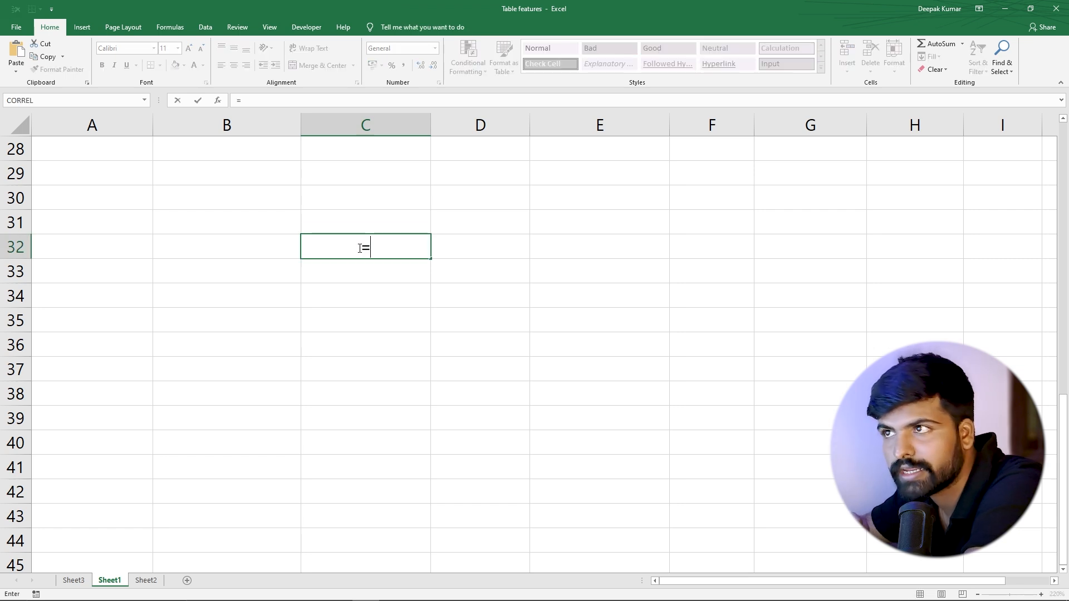
{"action": "type", "text": "sumif"}
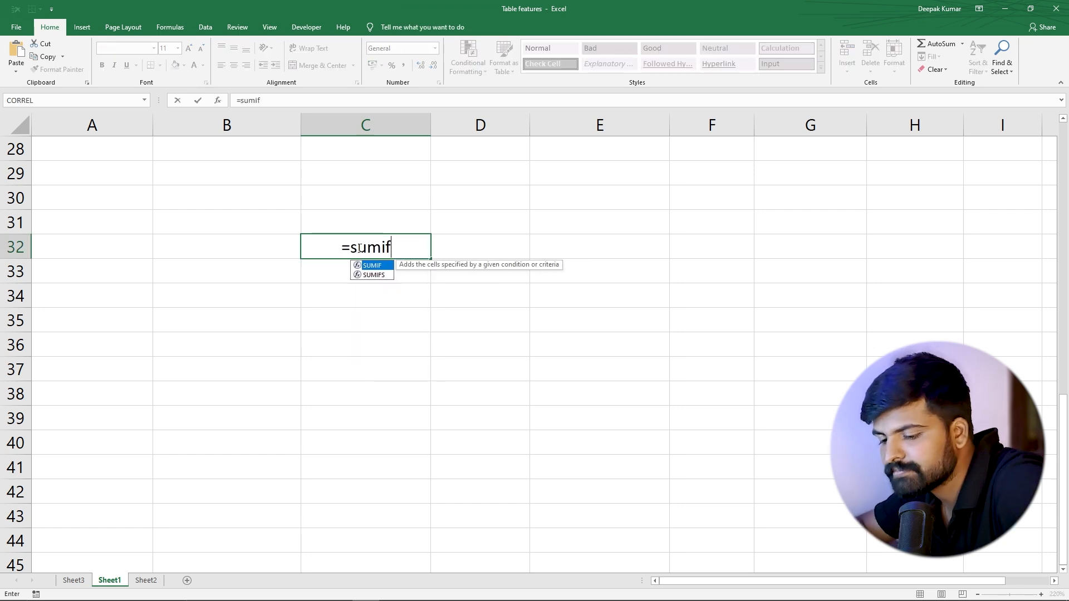
{"action": "key", "text": "Tab"}
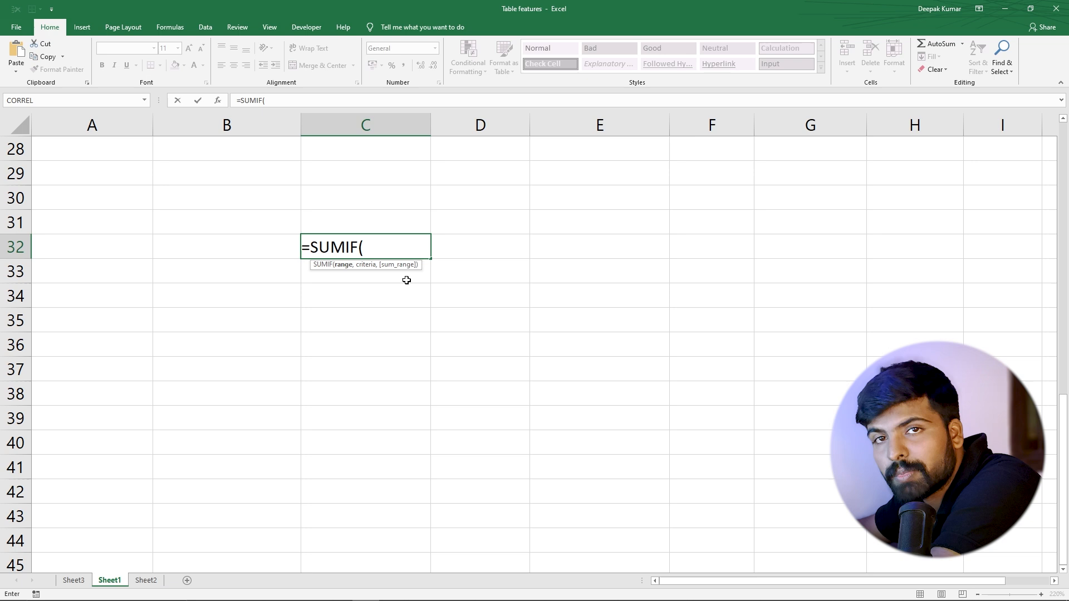
{"action": "scroll", "coordinate": [370, 209], "scroll_direction": "up", "scroll_amount": 9}
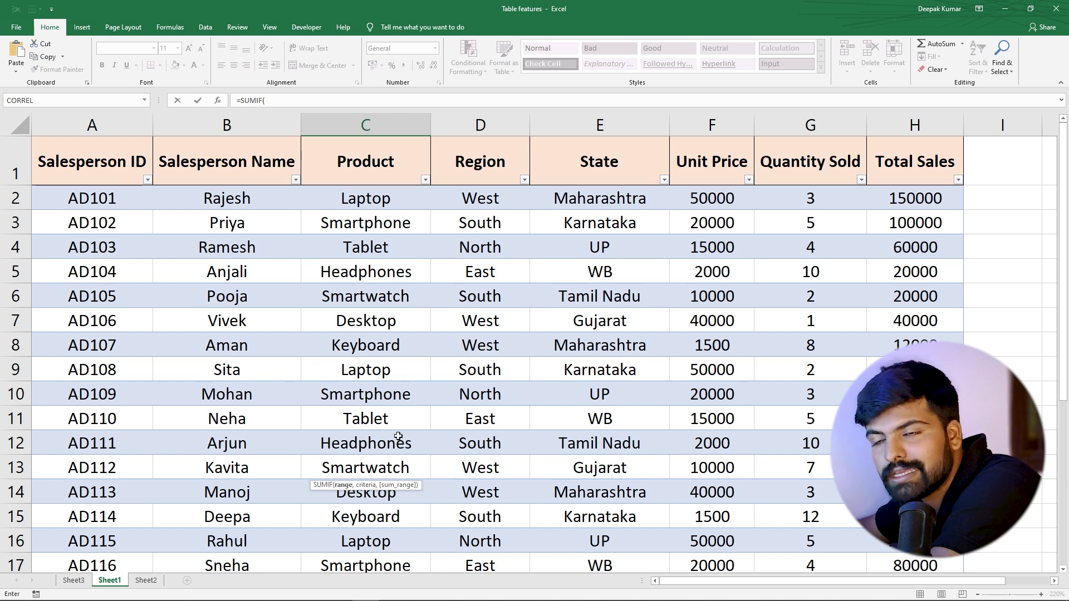
{"action": "scroll", "coordinate": [409, 412], "scroll_direction": "down", "scroll_amount": 5}
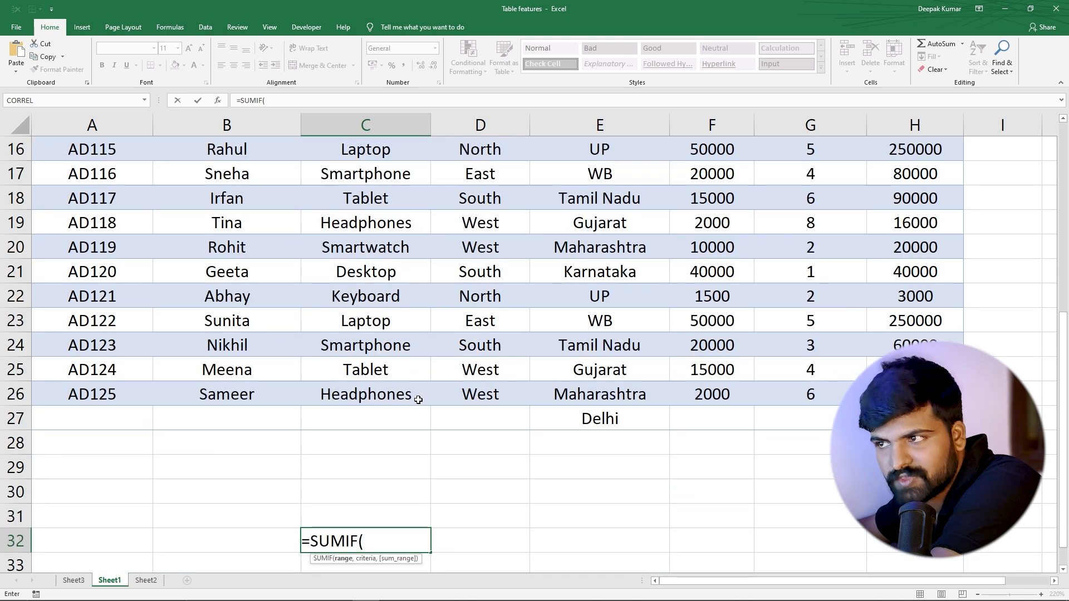
{"action": "scroll", "coordinate": [424, 392], "scroll_direction": "down", "scroll_amount": 4}
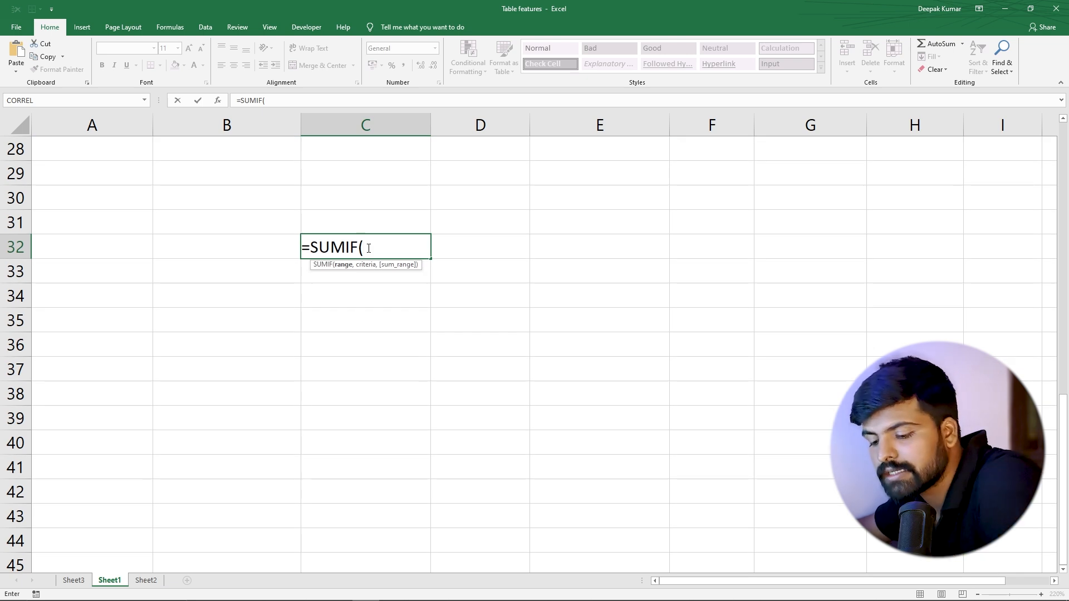
Set the SUMIF range argument to the structured reference SalesData[Product] and check which column it covers.
{"action": "type", "text": "sale"}
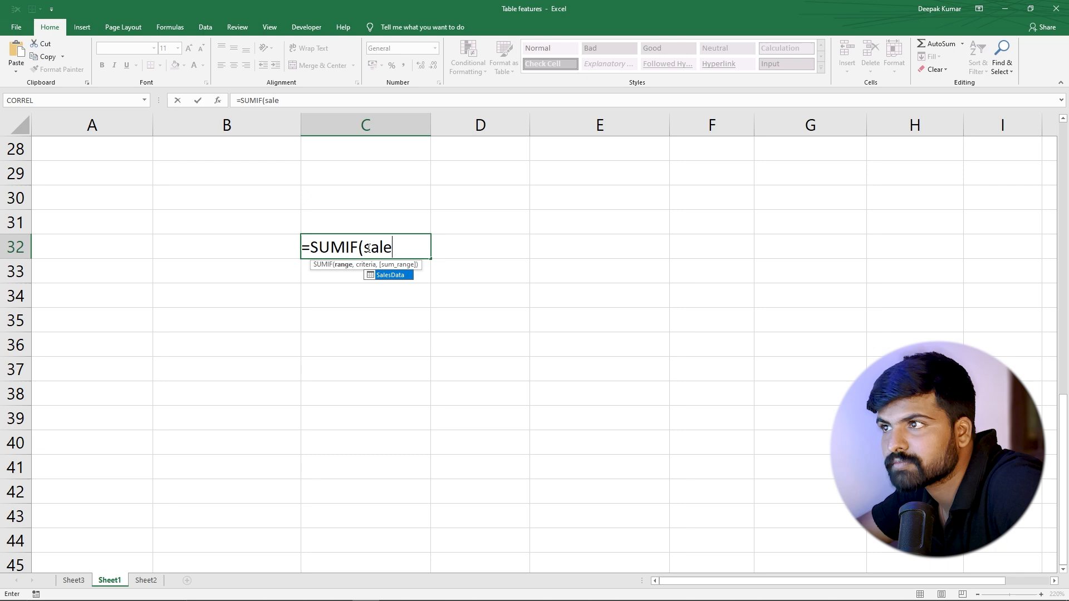
{"action": "double_click", "coordinate": [393, 275]}
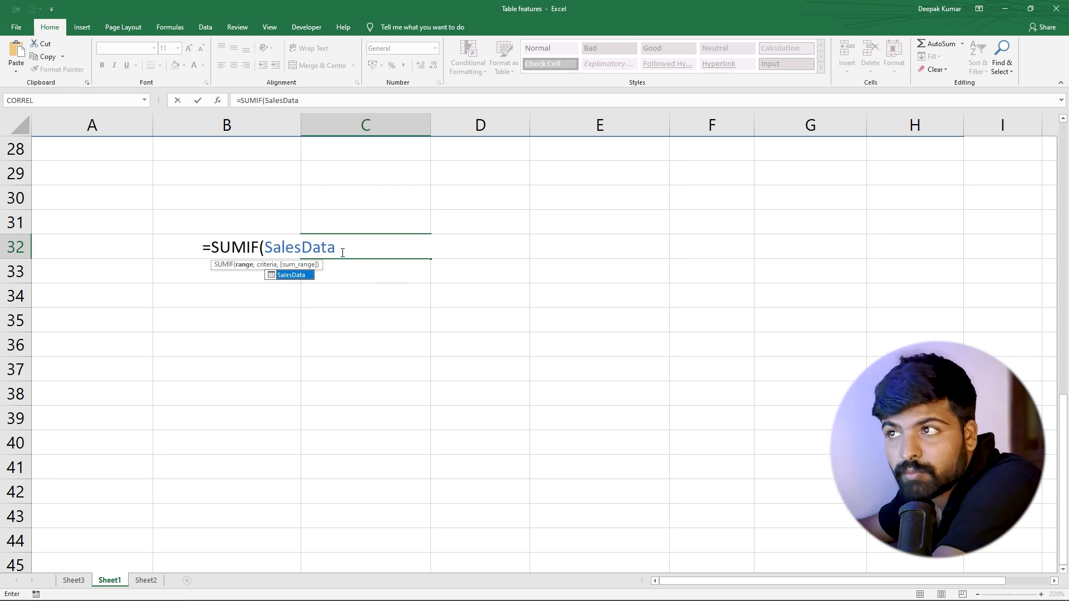
{"action": "scroll", "coordinate": [399, 284], "scroll_direction": "up", "scroll_amount": 5}
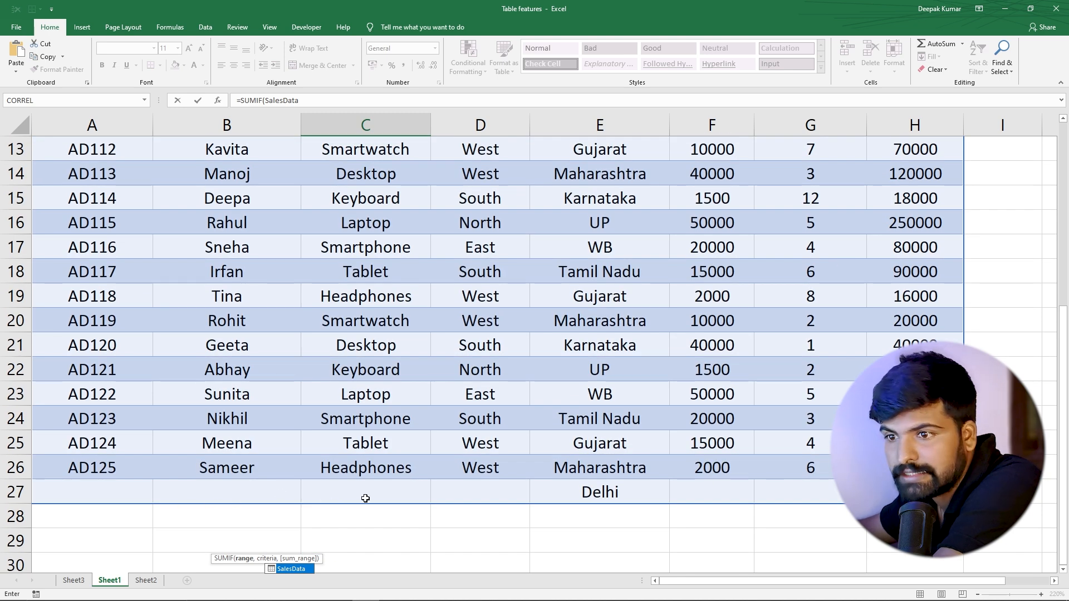
{"action": "scroll", "coordinate": [373, 462], "scroll_direction": "down", "scroll_amount": 4}
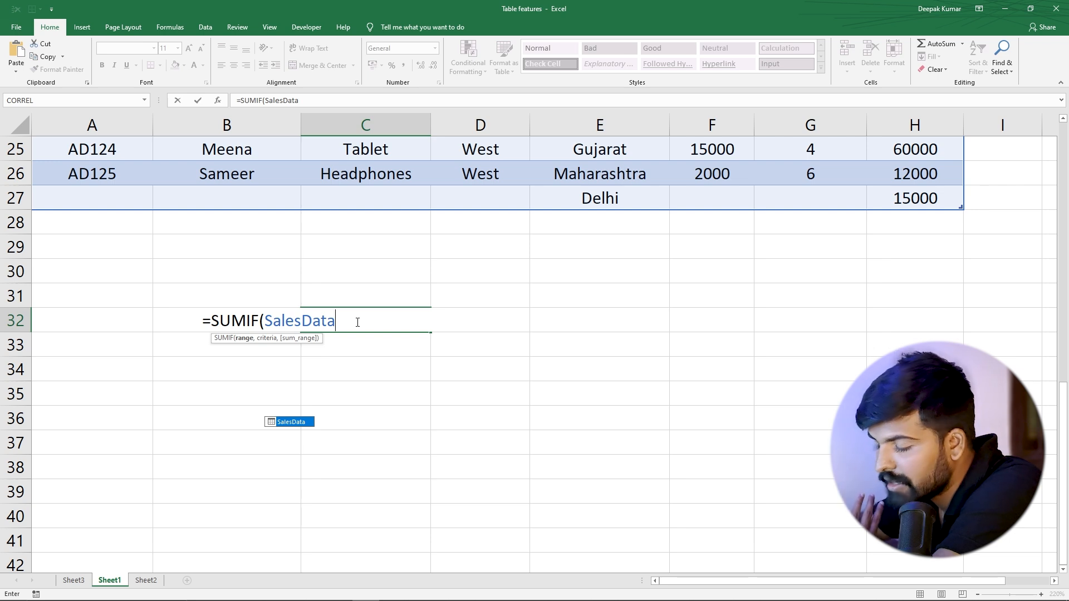
{"action": "type", "text": "["}
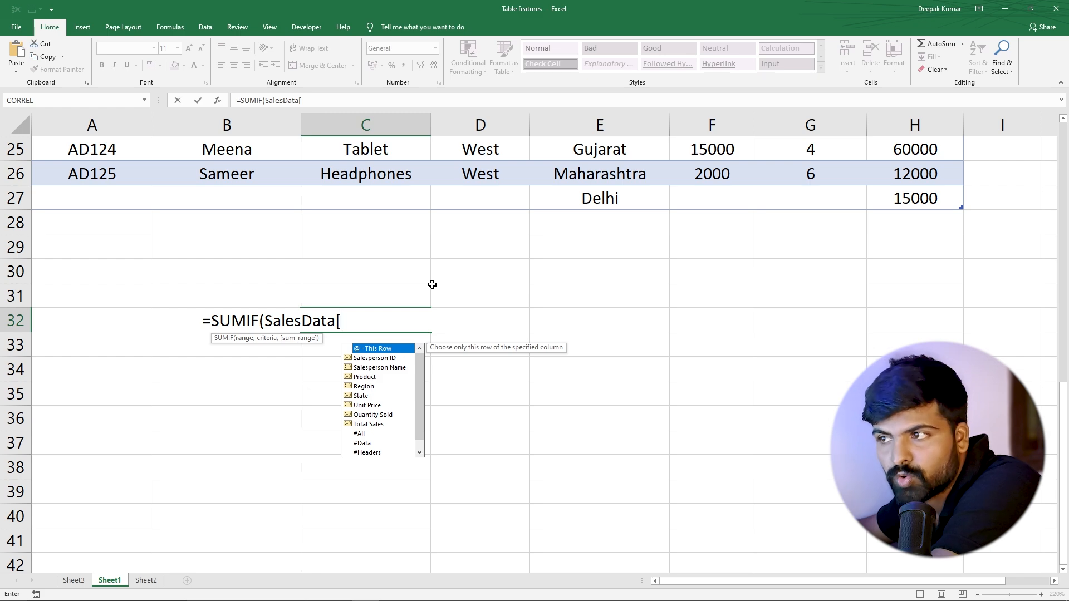
{"action": "scroll", "coordinate": [435, 300], "scroll_direction": "up", "scroll_amount": 8}
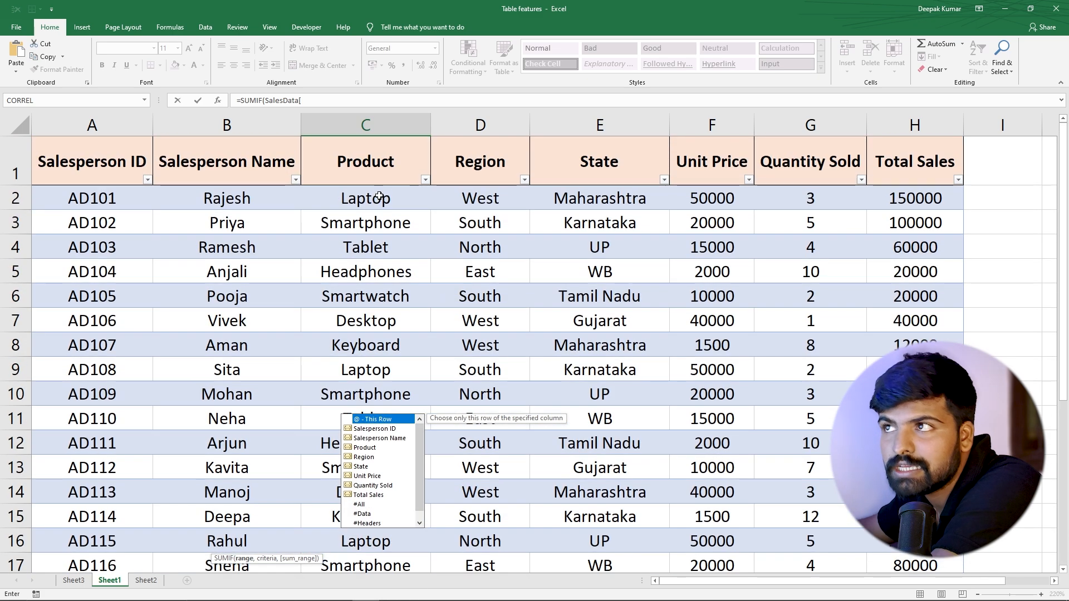
{"action": "scroll", "coordinate": [458, 367], "scroll_direction": "down", "scroll_amount": 7}
{"action": "scroll", "coordinate": [459, 366], "scroll_direction": "down", "scroll_amount": 1}
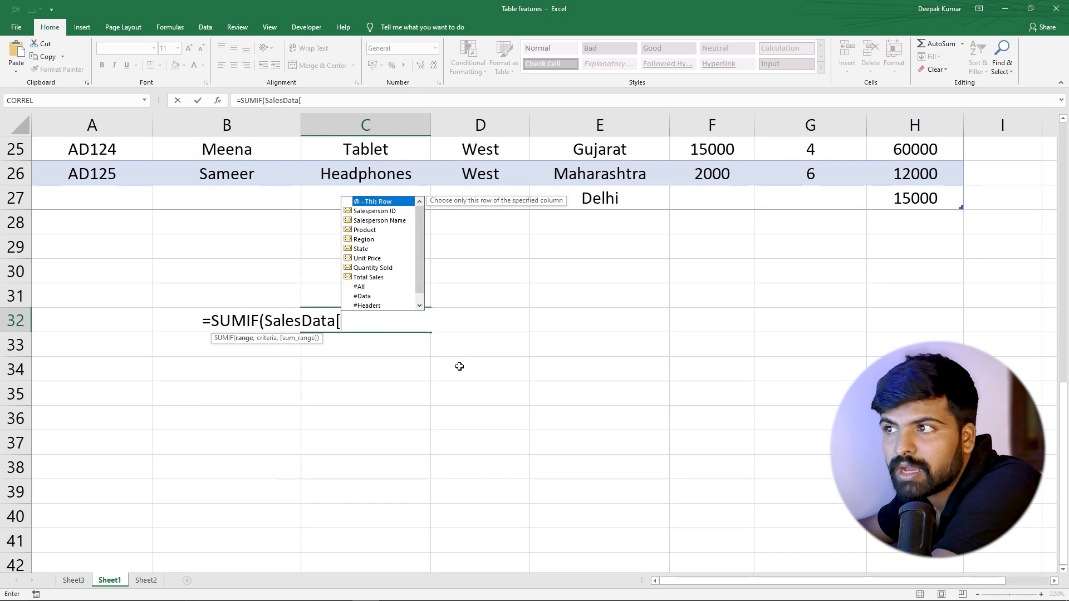
{"action": "double_click", "coordinate": [365, 230]}
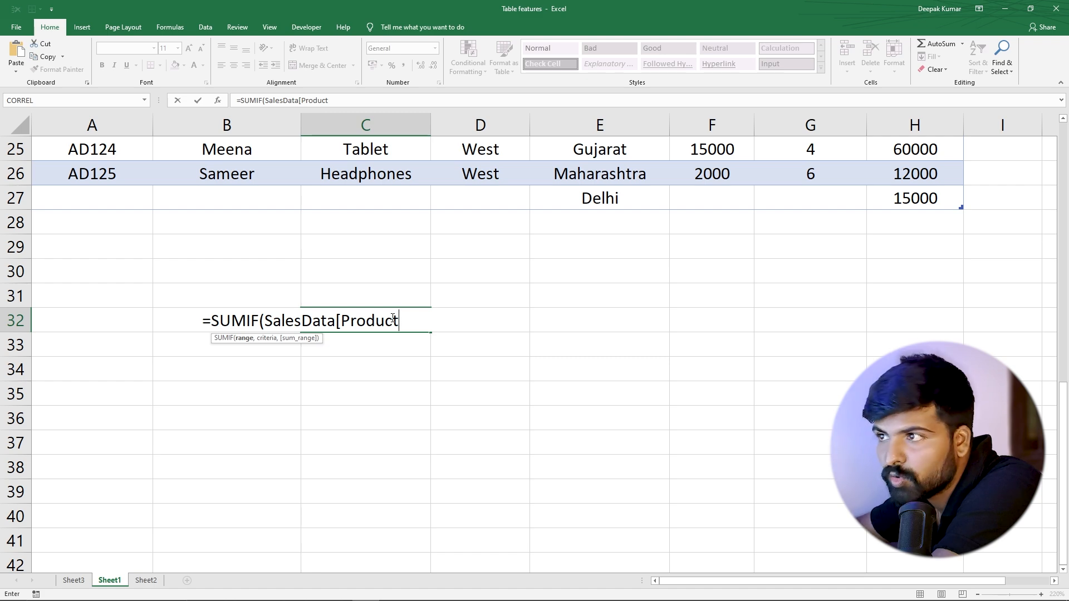
{"action": "type", "text": "]"}
{"action": "scroll", "coordinate": [476, 206], "scroll_direction": "up", "scroll_amount": 8}
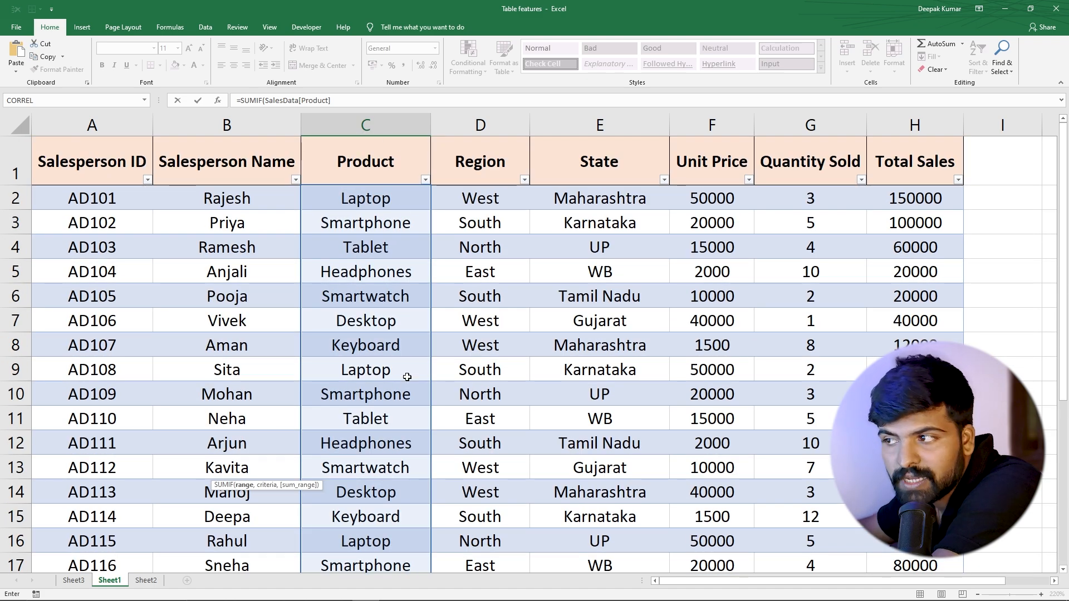
{"action": "scroll", "coordinate": [408, 358], "scroll_direction": "down", "scroll_amount": 7}
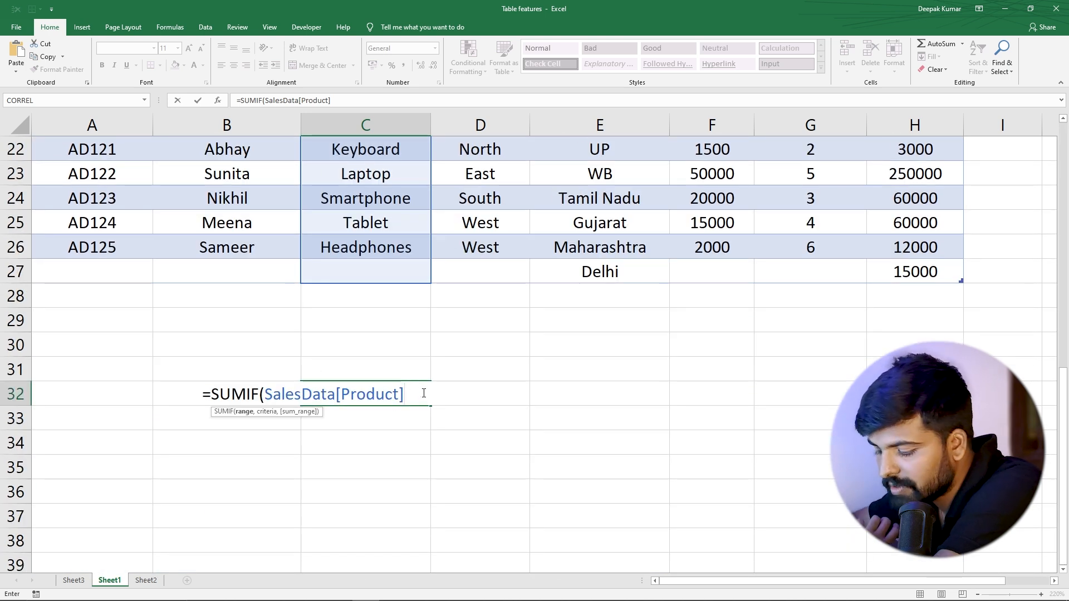
Set the criteria argument of the SUMIF formula in C32 to "Laptop".
{"action": "type", "text": ","}
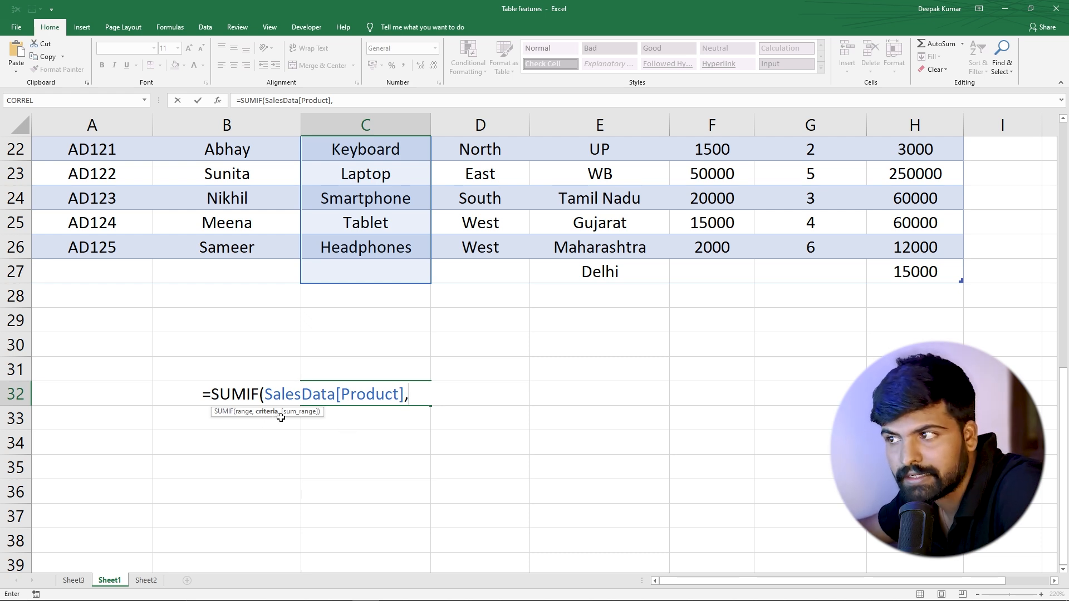
{"action": "type", "text": "\""}
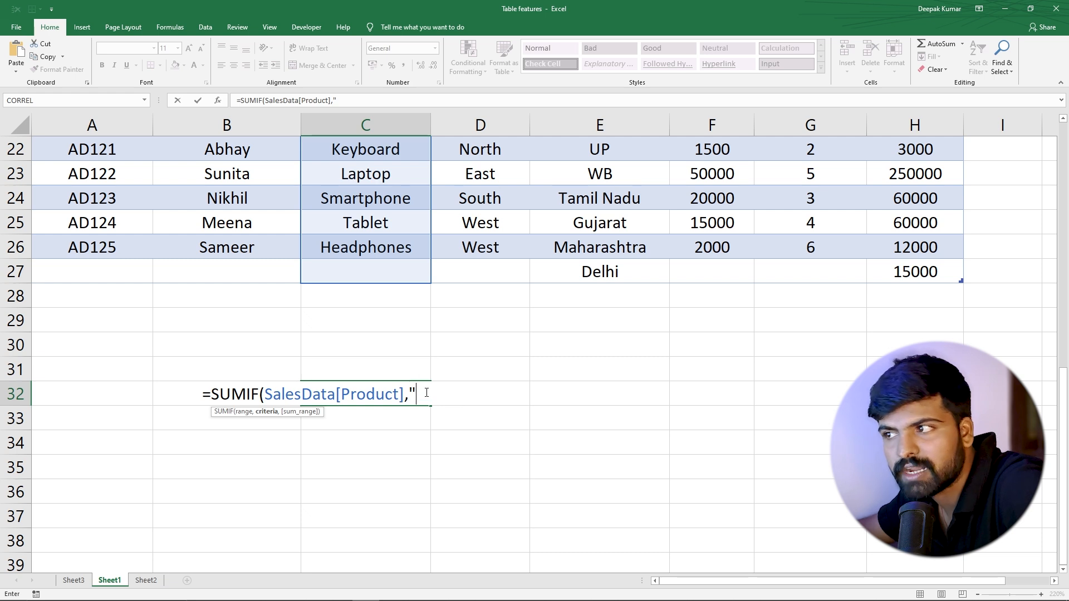
{"action": "type", "text": "Laptop"}
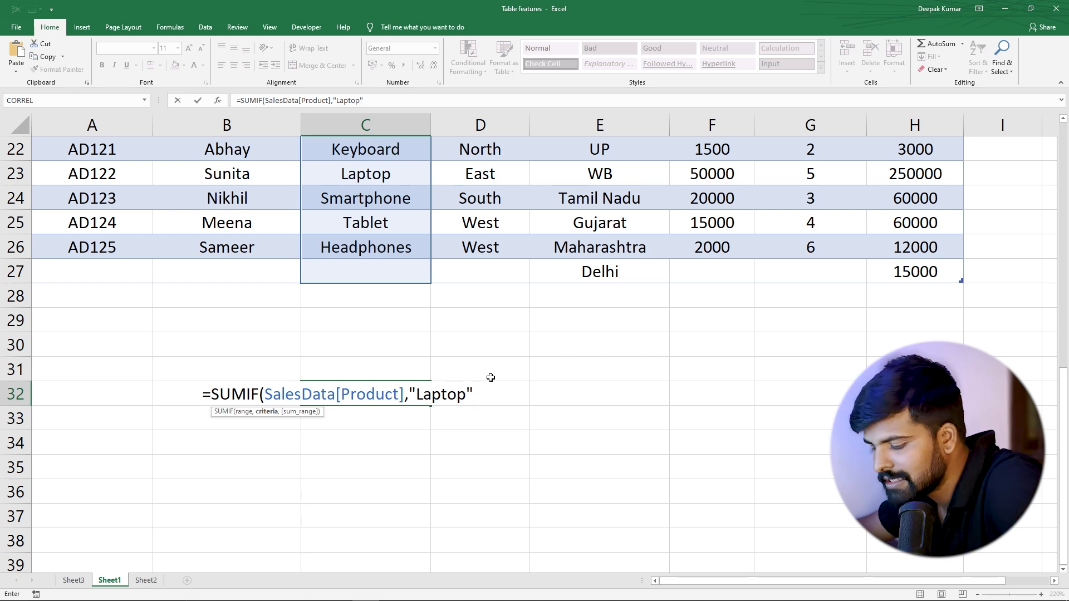
{"action": "type", "text": ","}
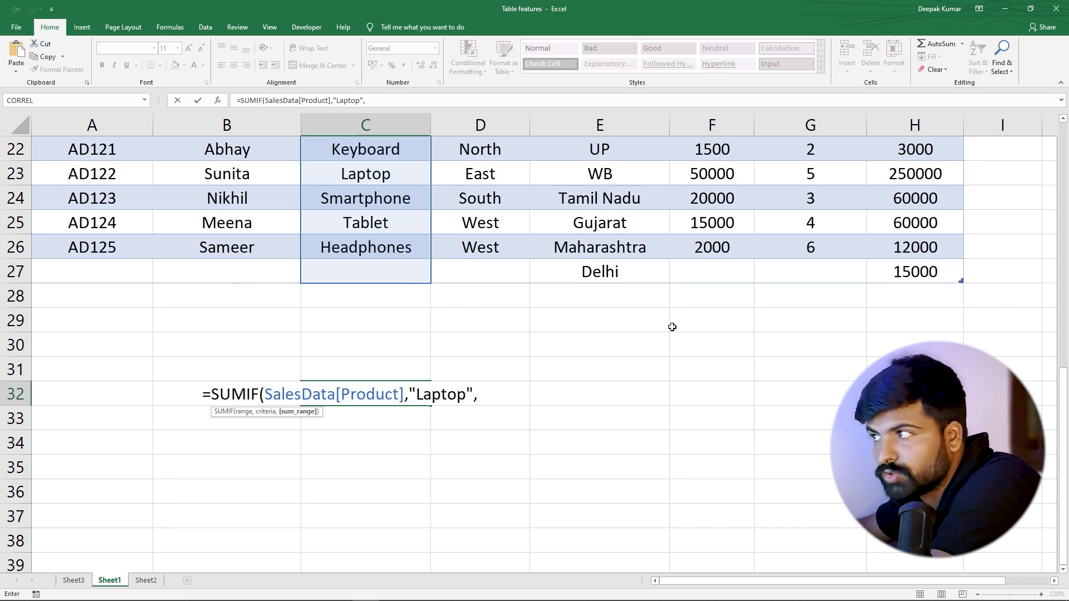
Set the SUMIF sum_range argument to the structured reference SalesData[Total Sales].
{"action": "scroll", "coordinate": [661, 329], "scroll_direction": "up", "scroll_amount": 7}
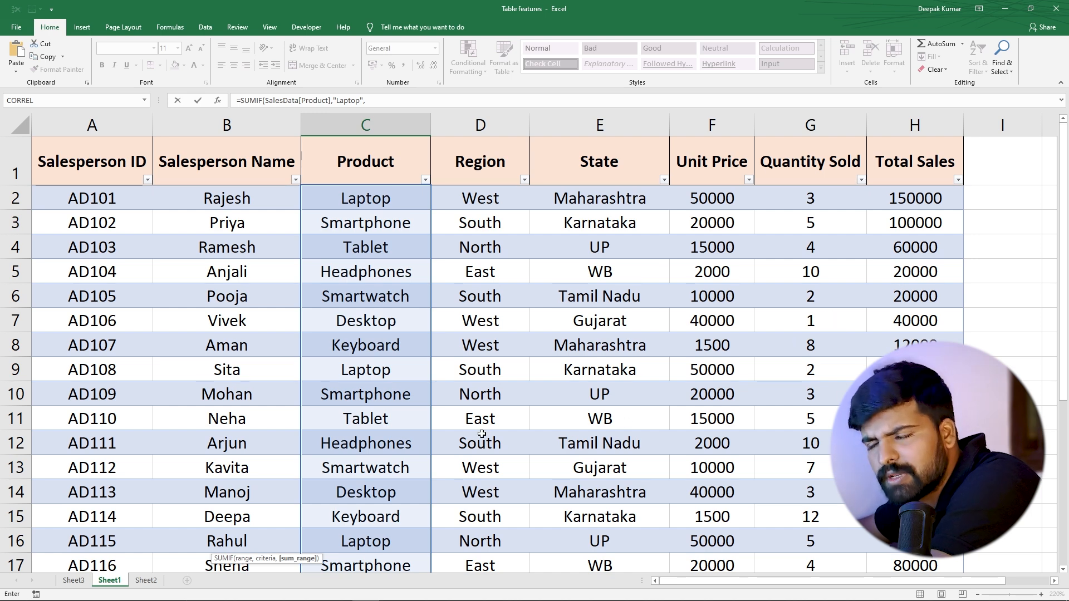
{"action": "scroll", "coordinate": [482, 435], "scroll_direction": "down", "scroll_amount": 7}
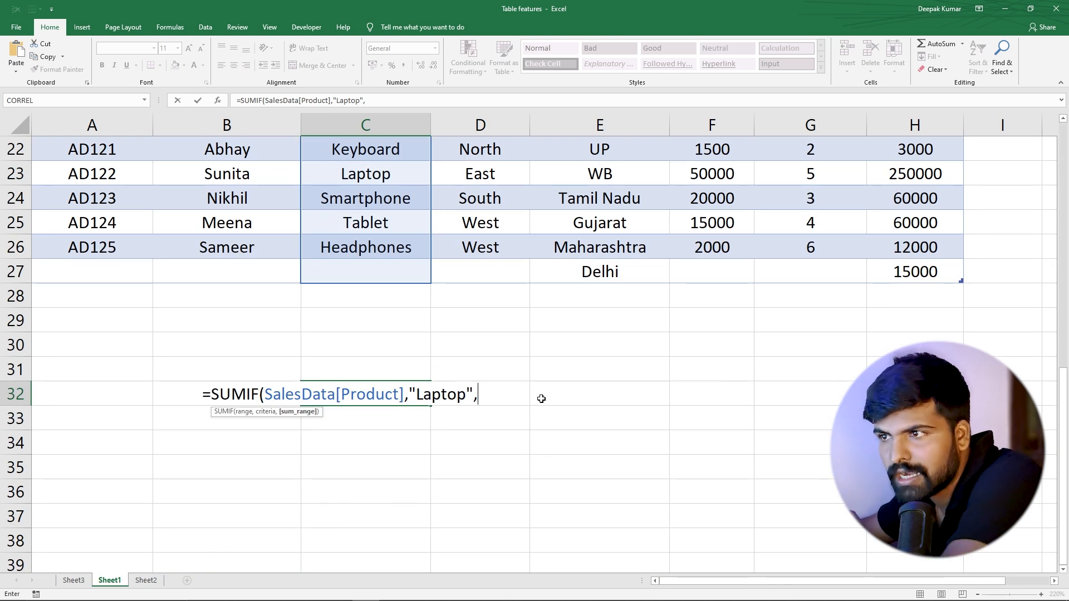
{"action": "type", "text": "sale"}
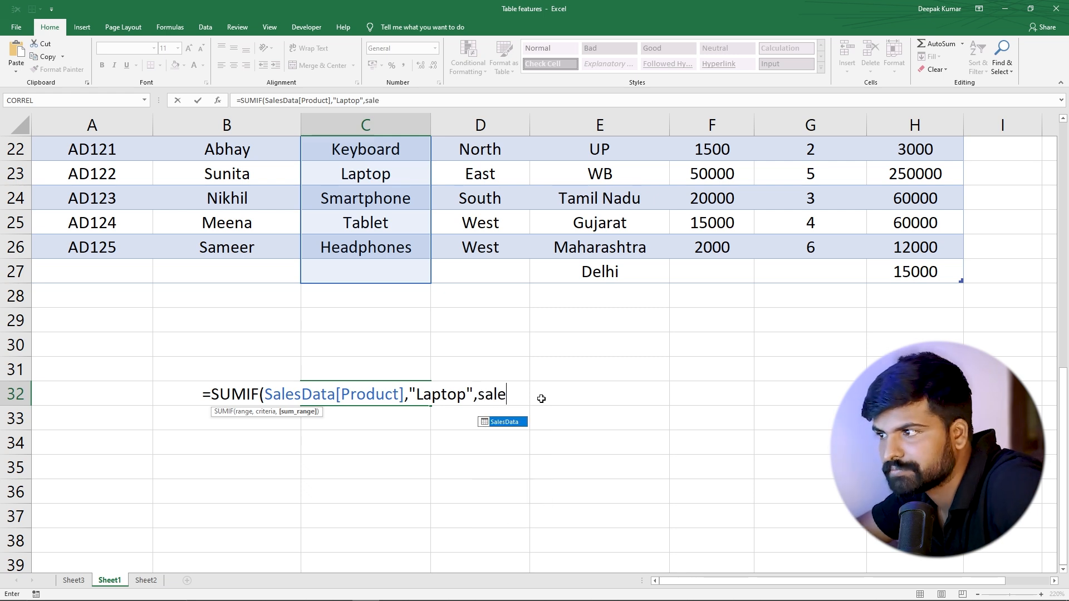
{"action": "key", "text": "Tab"}
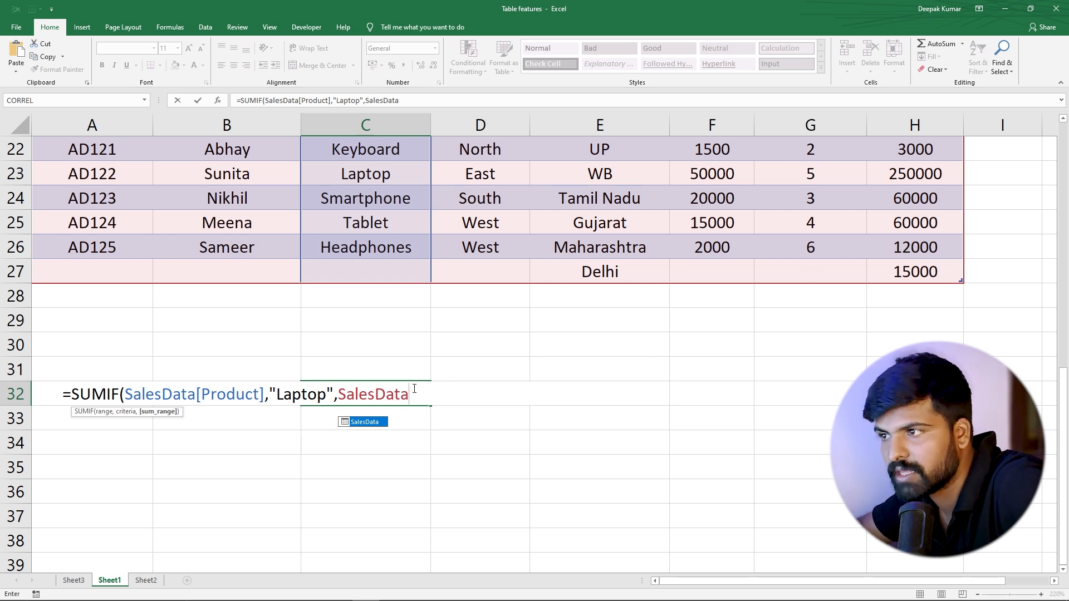
{"action": "type", "text": "["}
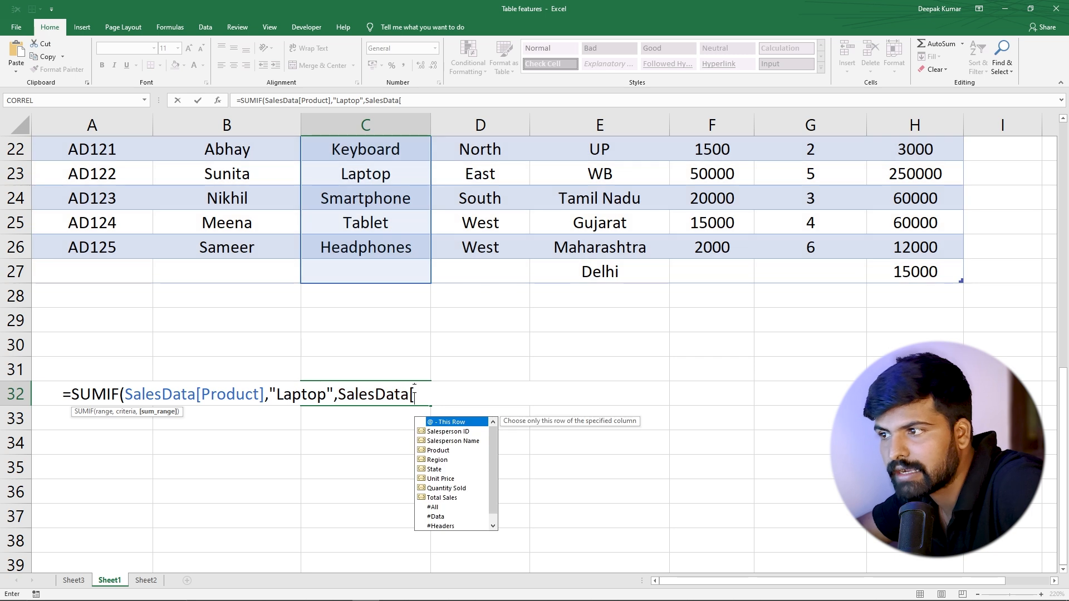
{"action": "double_click", "coordinate": [437, 498]}
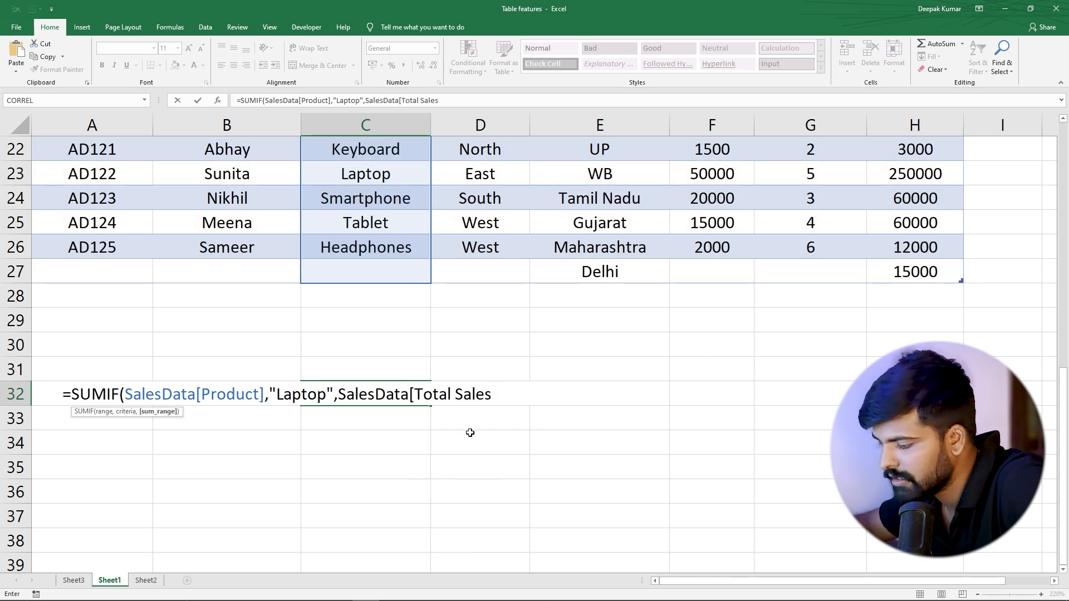
{"action": "type", "text": "]"}
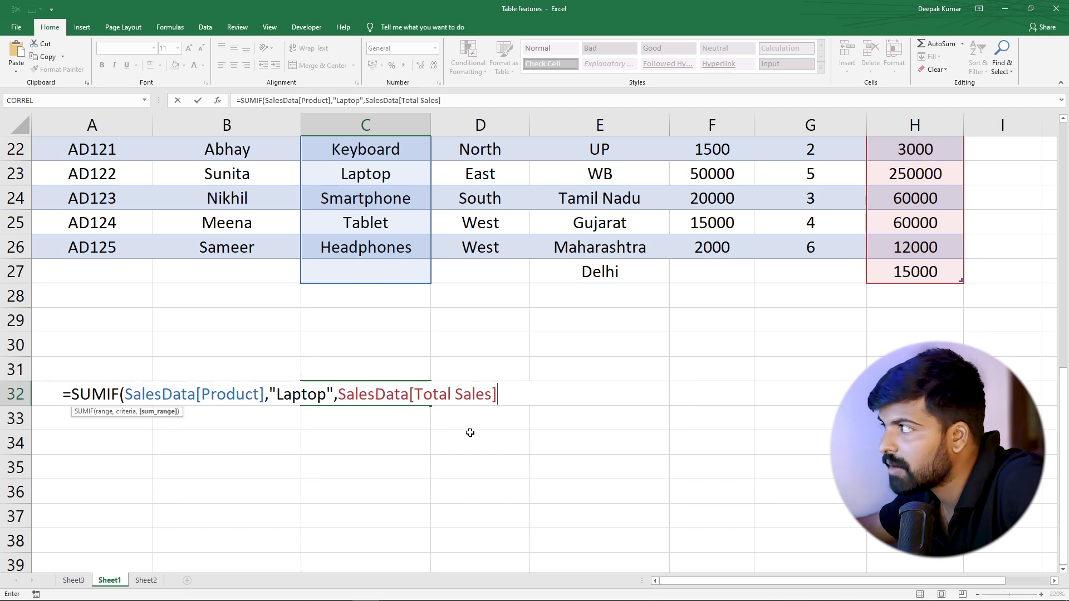
Check the columns referenced by the SUMIF formula, complete it in C32 and select the result.
{"action": "scroll", "coordinate": [938, 223], "scroll_direction": "up", "scroll_amount": 7}
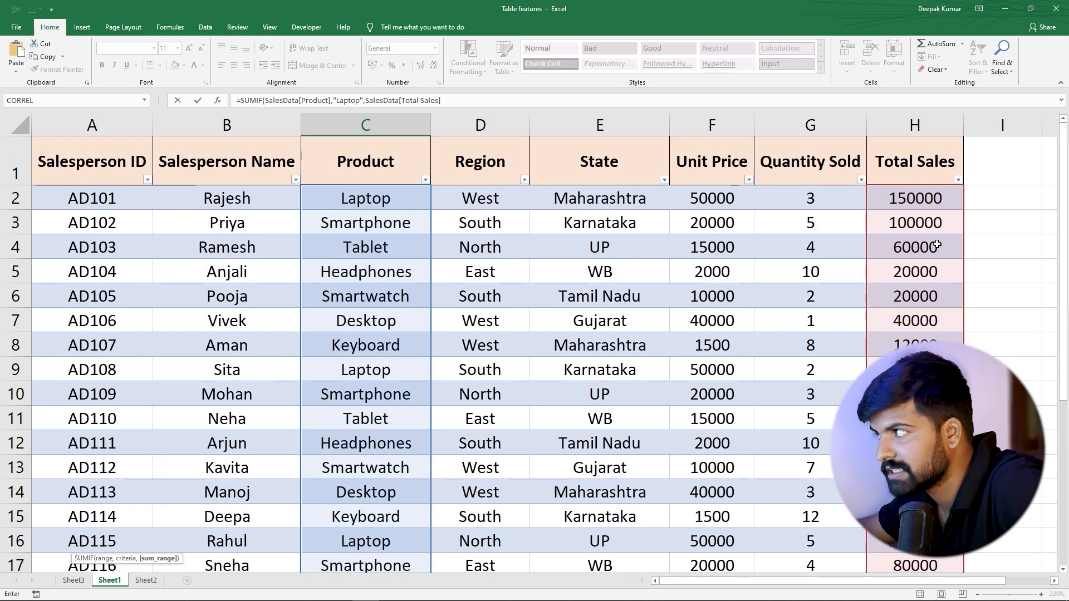
{"action": "scroll", "coordinate": [938, 223], "scroll_direction": "down", "scroll_amount": 8}
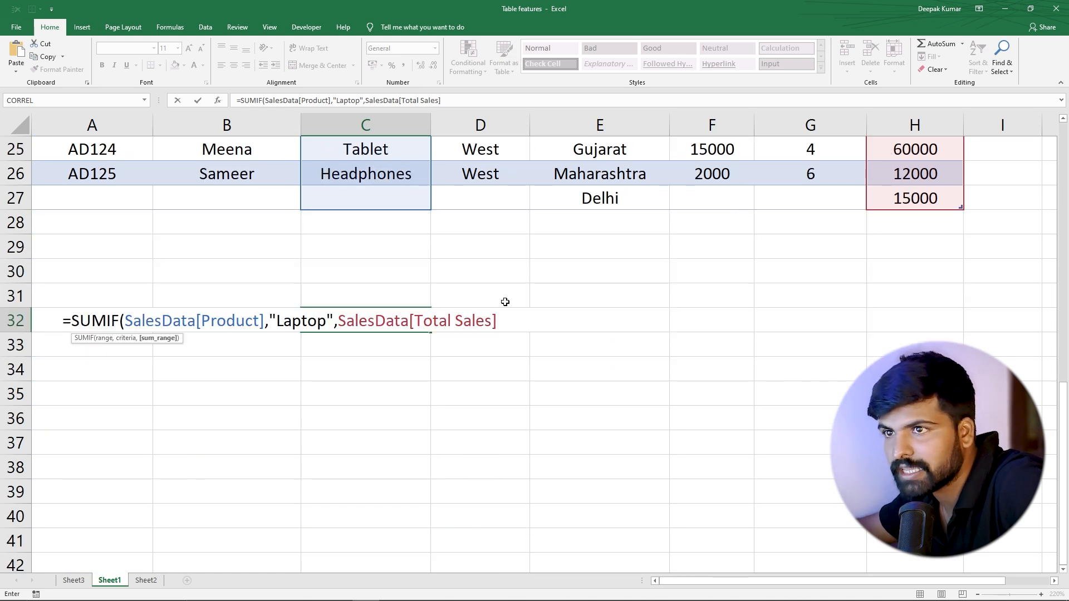
{"action": "type", "text": ")"}
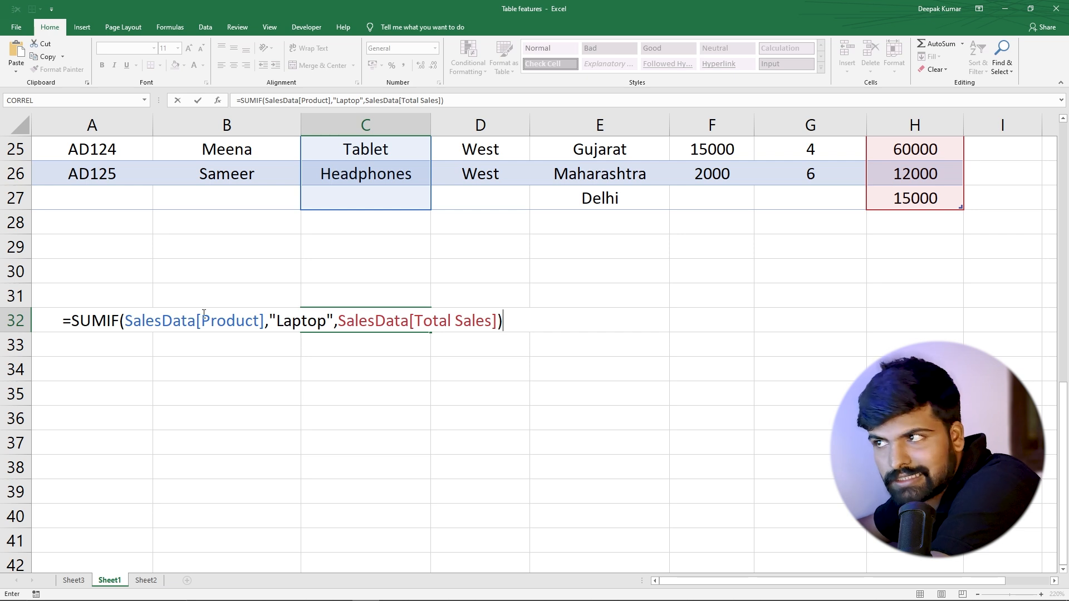
{"action": "key", "text": "Return"}
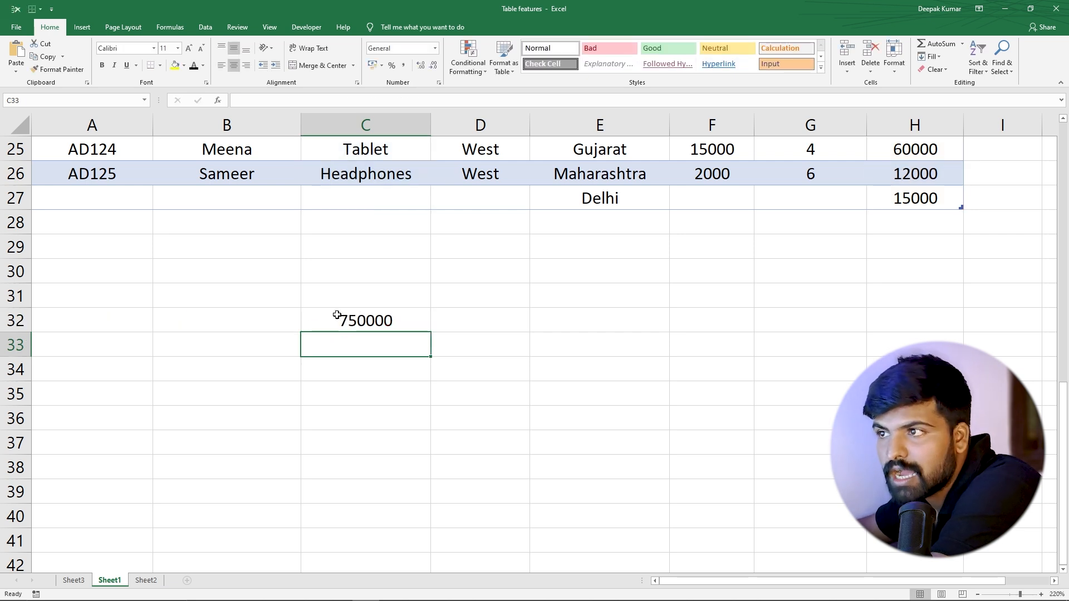
{"action": "left_click", "coordinate": [389, 315]}
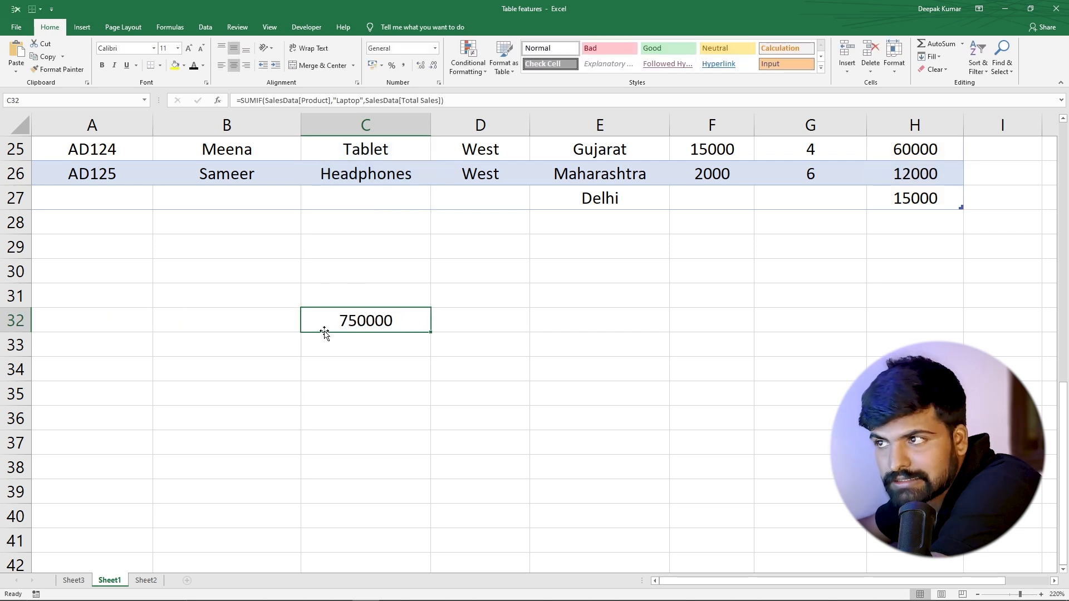
Filter the Sheet1 table's Product column to show only Laptop rows.
{"action": "scroll", "coordinate": [405, 304], "scroll_direction": "up", "scroll_amount": 8}
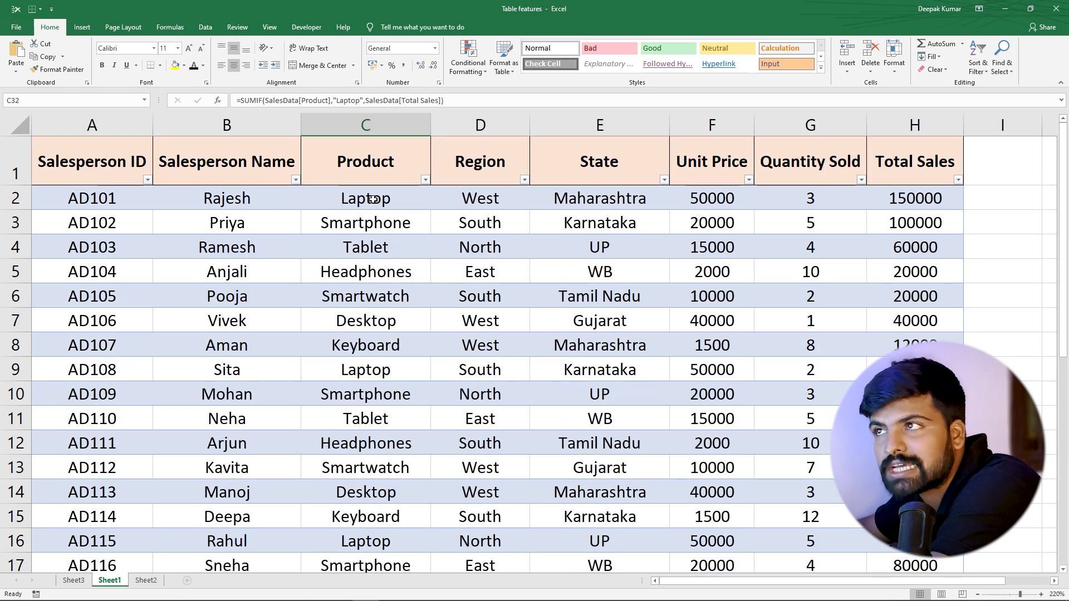
{"action": "left_click", "coordinate": [425, 179]}
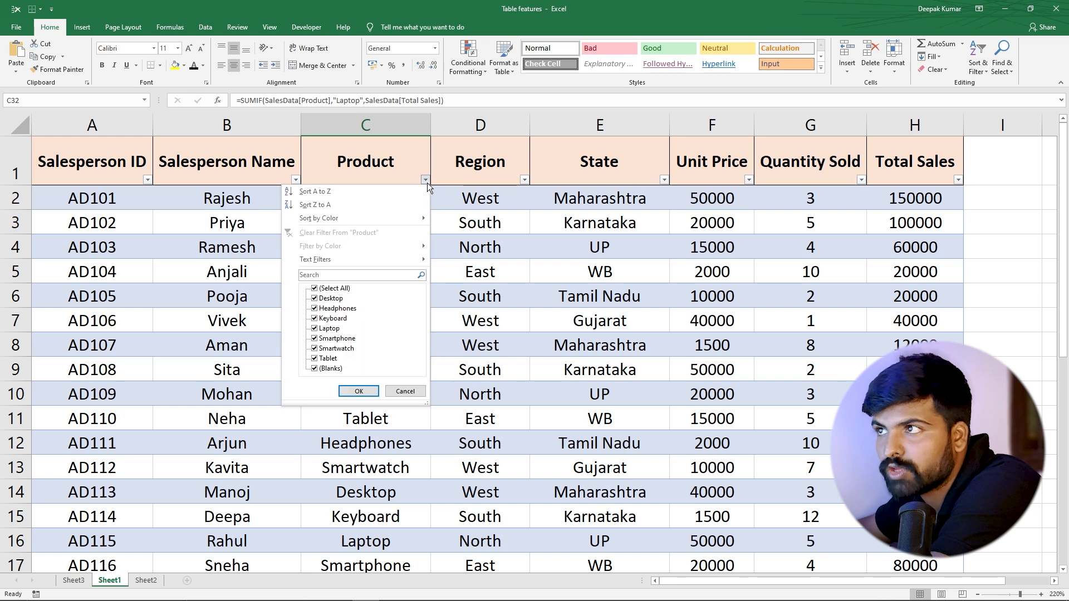
{"action": "left_click", "coordinate": [327, 289]}
{"action": "left_click", "coordinate": [328, 328]}
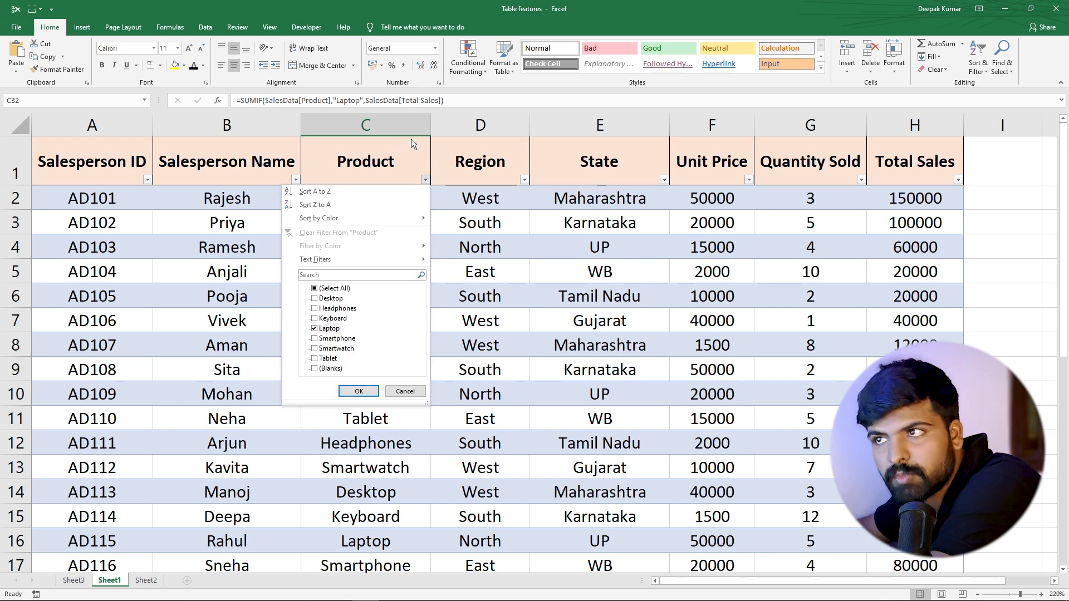
{"action": "left_click", "coordinate": [358, 392]}
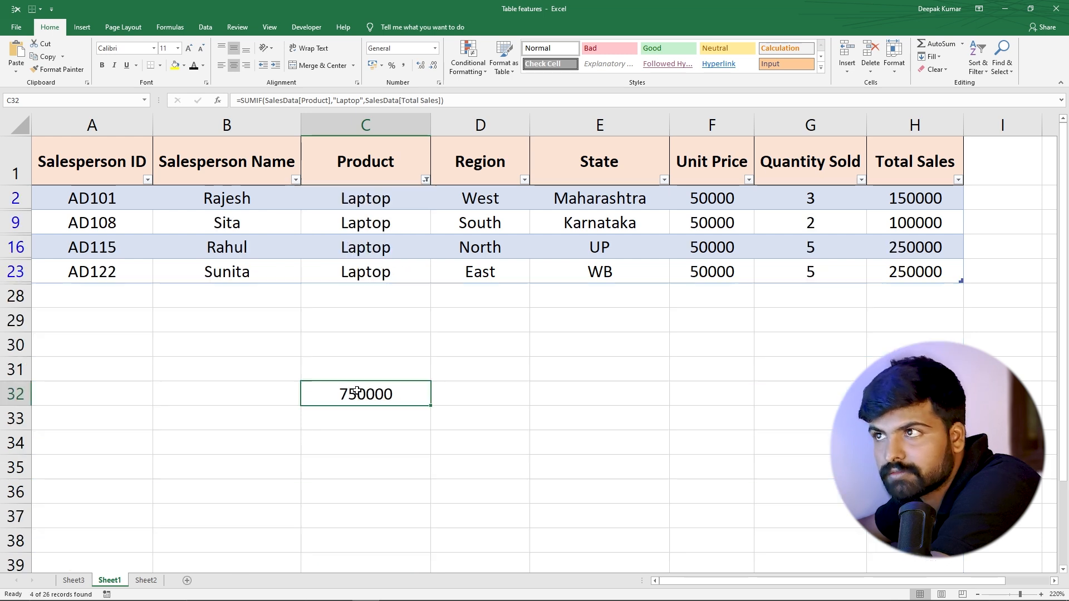
Compare the sum of the filtered Laptop rows' Total Sales values with the SUMIF result in C32.
{"action": "left_click_drag", "start_coordinate": [375, 200], "coordinate": [368, 272]}
{"action": "left_click", "coordinate": [901, 201]}
{"action": "left_click_drag", "start_coordinate": [901, 201], "coordinate": [905, 268]}
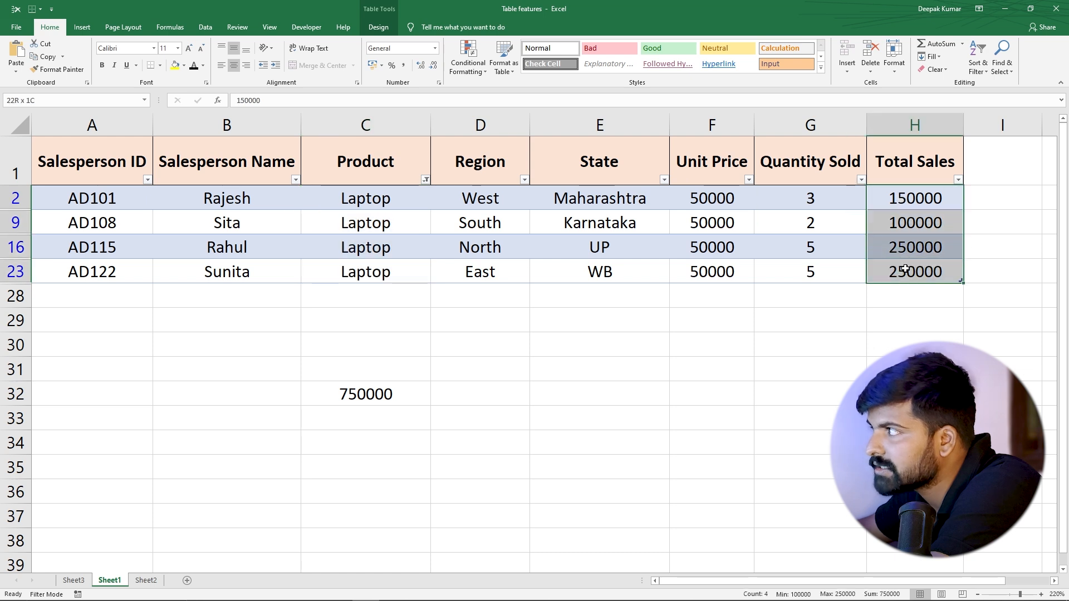
{"action": "left_click", "coordinate": [907, 272]}
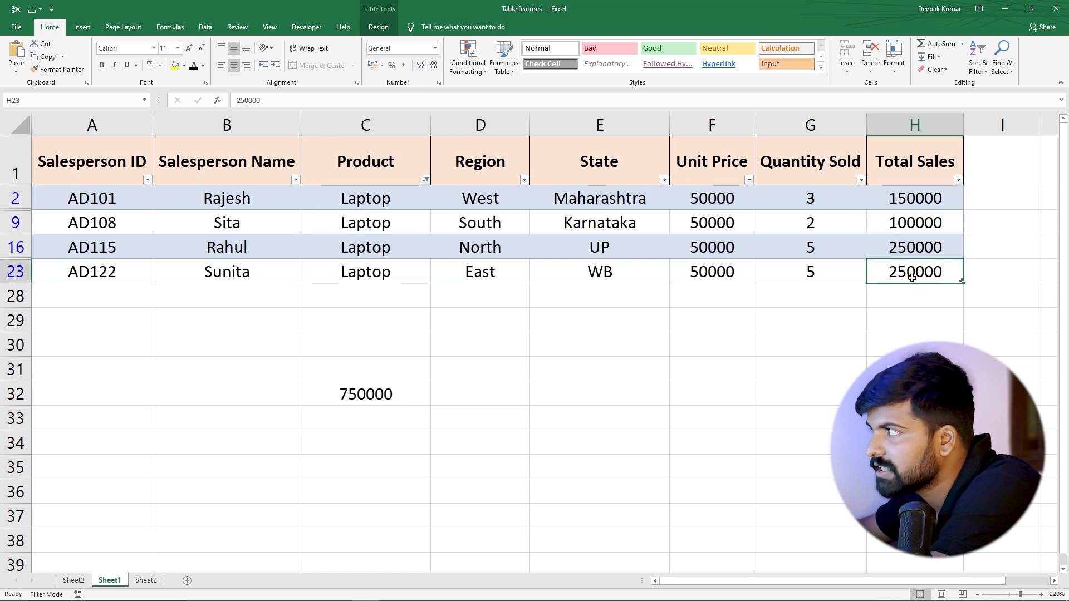
{"action": "left_click", "coordinate": [903, 246]}
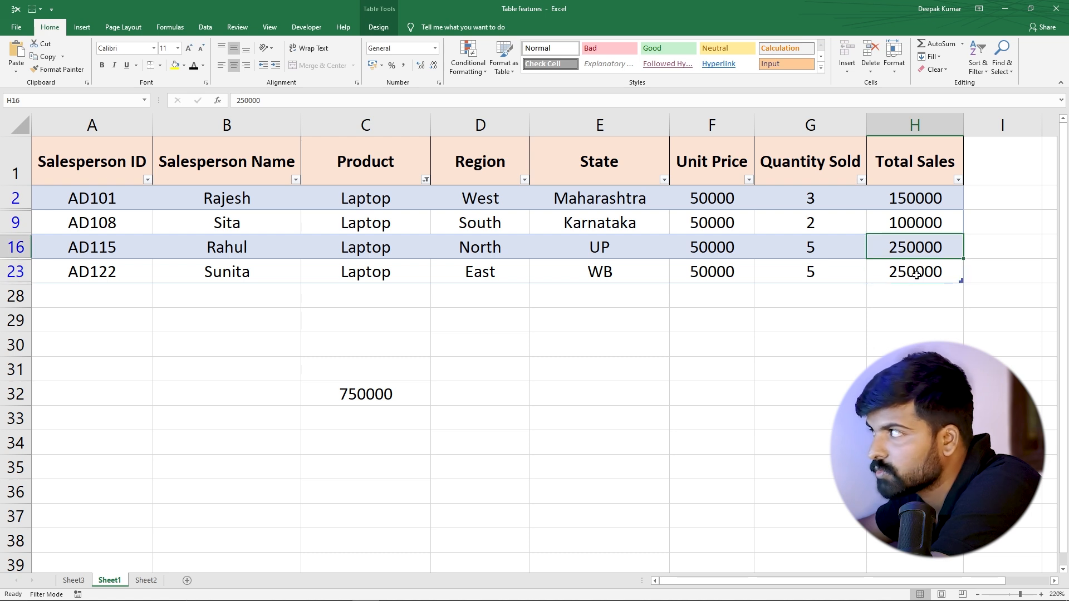
{"action": "left_click", "coordinate": [889, 218]}
{"action": "left_click", "coordinate": [889, 196]}
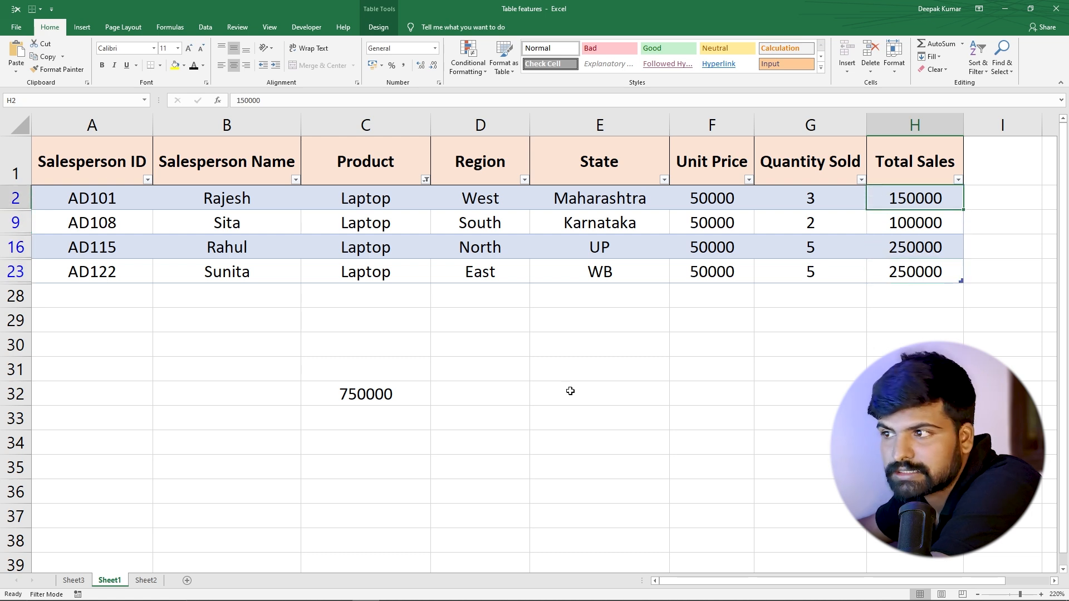
{"action": "left_click", "coordinate": [364, 402]}
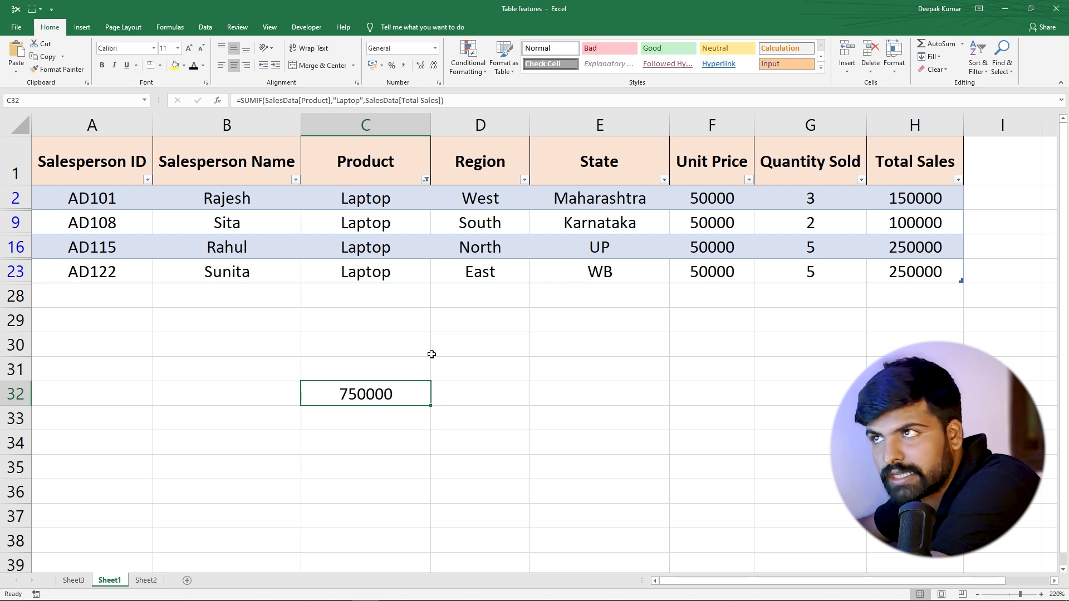
Remove the Laptop filter from the Product column so all sales rows are shown again.
{"action": "left_click", "coordinate": [425, 180]}
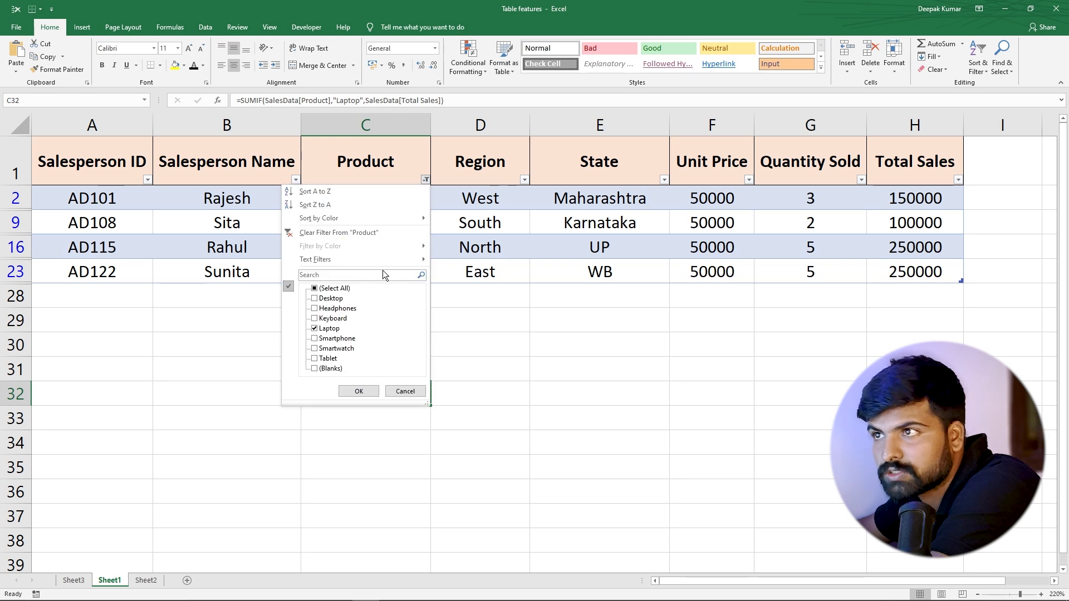
{"action": "left_click", "coordinate": [368, 391]}
{"action": "scroll", "coordinate": [479, 430], "scroll_direction": "down", "scroll_amount": 4}
{"action": "scroll", "coordinate": [479, 429], "scroll_direction": "down", "scroll_amount": 2}
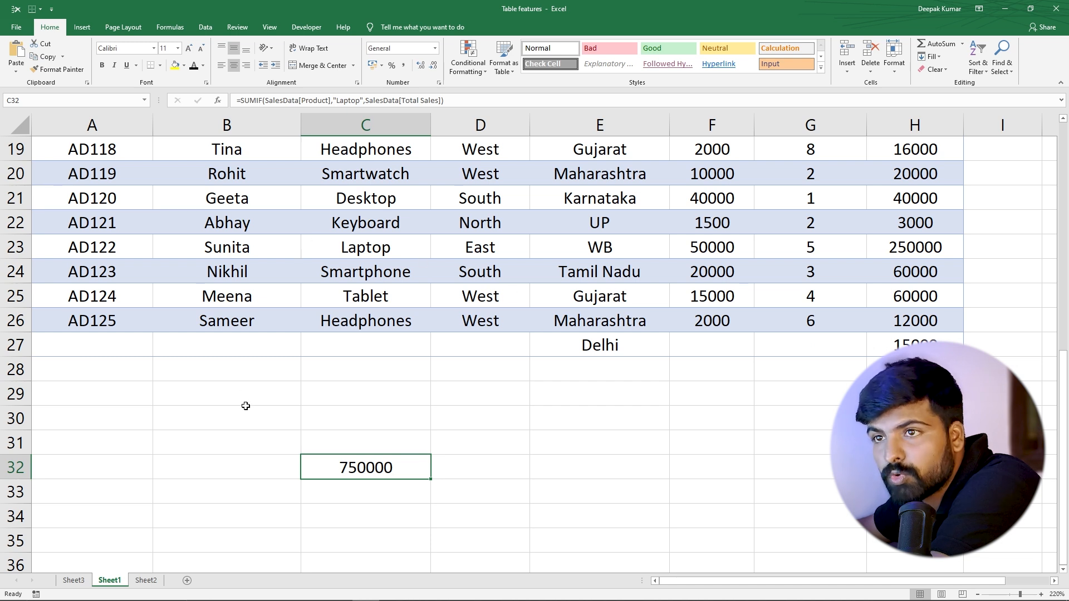
Add a new record in row 28 directly below the table, with Product laptop and Total Sales 50000.
{"action": "left_click", "coordinate": [366, 368]}
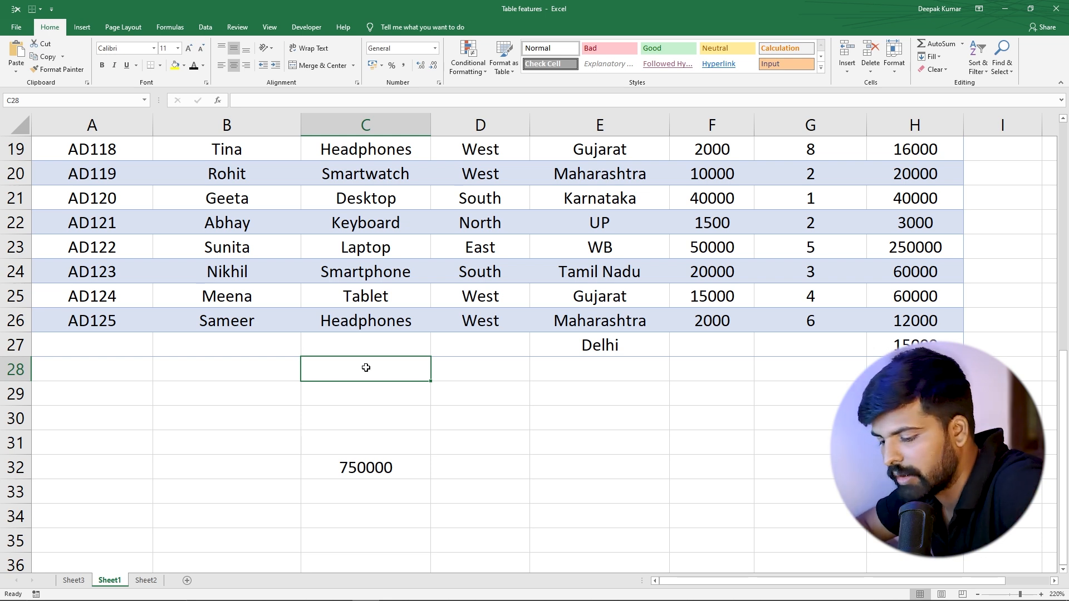
{"action": "type", "text": "laptop"}
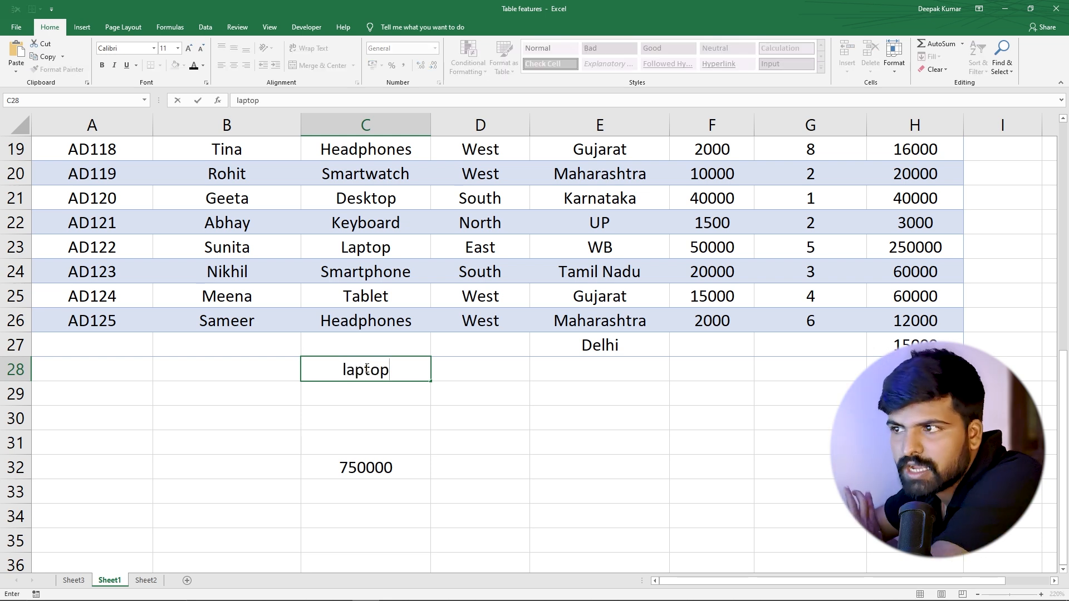
{"action": "key", "text": "Return"}
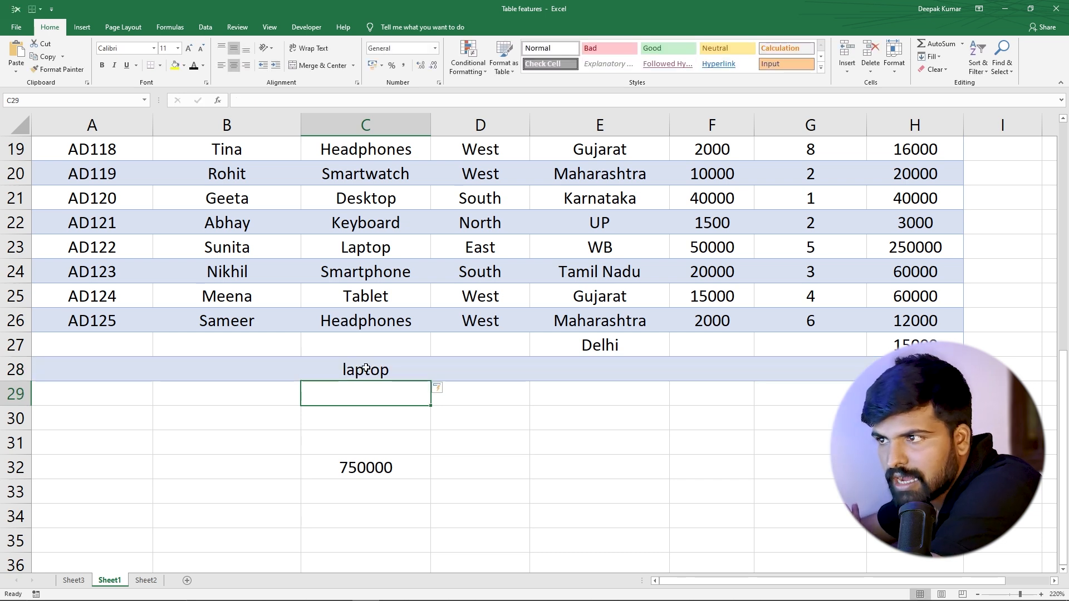
{"action": "left_click", "coordinate": [915, 370]}
{"action": "type", "text": "50000"}
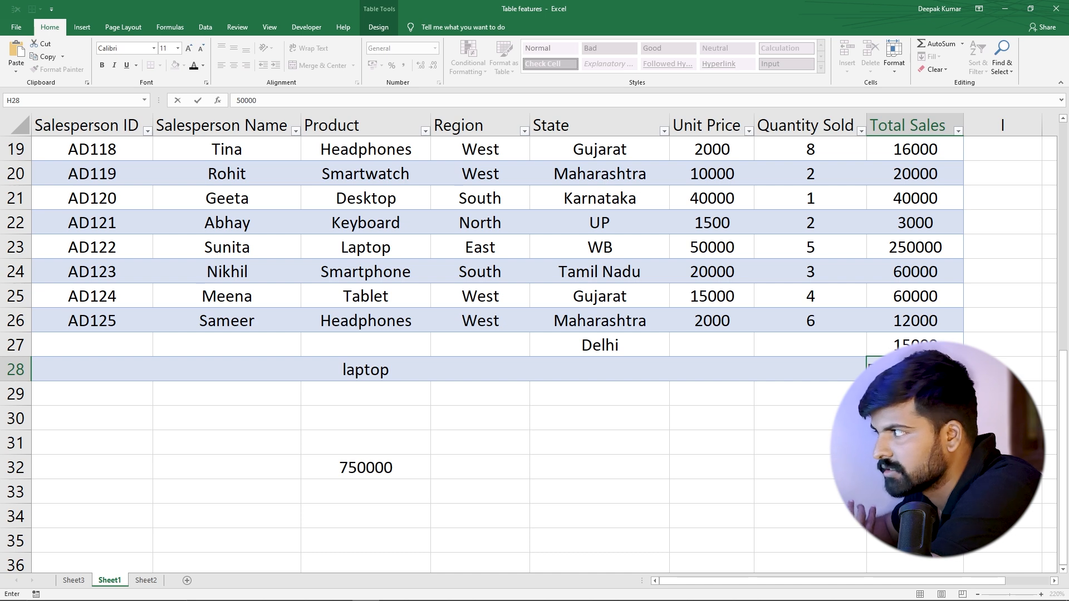
{"action": "key", "text": "Return"}
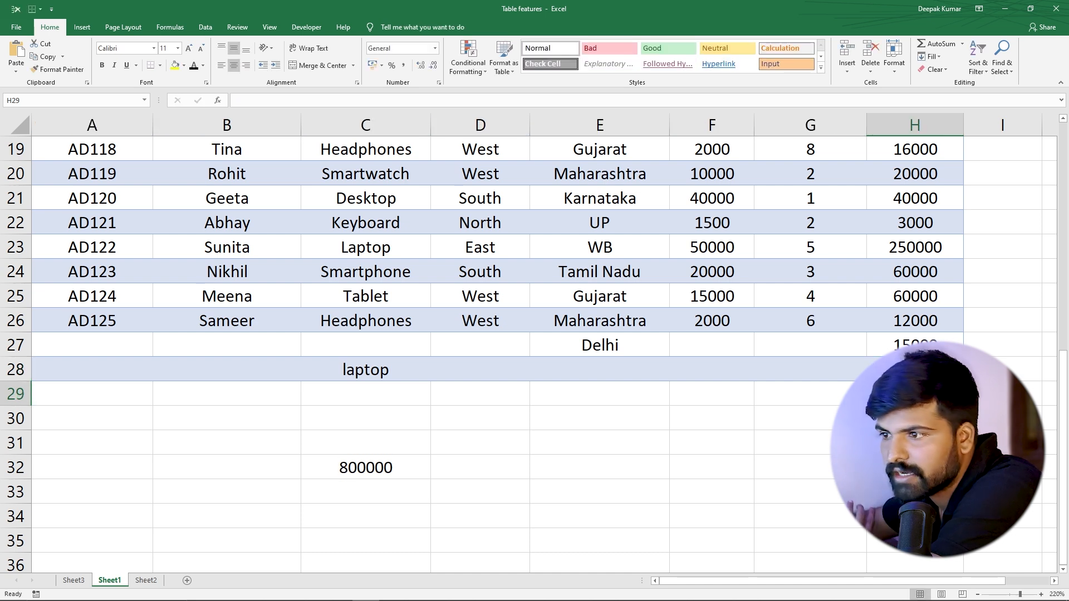
Delete the SUMIF formula from cell C32 and look over the Sheet1 sales table.
{"action": "left_click", "coordinate": [360, 468]}
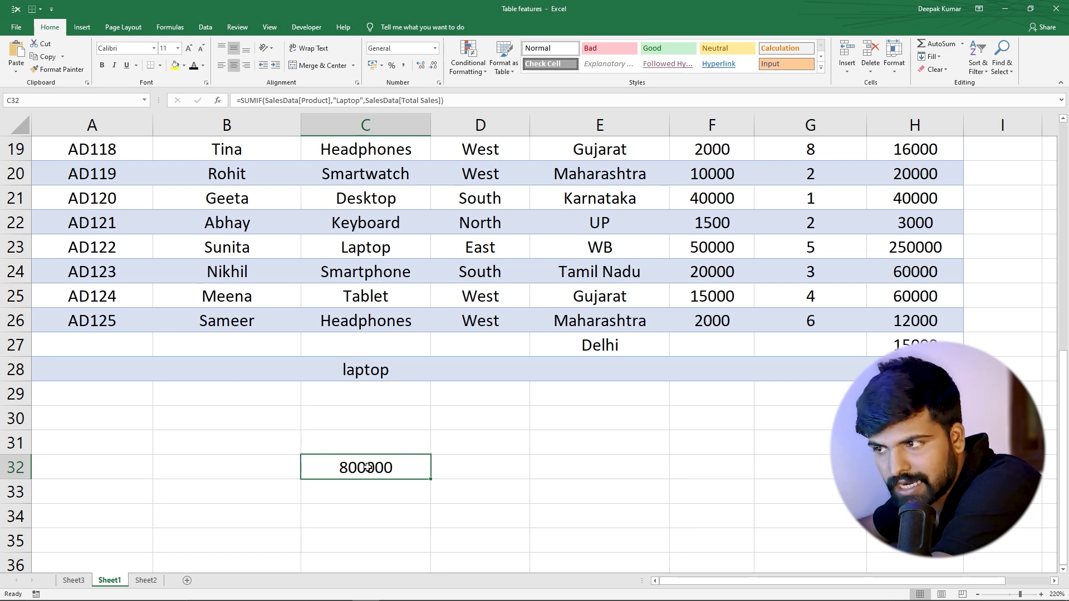
{"action": "key", "text": "Delete"}
{"action": "scroll", "coordinate": [353, 367], "scroll_direction": "up", "scroll_amount": 6}
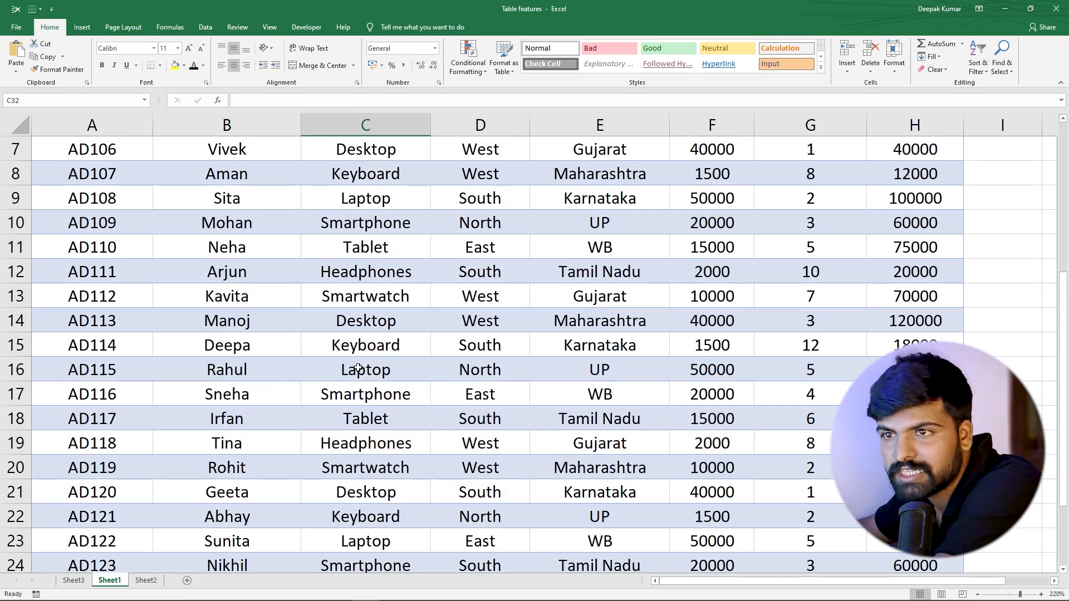
{"action": "scroll", "coordinate": [876, 246], "scroll_direction": "down", "scroll_amount": 6}
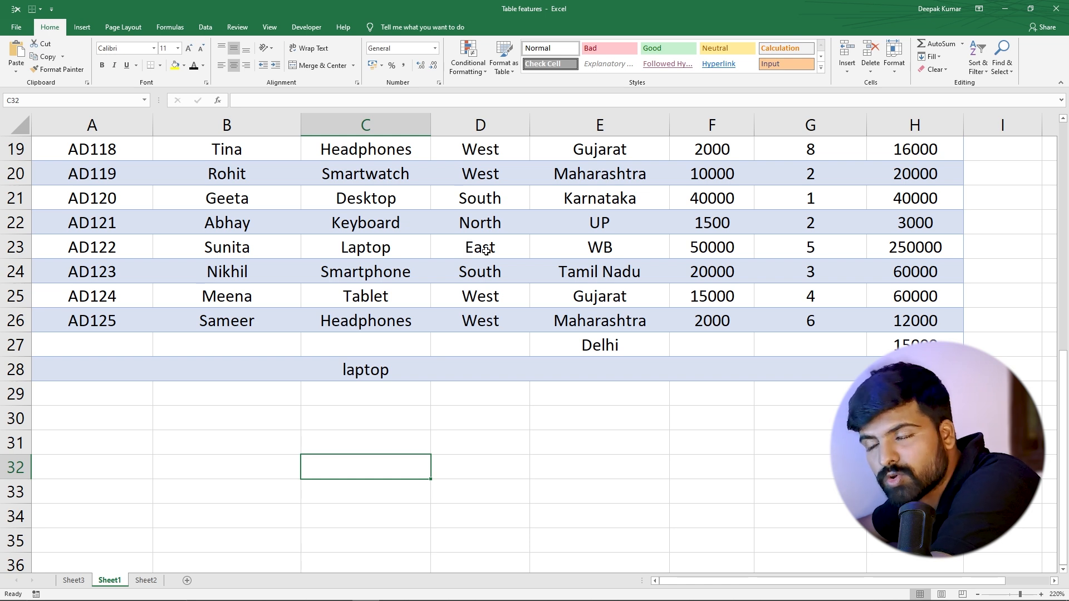
Add a Total Row to the SalesData table and check it below the last record.
{"action": "left_click", "coordinate": [462, 225]}
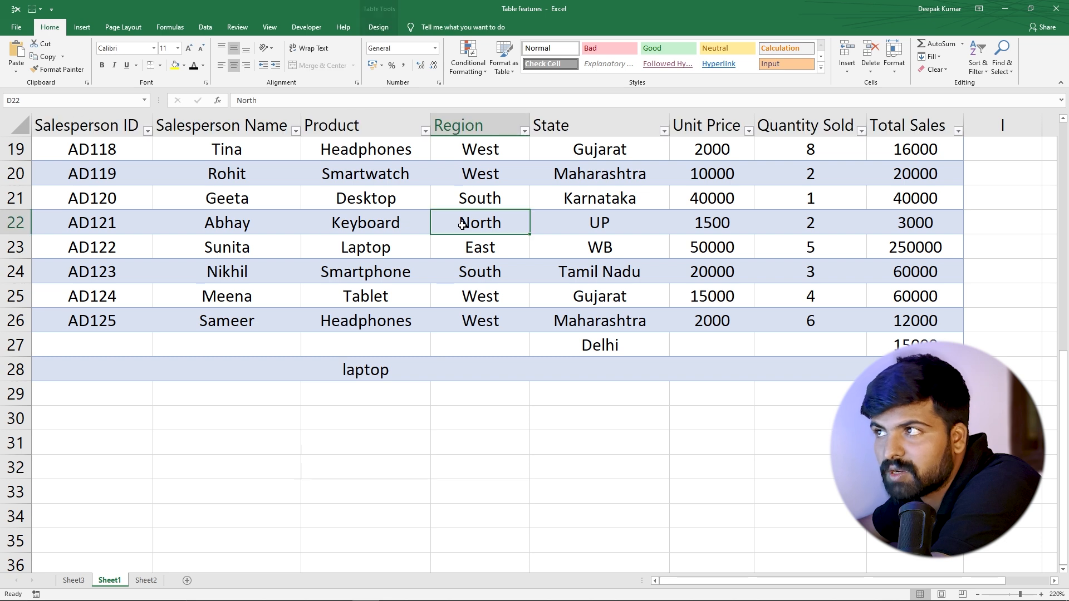
{"action": "left_click", "coordinate": [376, 27]}
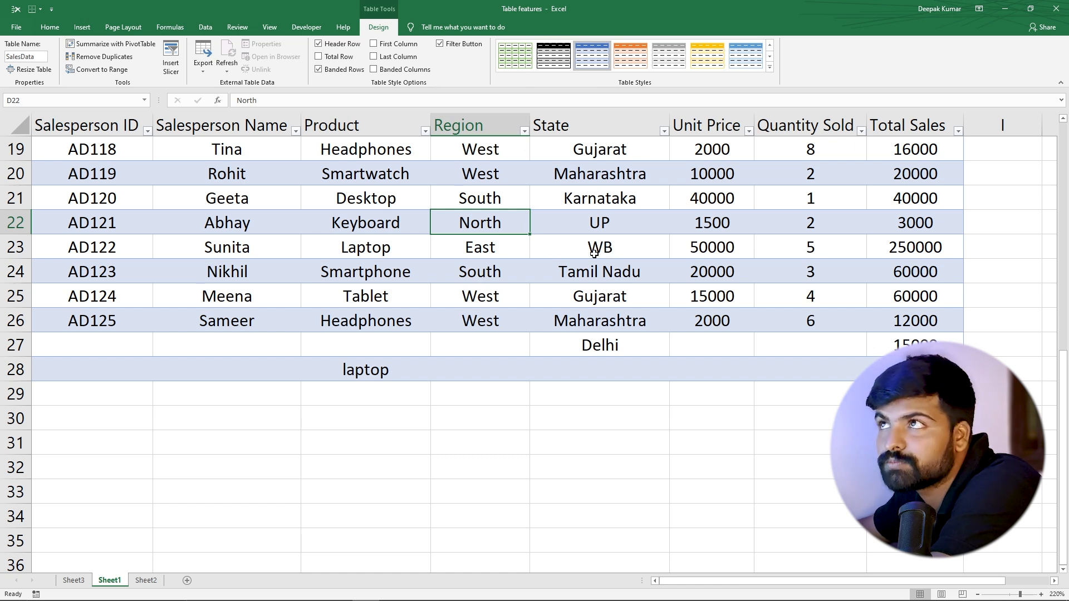
{"action": "left_click", "coordinate": [318, 57]}
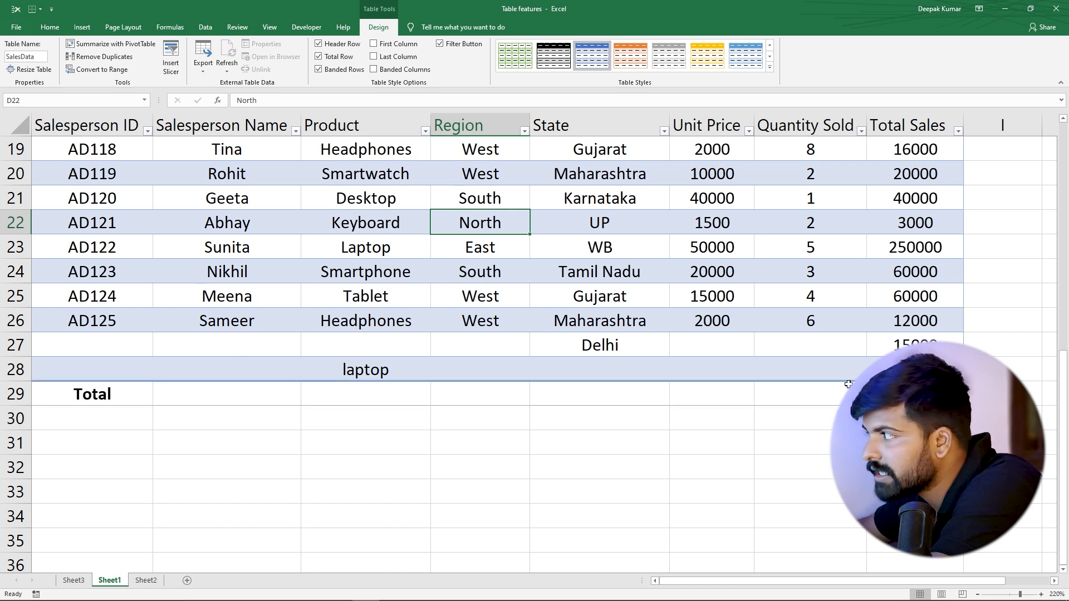
{"action": "scroll", "coordinate": [840, 293], "scroll_direction": "up", "scroll_amount": 6}
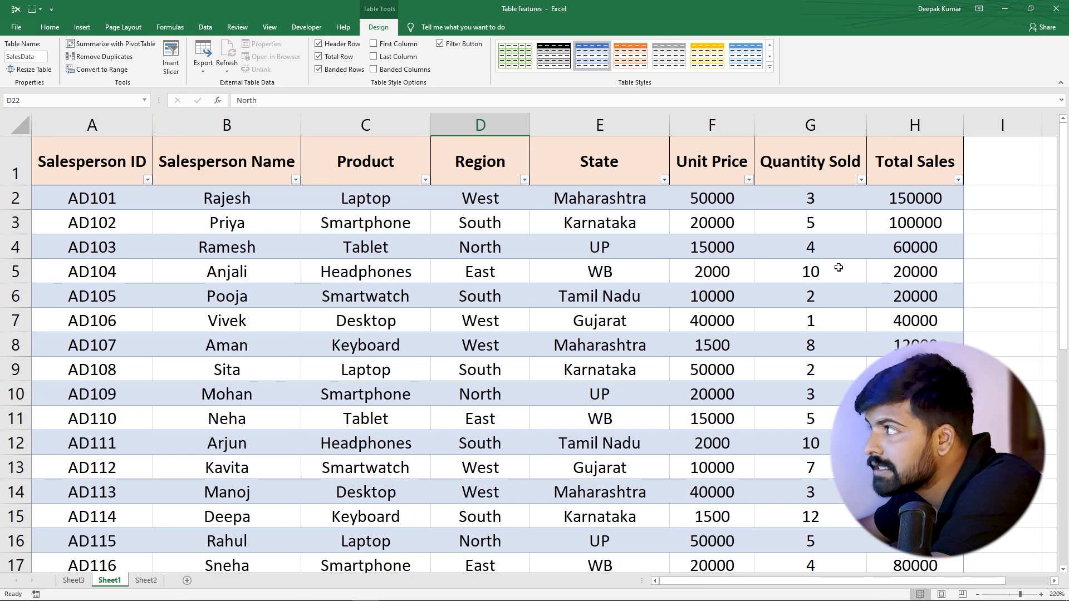
{"action": "scroll", "coordinate": [917, 209], "scroll_direction": "down", "scroll_amount": 6}
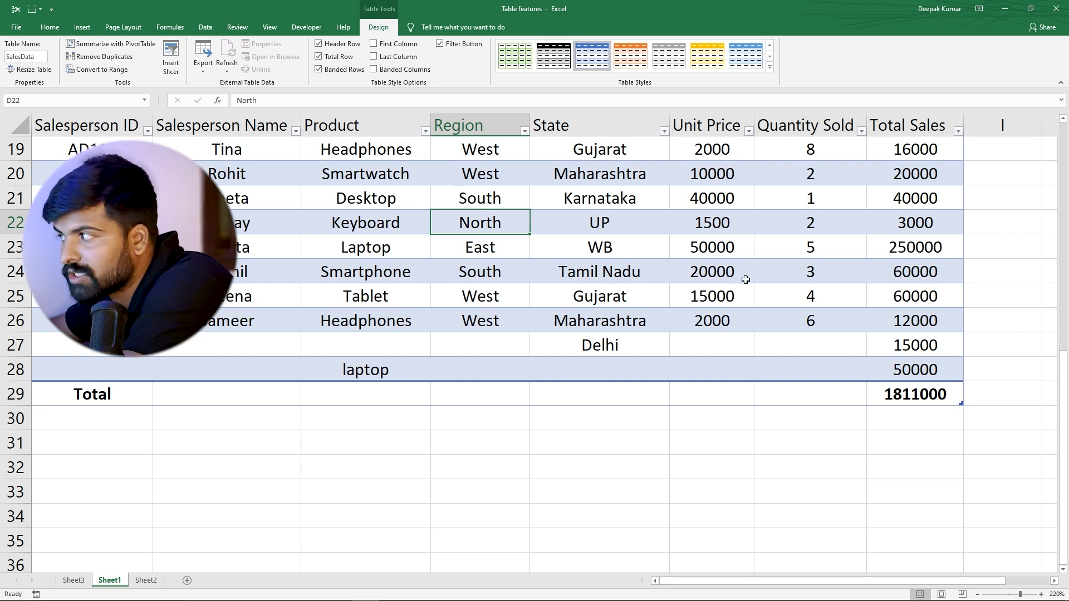
Try Average and Min for the Total Sales cell in the total row, and leave it set to Count.
{"action": "left_click", "coordinate": [910, 394]}
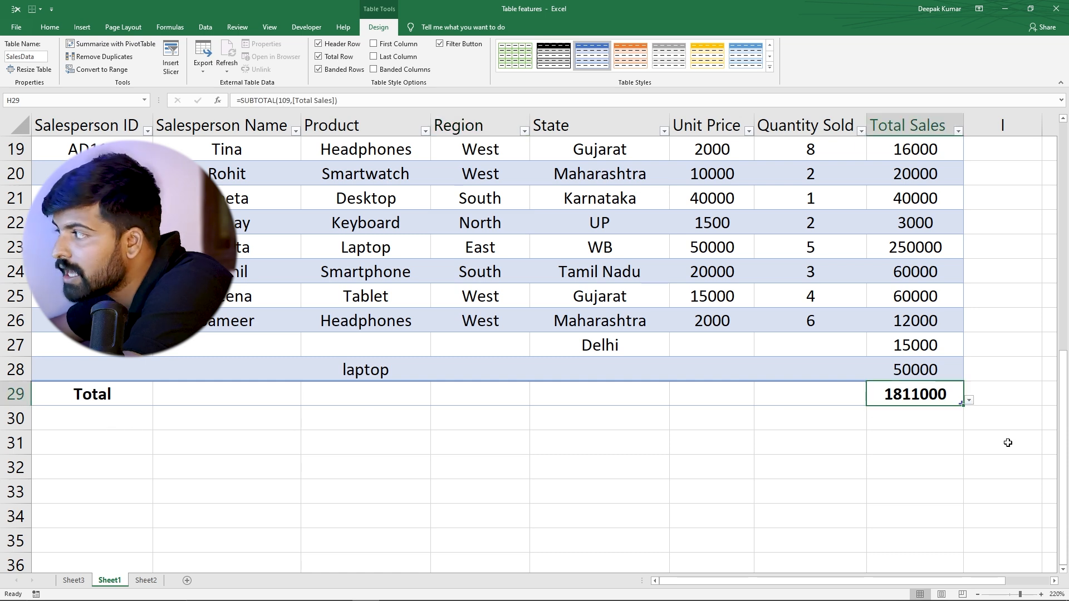
{"action": "left_click", "coordinate": [969, 401]}
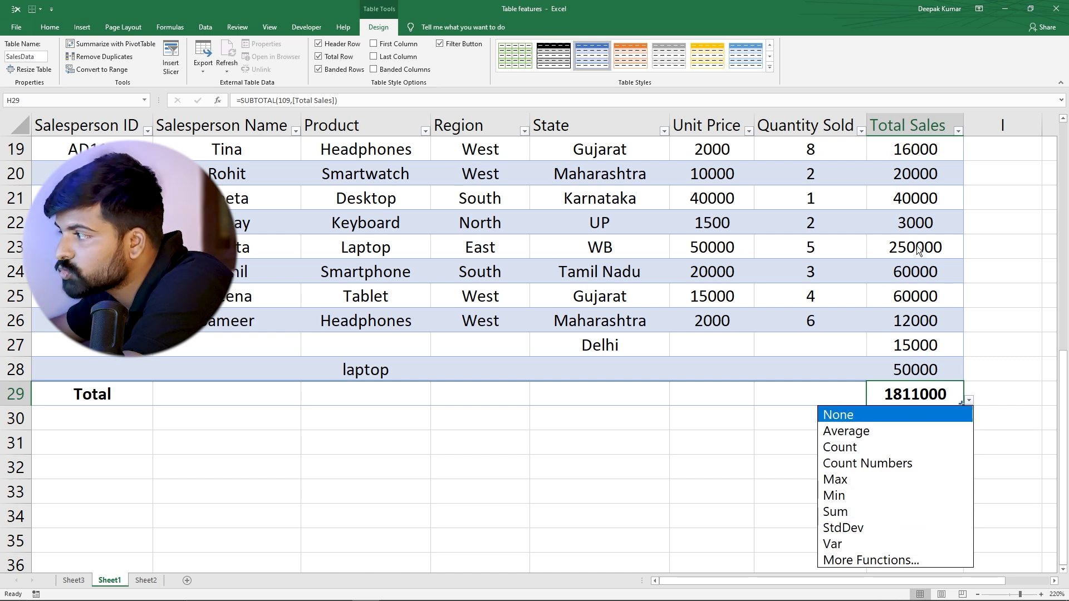
{"action": "left_click", "coordinate": [861, 433]}
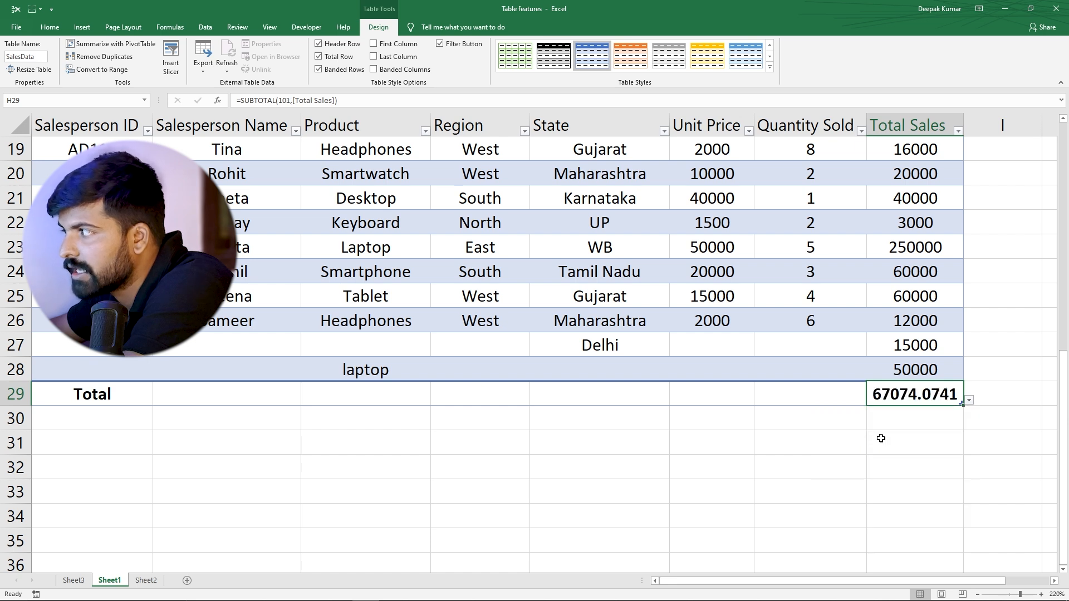
{"action": "left_click", "coordinate": [970, 399]}
{"action": "left_click", "coordinate": [878, 497]}
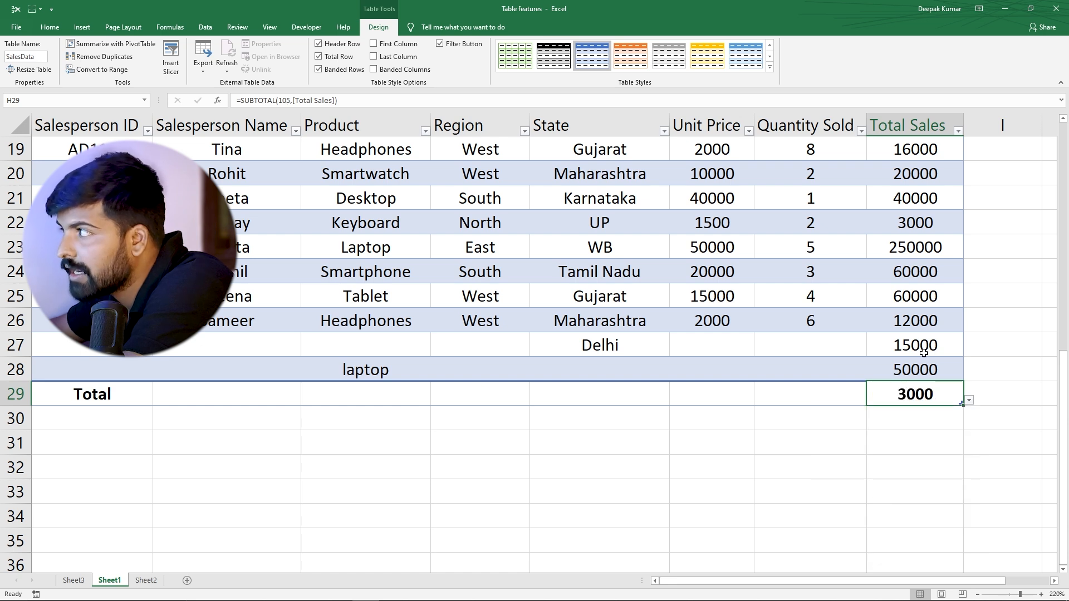
{"action": "left_click", "coordinate": [969, 400]}
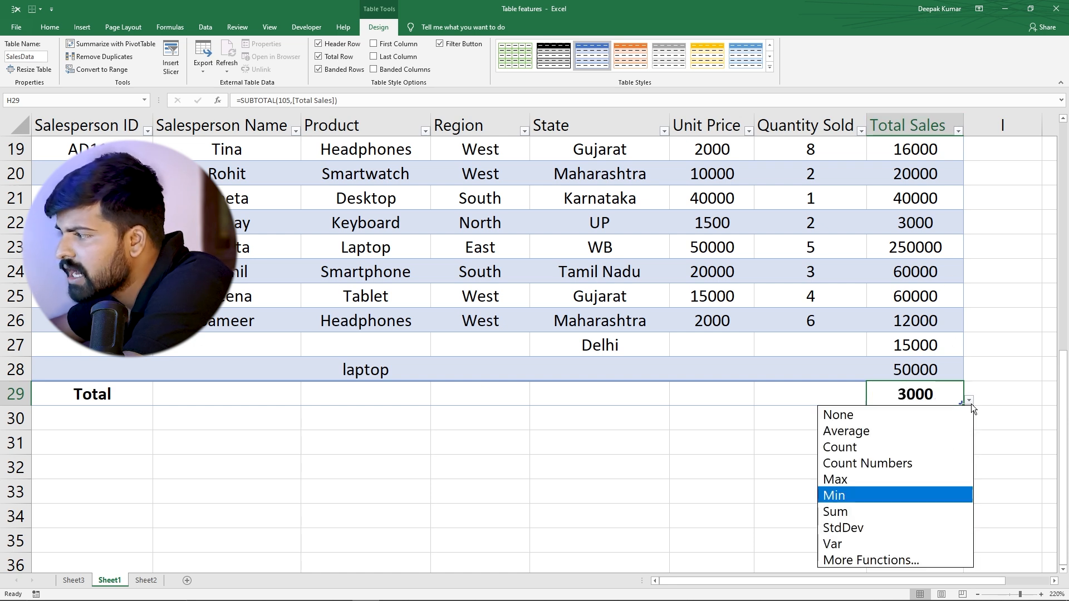
{"action": "left_click", "coordinate": [853, 449]}
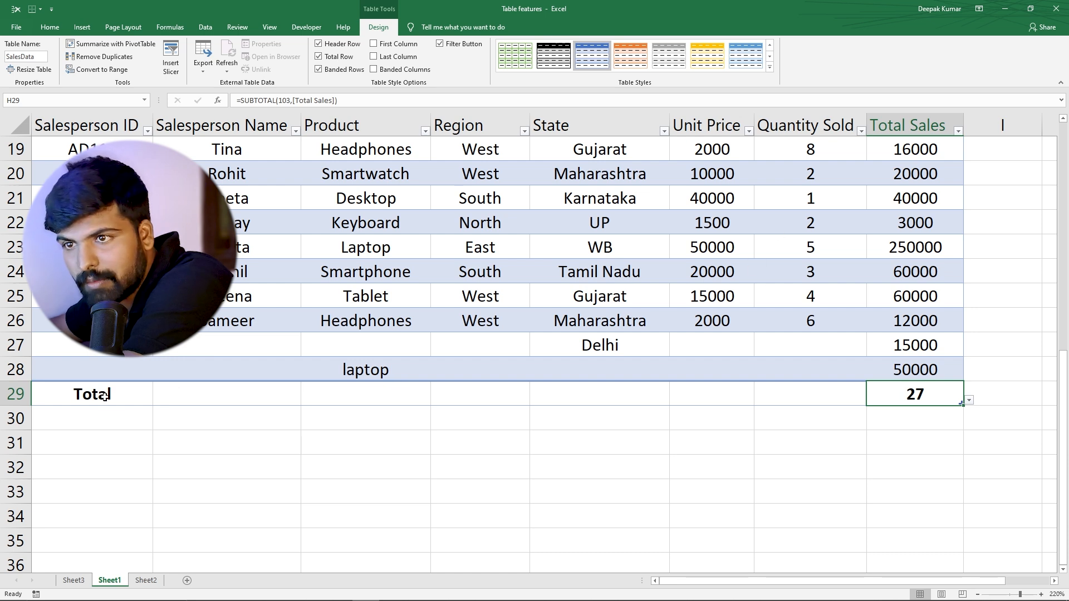
Summarise the Unit Price column in the total row with Max, and switch it to Min.
{"action": "left_click", "coordinate": [704, 395]}
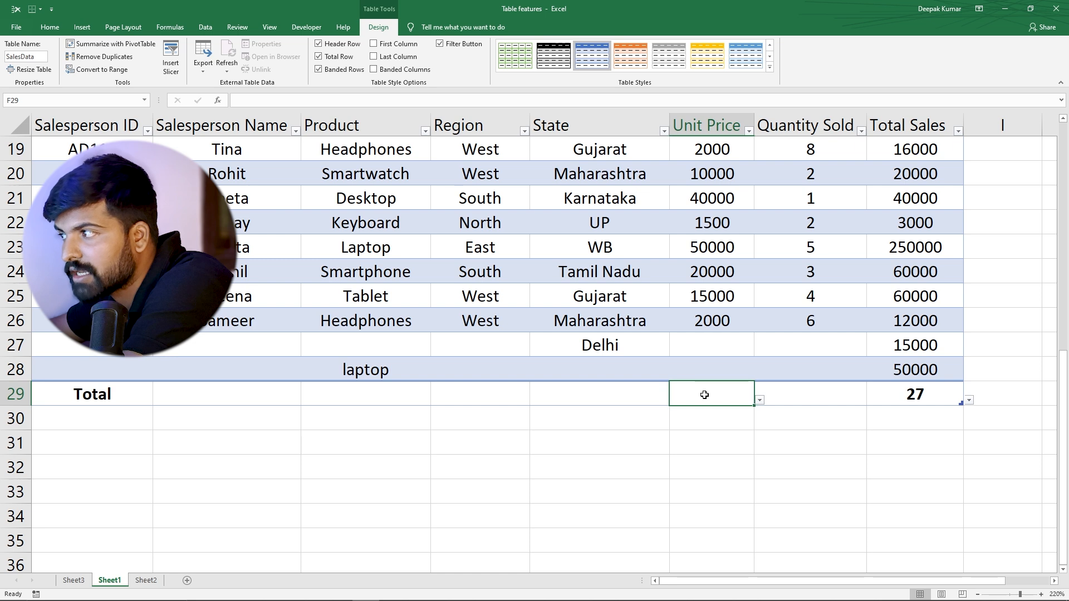
{"action": "left_click", "coordinate": [761, 399]}
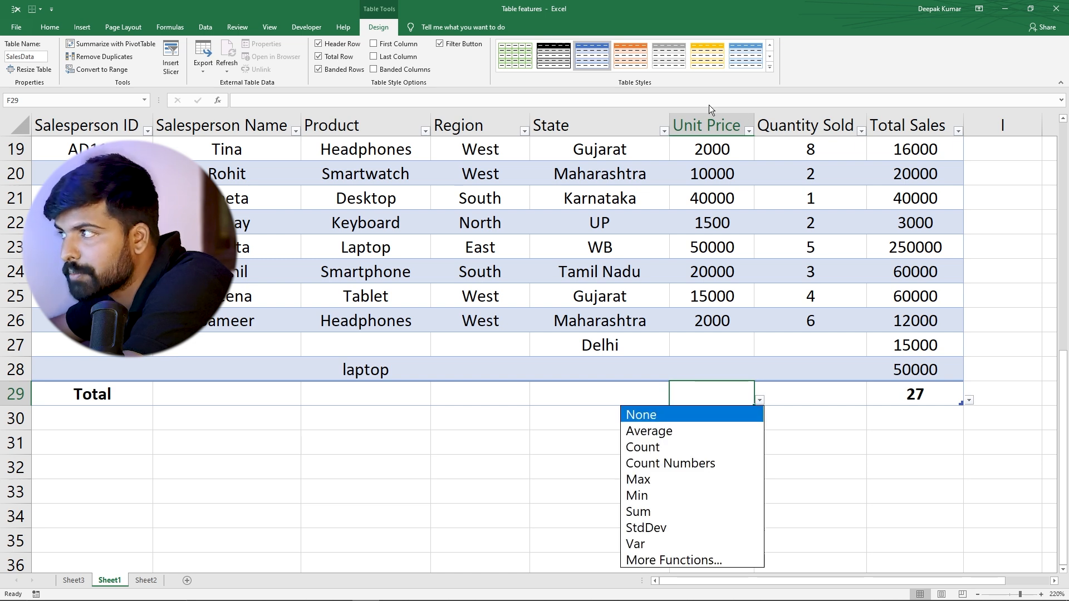
{"action": "left_click", "coordinate": [656, 480]}
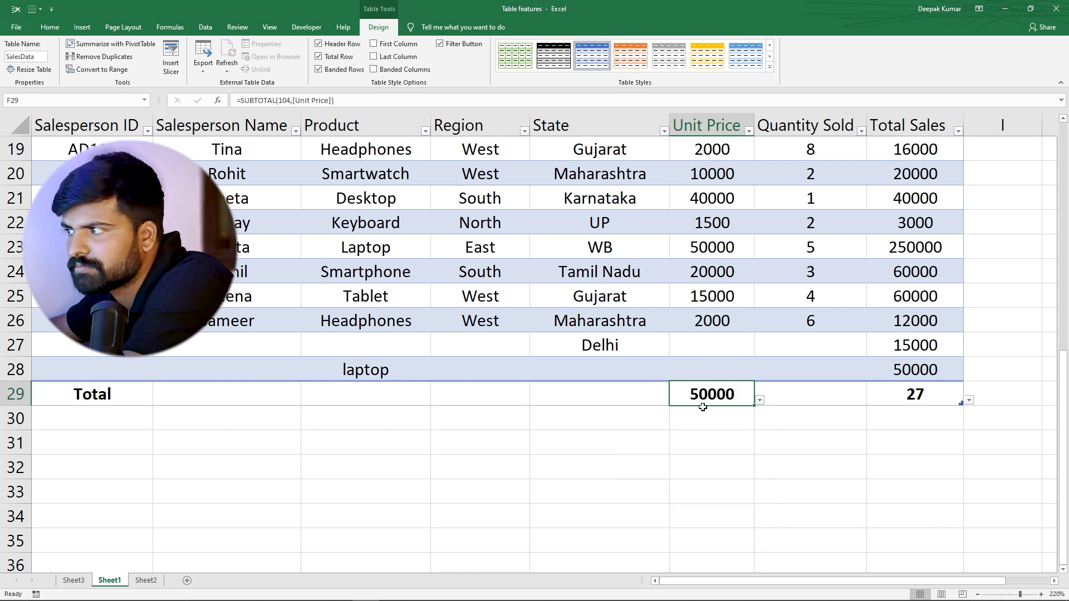
{"action": "left_click", "coordinate": [761, 400]}
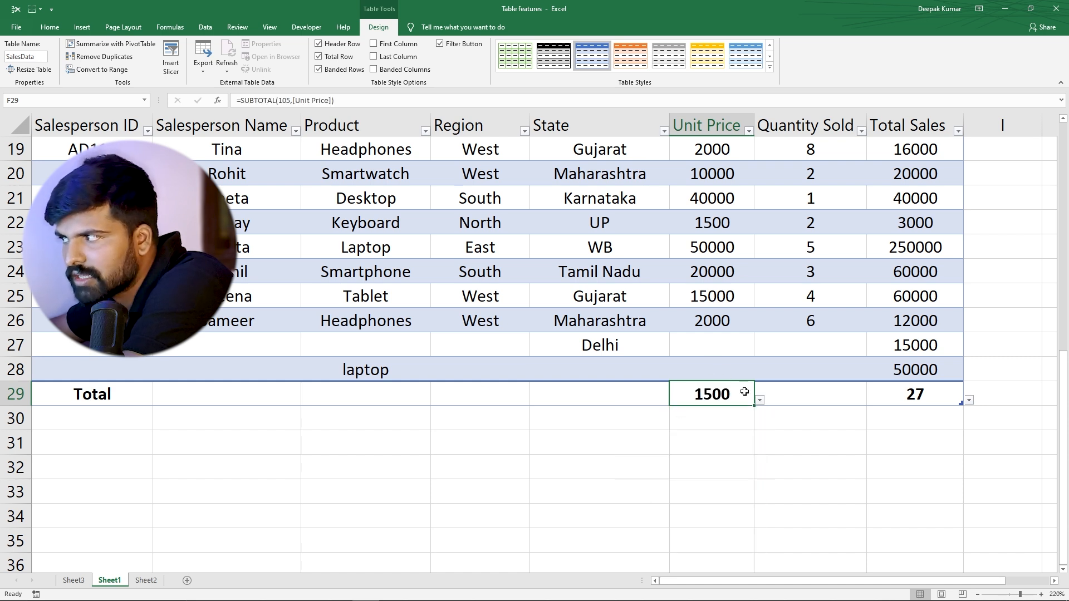
{"action": "left_click", "coordinate": [759, 400]}
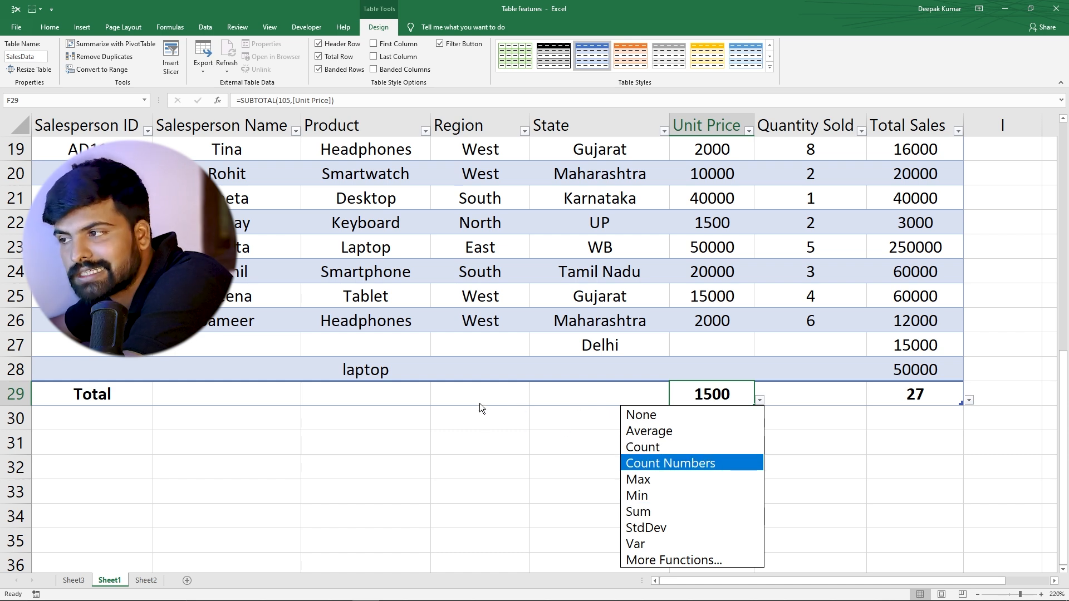
{"action": "key", "text": "Escape"}
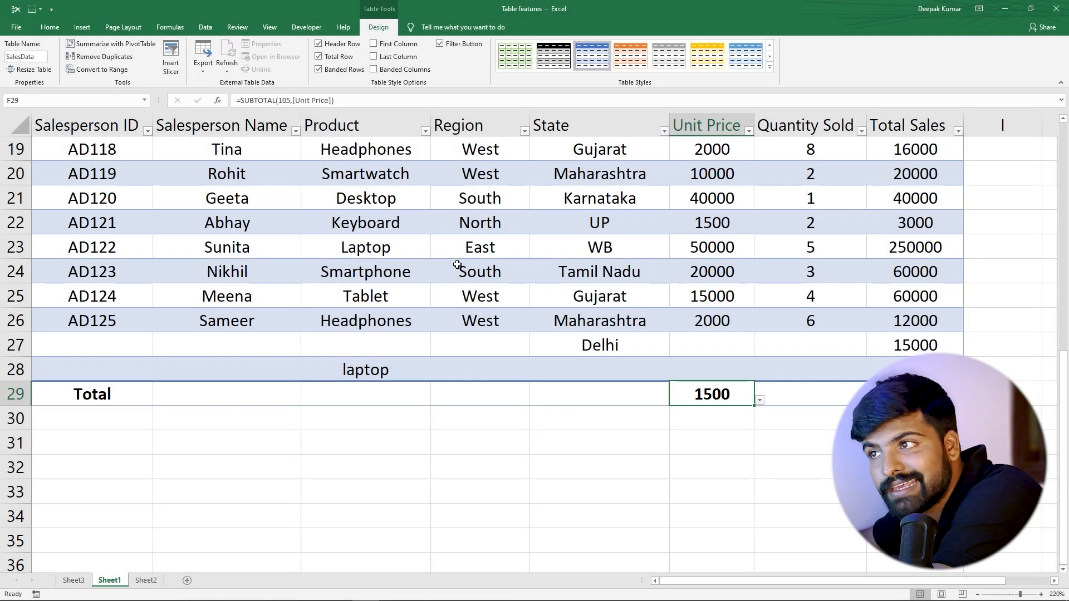
{"action": "scroll", "coordinate": [346, 334], "scroll_direction": "up", "scroll_amount": 6}
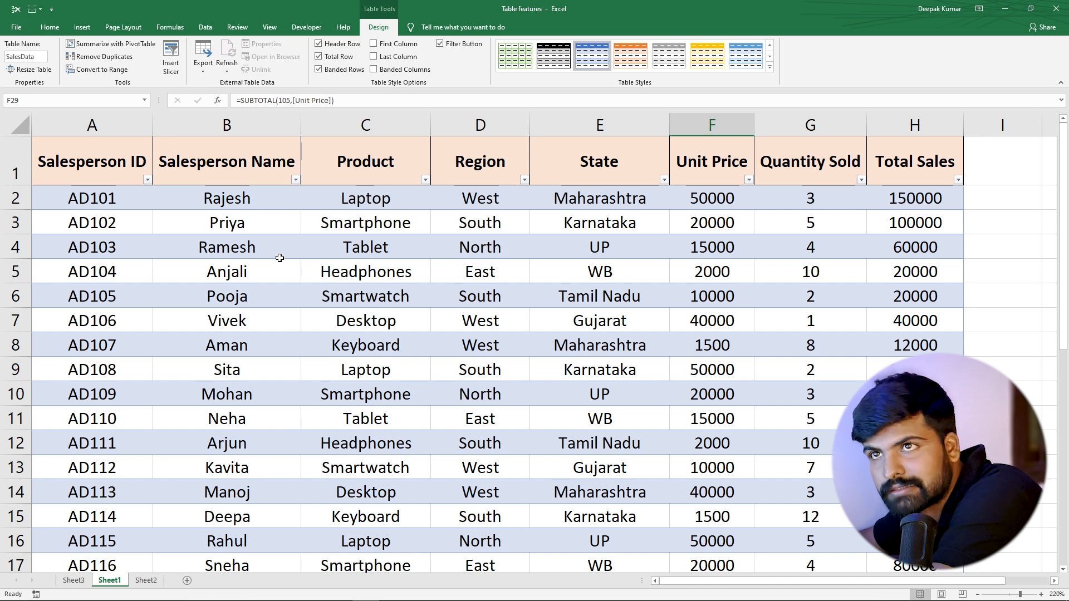
{"action": "left_click_drag", "start_coordinate": [103, 195], "coordinate": [553, 420]}
{"action": "left_click", "coordinate": [280, 364]}
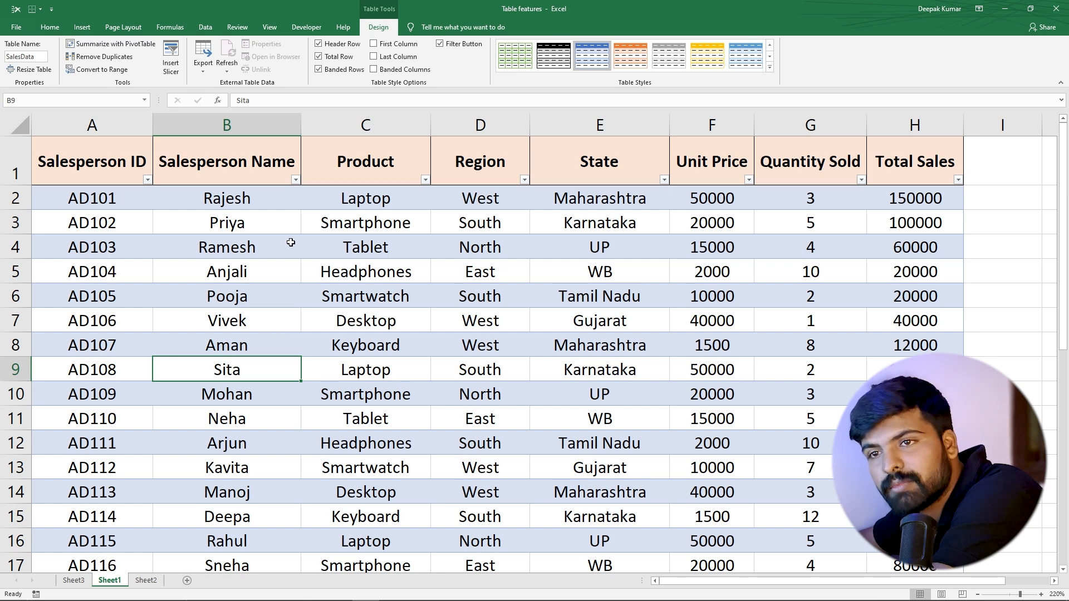
{"action": "left_click_drag", "start_coordinate": [104, 201], "coordinate": [501, 421]}
{"action": "left_click", "coordinate": [345, 444]}
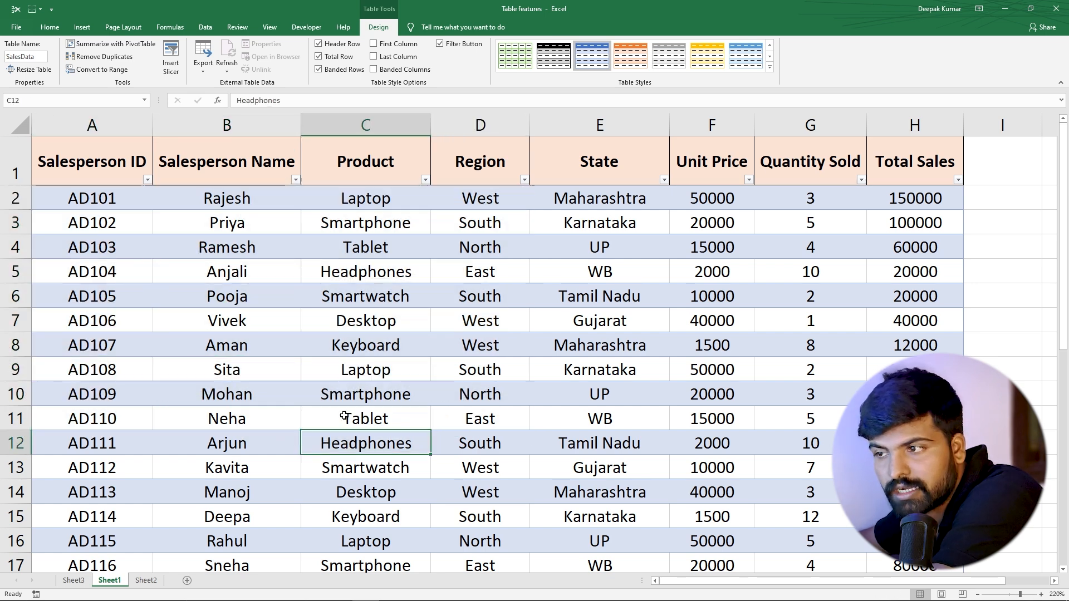
Apply the green banded Light table style with full gridlines to the sales table.
{"action": "left_click", "coordinate": [585, 337]}
{"action": "left_click", "coordinate": [770, 67]}
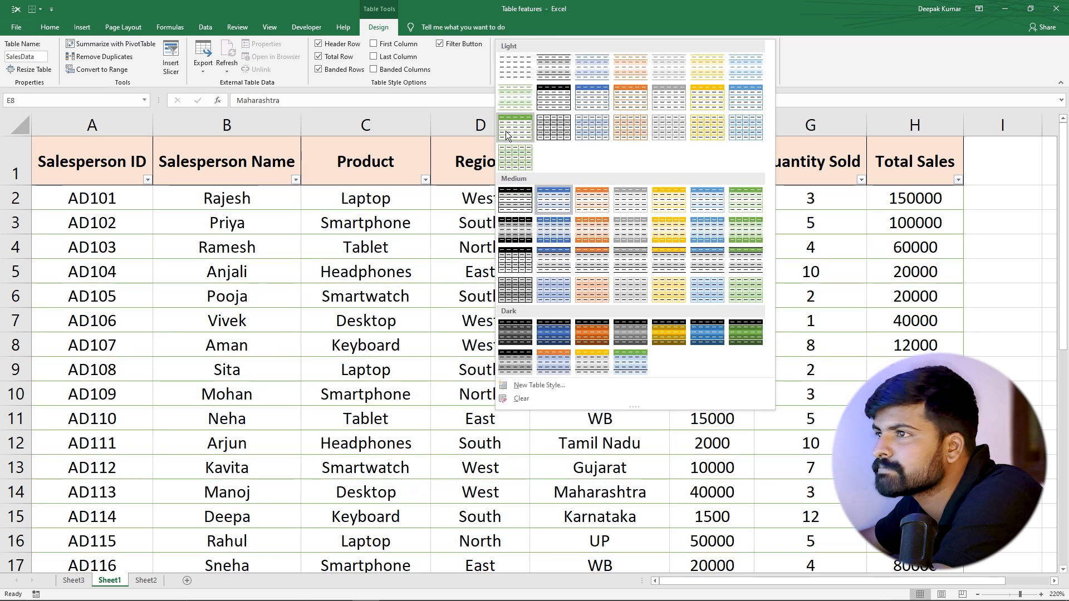
{"action": "left_click", "coordinate": [512, 167]}
{"action": "left_click", "coordinate": [366, 325]}
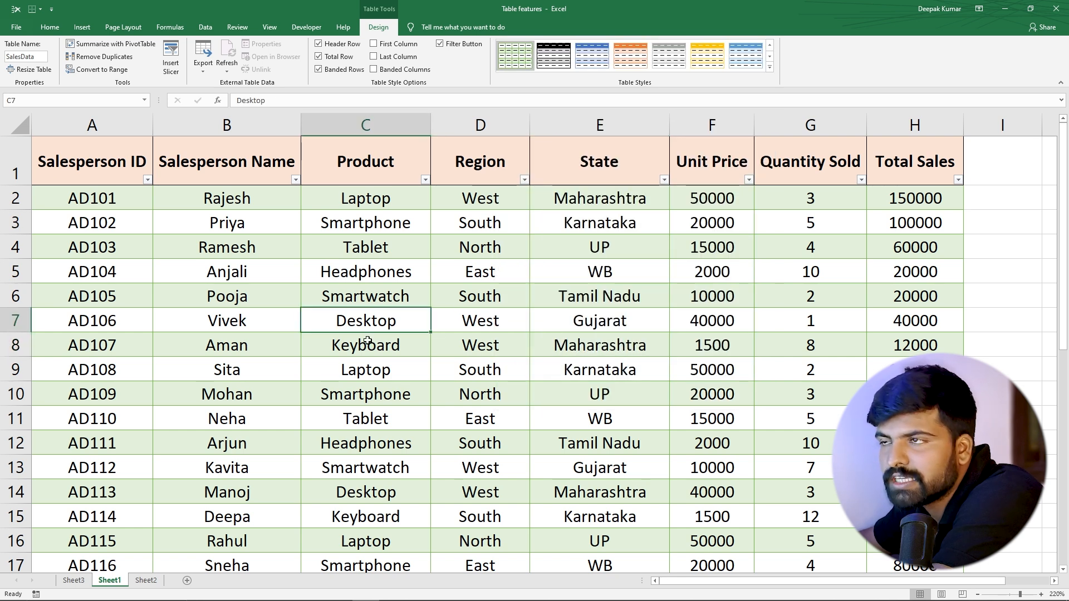
{"action": "scroll", "coordinate": [502, 272], "scroll_direction": "down", "scroll_amount": 3}
{"action": "scroll", "coordinate": [496, 300], "scroll_direction": "up", "scroll_amount": 3}
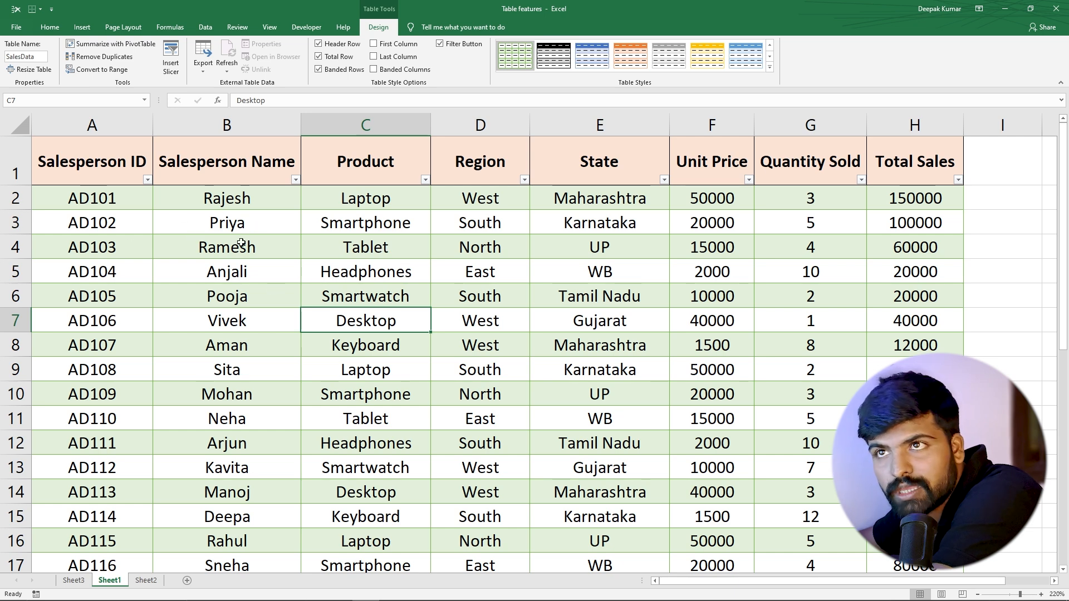
{"action": "left_click_drag", "start_coordinate": [92, 201], "coordinate": [515, 444]}
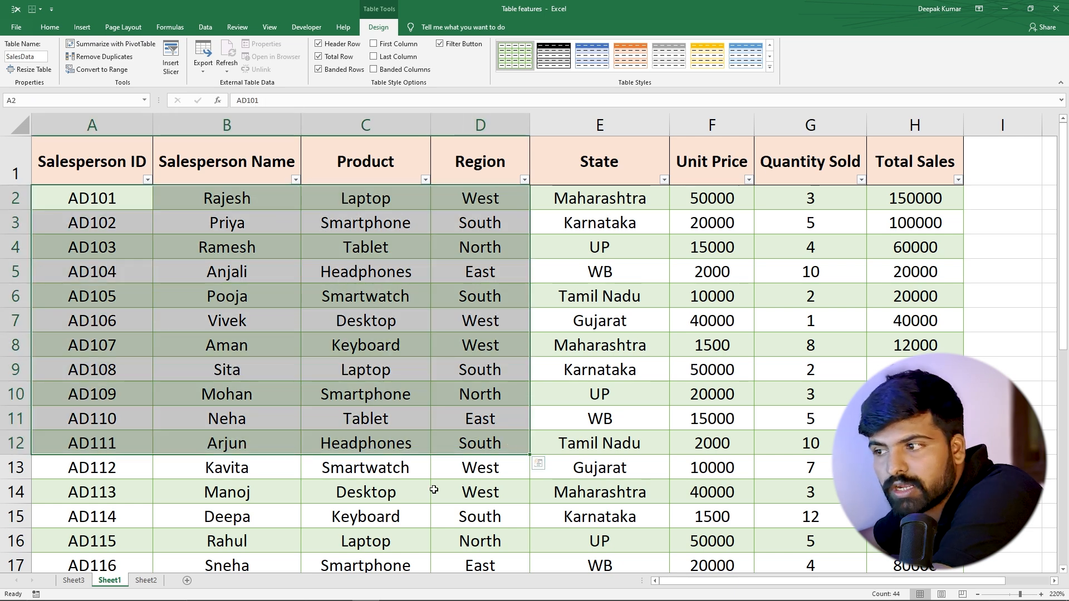
{"action": "left_click", "coordinate": [433, 490]}
{"action": "scroll", "coordinate": [501, 301], "scroll_direction": "down", "scroll_amount": 6}
{"action": "scroll", "coordinate": [422, 336], "scroll_direction": "up", "scroll_amount": 6}
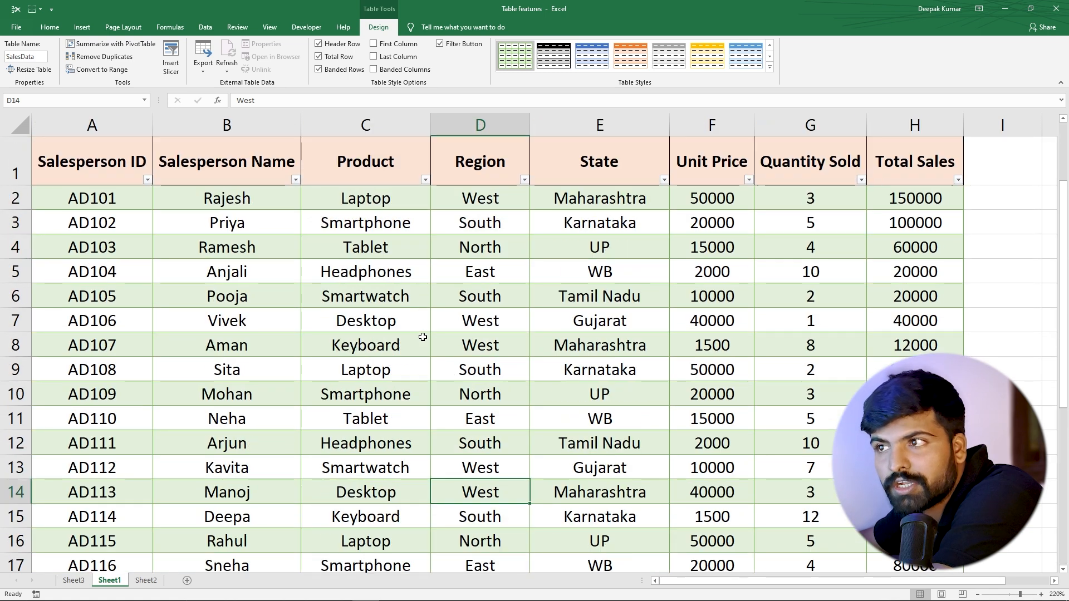
Convert the SalesData table to a normal range and confirm the conversion.
{"action": "left_click", "coordinate": [382, 261]}
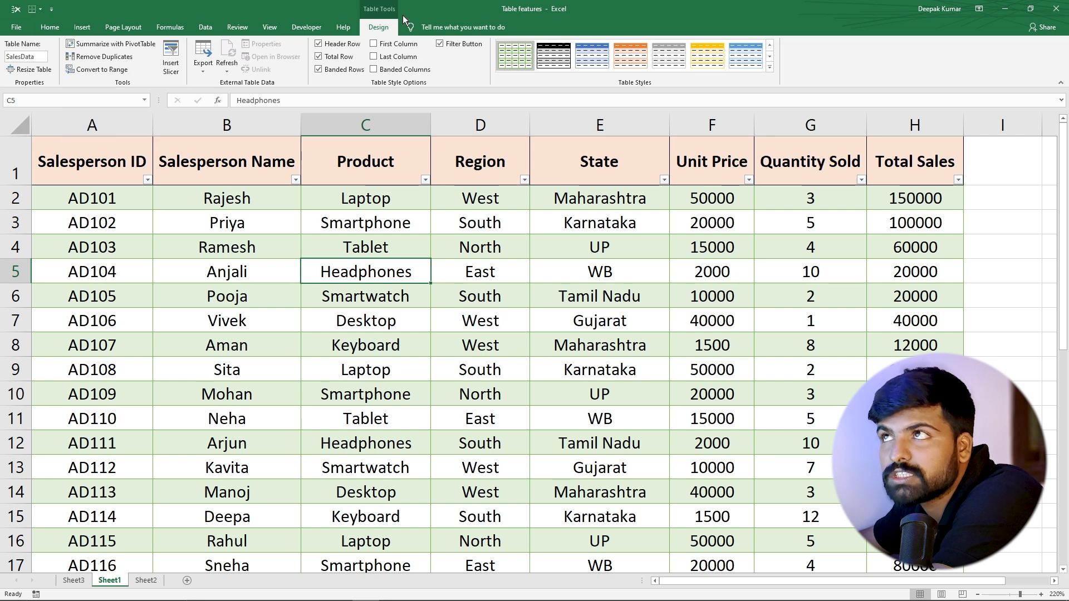
{"action": "left_click", "coordinate": [136, 254]}
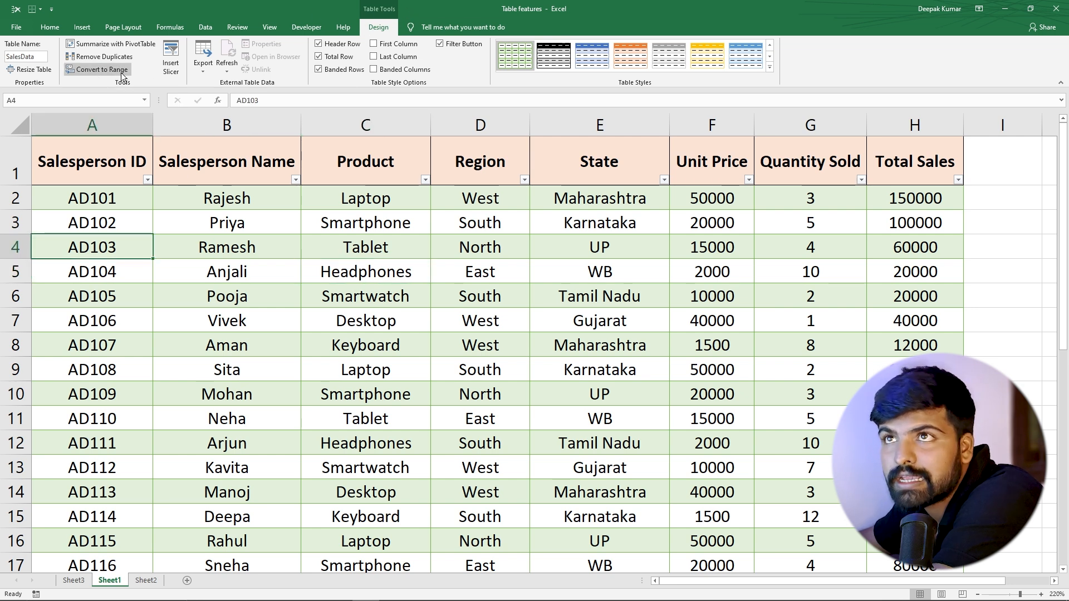
{"action": "left_click", "coordinate": [104, 70]}
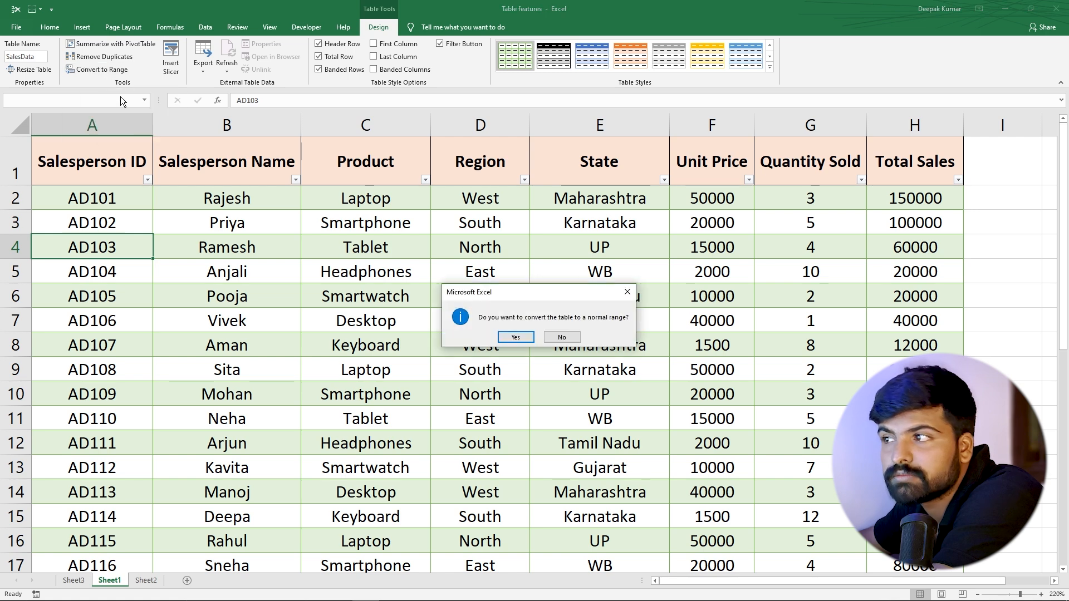
{"action": "left_click", "coordinate": [515, 337]}
{"action": "left_click", "coordinate": [367, 344]}
Examine the converted range on Sheet1, checking its banding, header filters and total row from end to start.
{"action": "scroll", "coordinate": [495, 270], "scroll_direction": "down", "scroll_amount": 1}
{"action": "scroll", "coordinate": [494, 270], "scroll_direction": "down", "scroll_amount": 6}
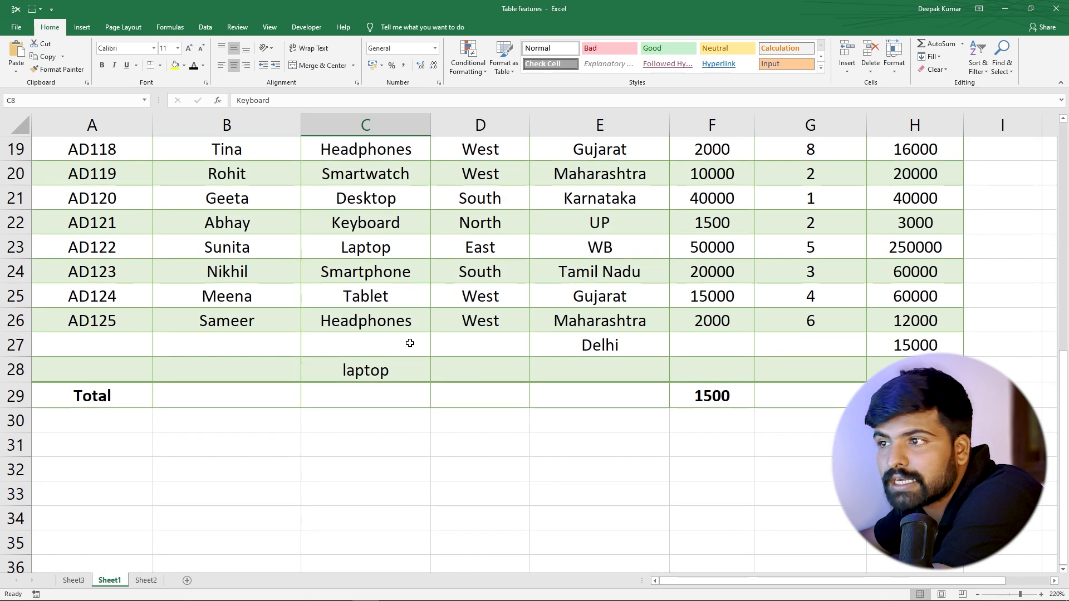
{"action": "left_click", "coordinate": [250, 298]}
{"action": "left_click", "coordinate": [124, 342]}
{"action": "left_click", "coordinate": [130, 287]}
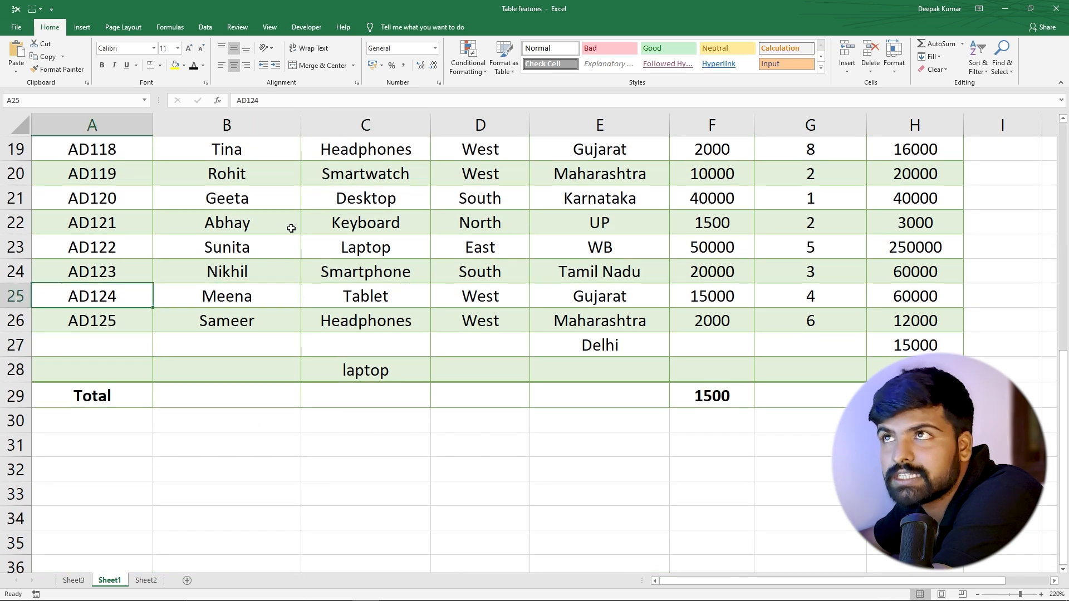
{"action": "left_click", "coordinate": [289, 229]}
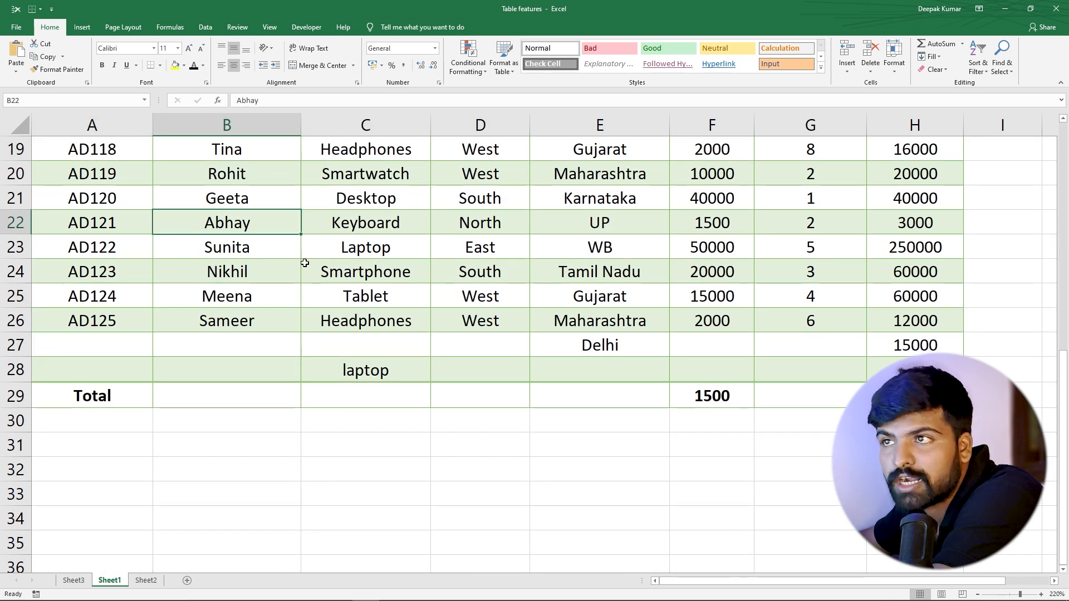
{"action": "scroll", "coordinate": [304, 262], "scroll_direction": "up", "scroll_amount": 6}
{"action": "left_click", "coordinate": [444, 278]}
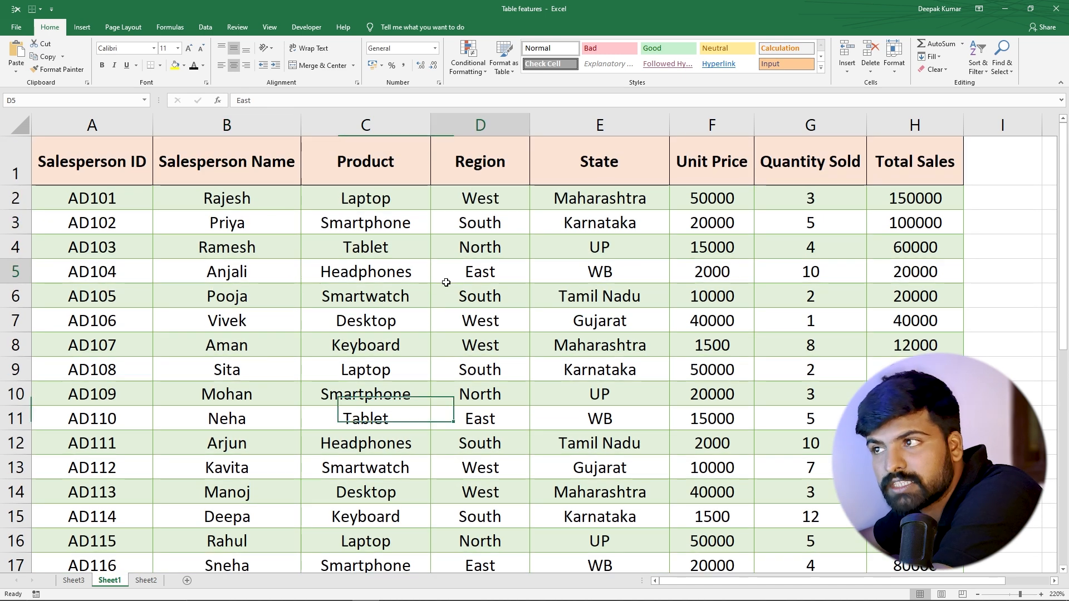
{"action": "left_click_drag", "start_coordinate": [117, 291], "coordinate": [544, 445]}
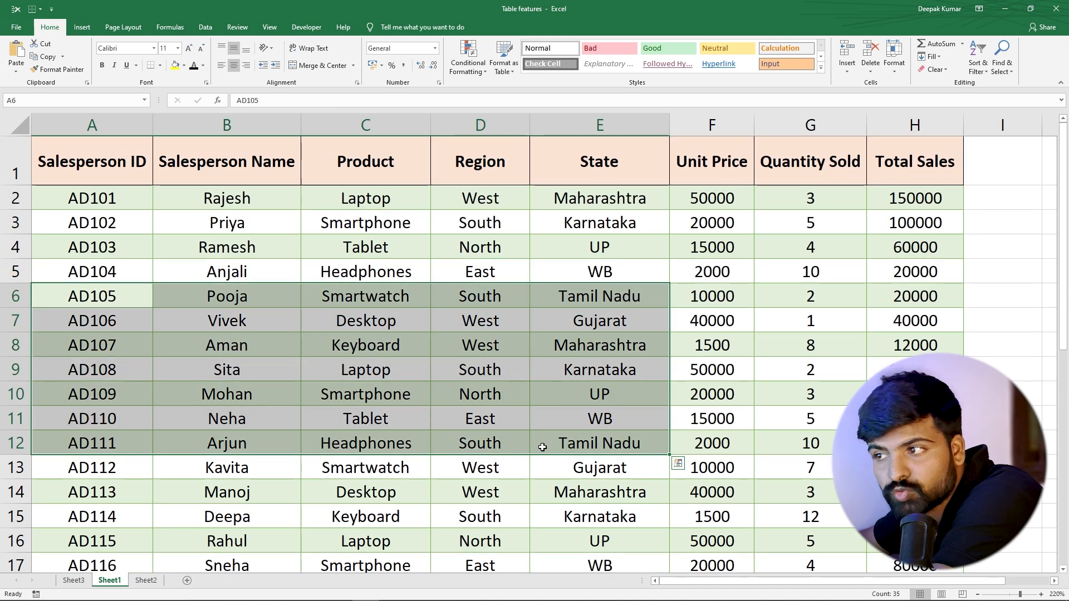
{"action": "left_click", "coordinate": [375, 498]}
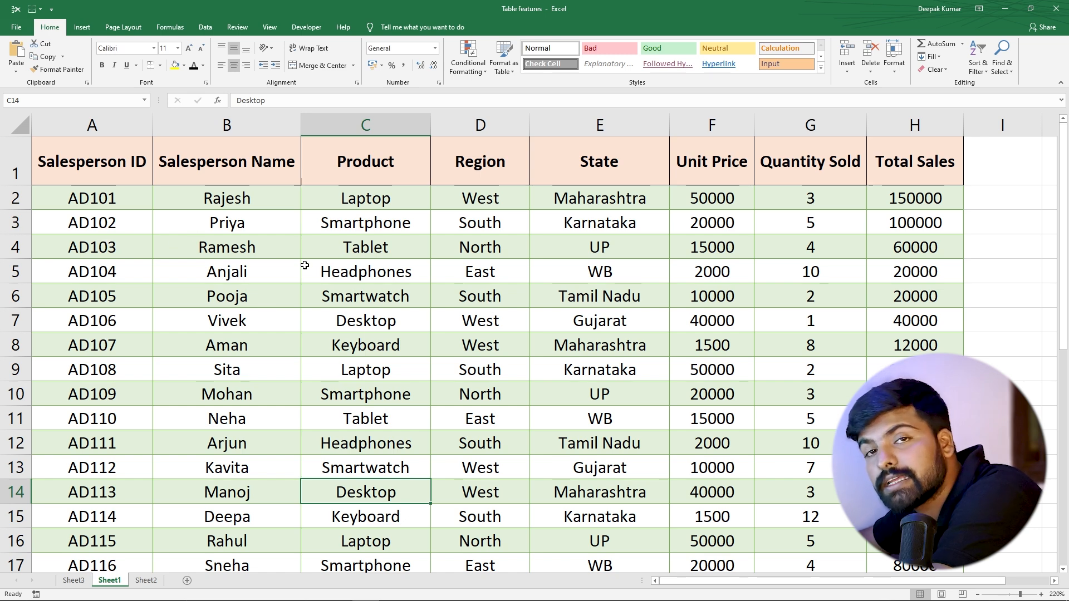
{"action": "left_click_drag", "start_coordinate": [191, 257], "coordinate": [508, 452]}
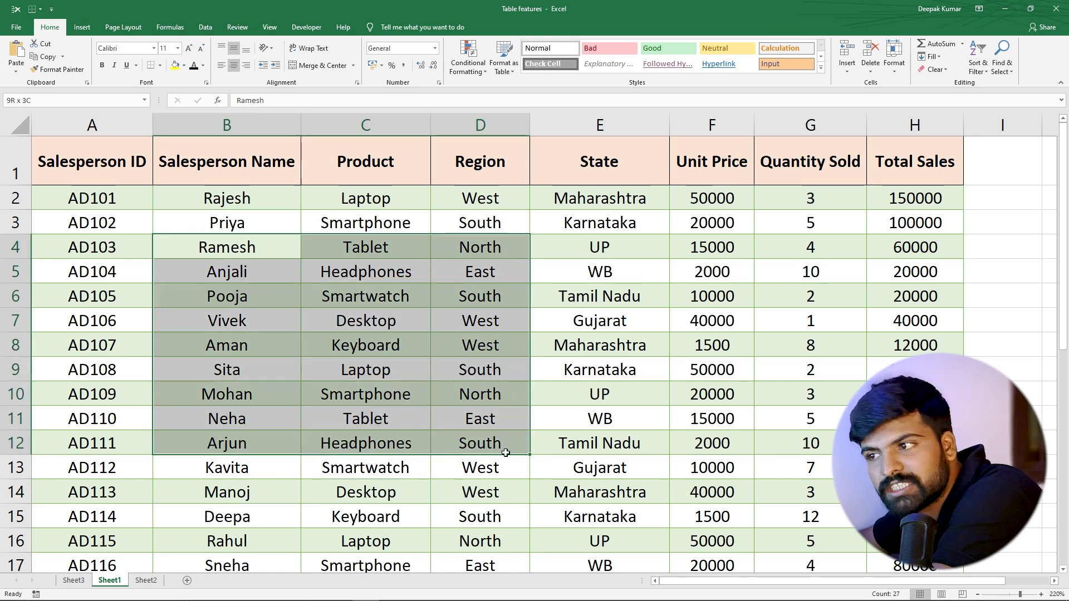
Delete the Jan and Feb column chart that covers the monthly sales table on Sheet2.
{"action": "left_click", "coordinate": [362, 468]}
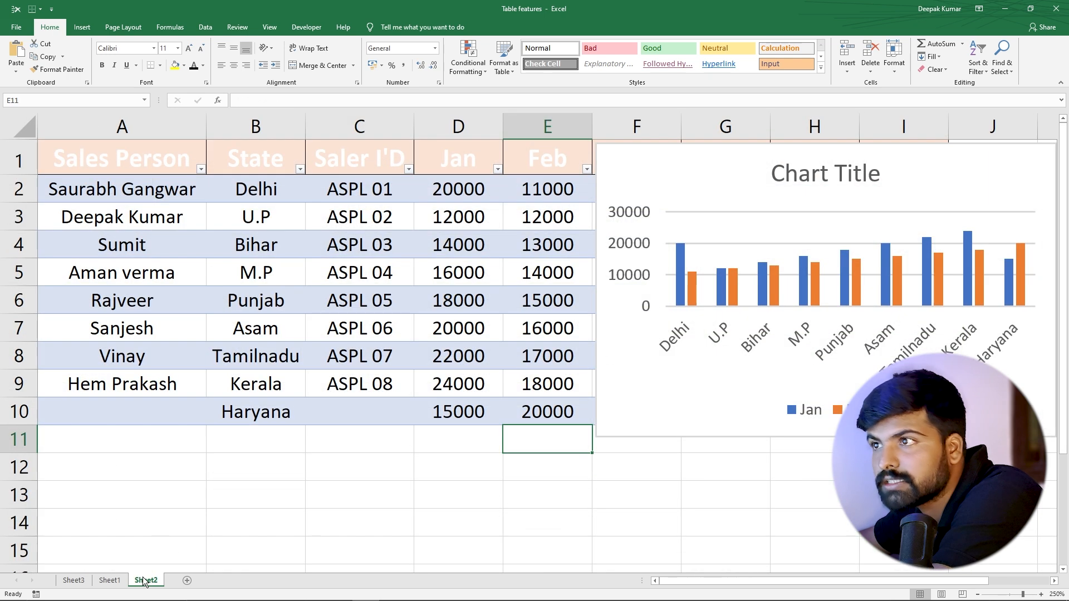
{"action": "left_click", "coordinate": [146, 581]}
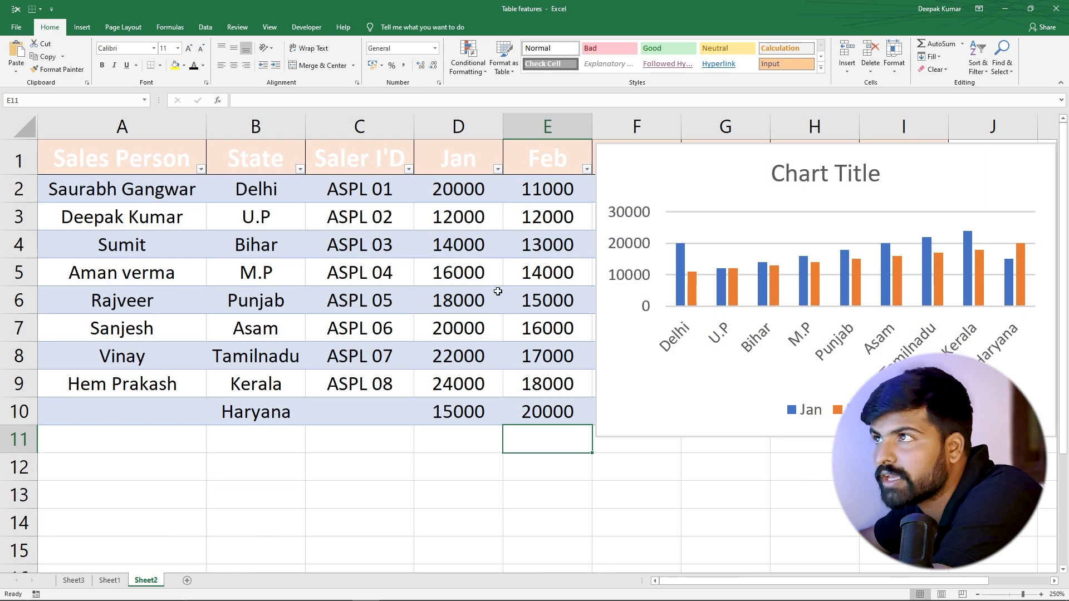
{"action": "left_click", "coordinate": [498, 292]}
{"action": "left_click", "coordinate": [621, 150]}
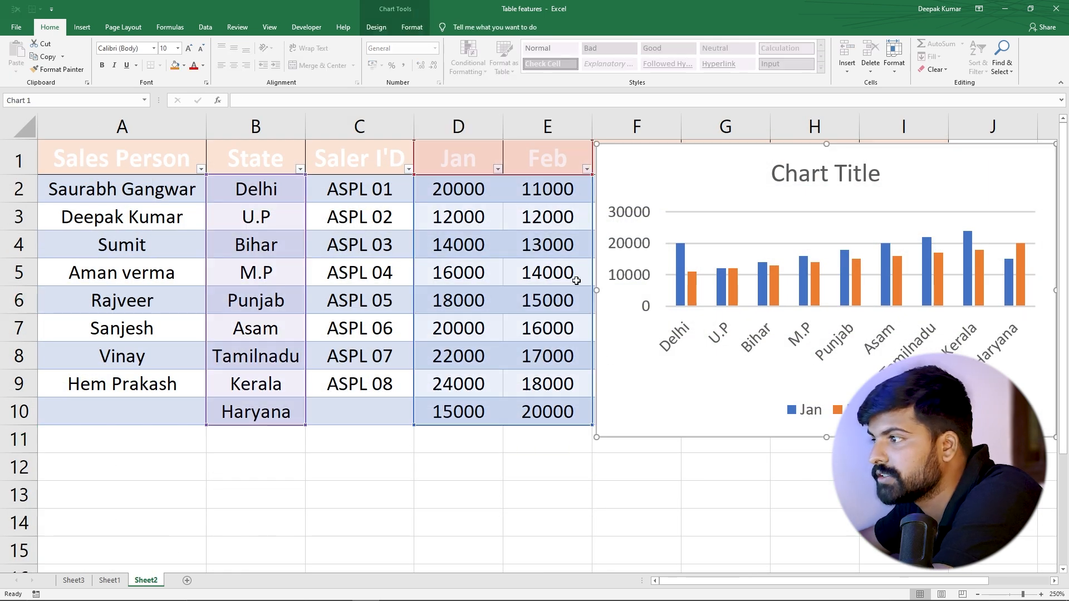
{"action": "key", "text": "Delete"}
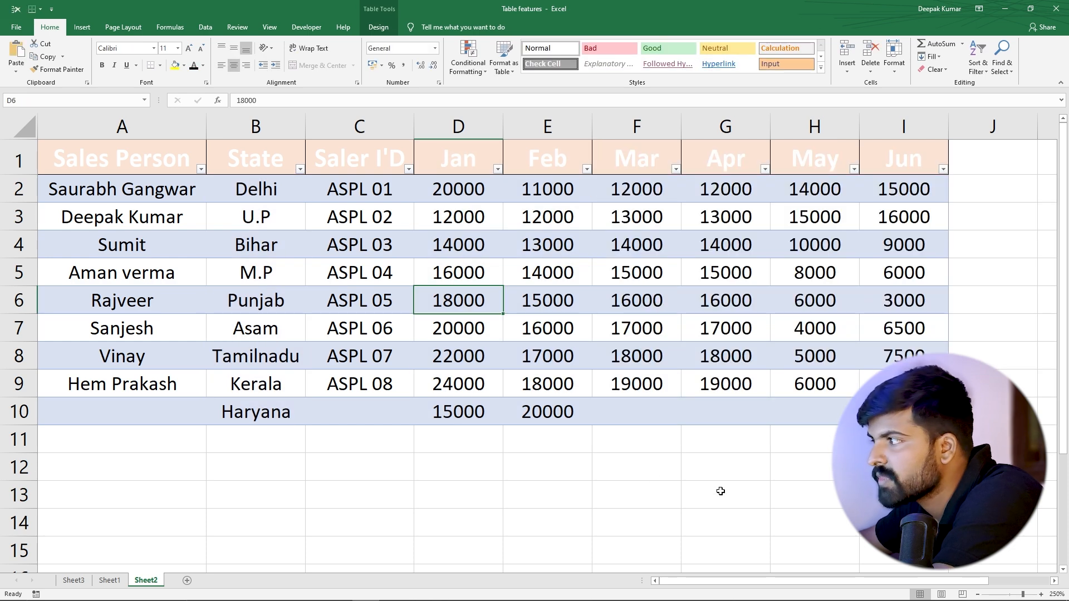
{"action": "left_click", "coordinate": [718, 492]}
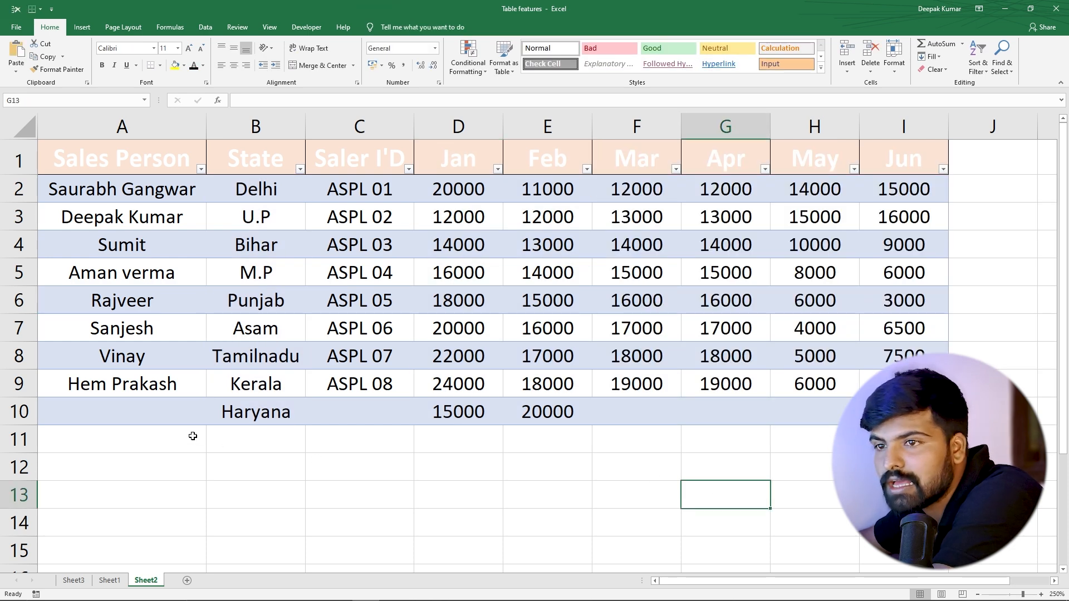
Add a total row to the monthly sales table on Sheet2 and inspect its cells.
{"action": "left_click", "coordinate": [373, 252]}
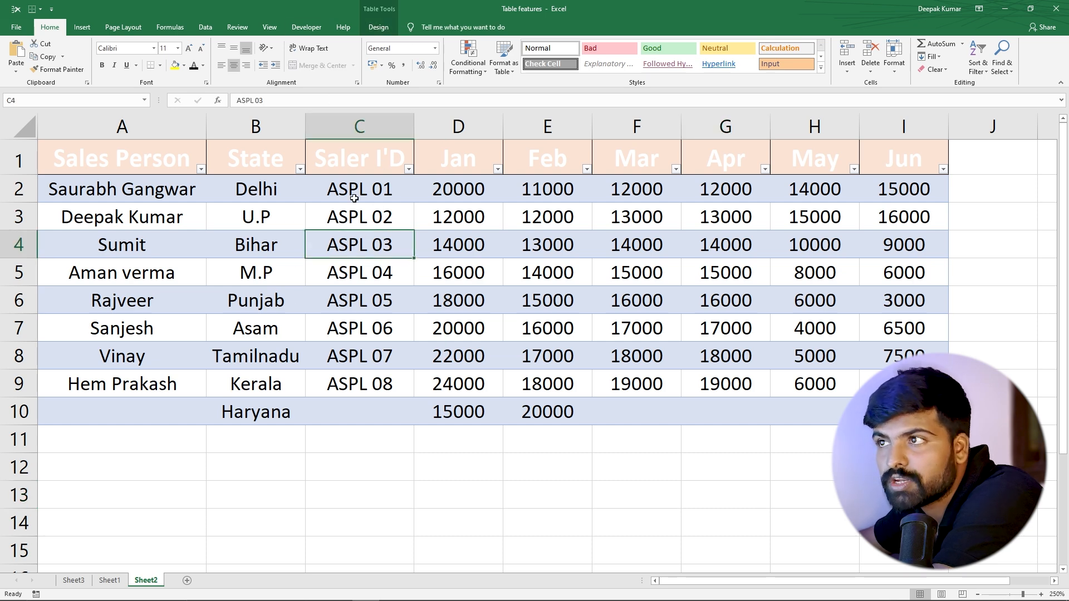
{"action": "left_click", "coordinate": [378, 27]}
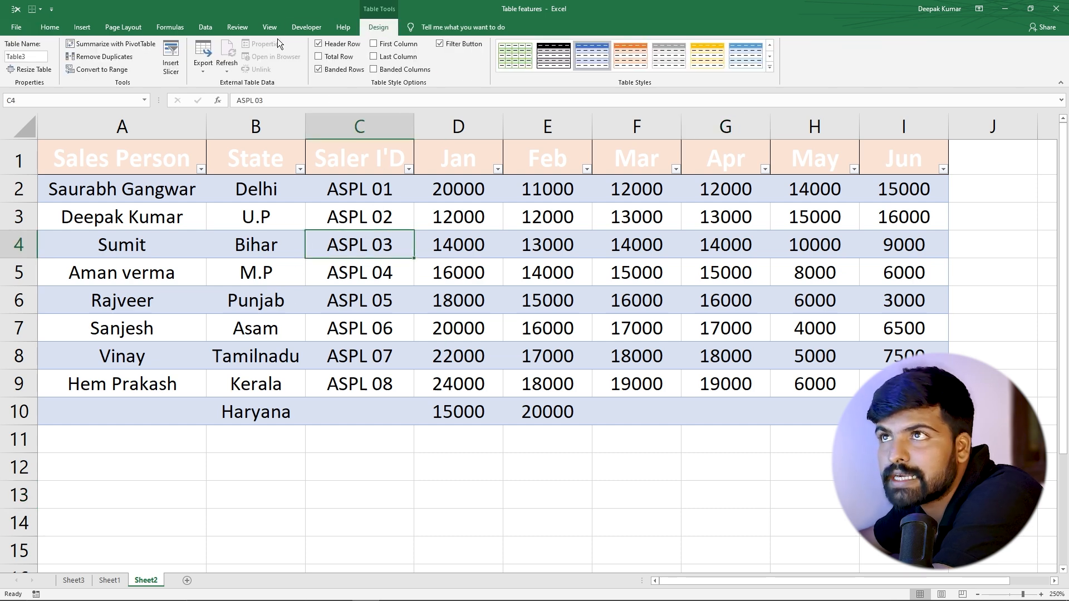
{"action": "left_click", "coordinate": [318, 56]}
{"action": "left_click", "coordinate": [890, 442]}
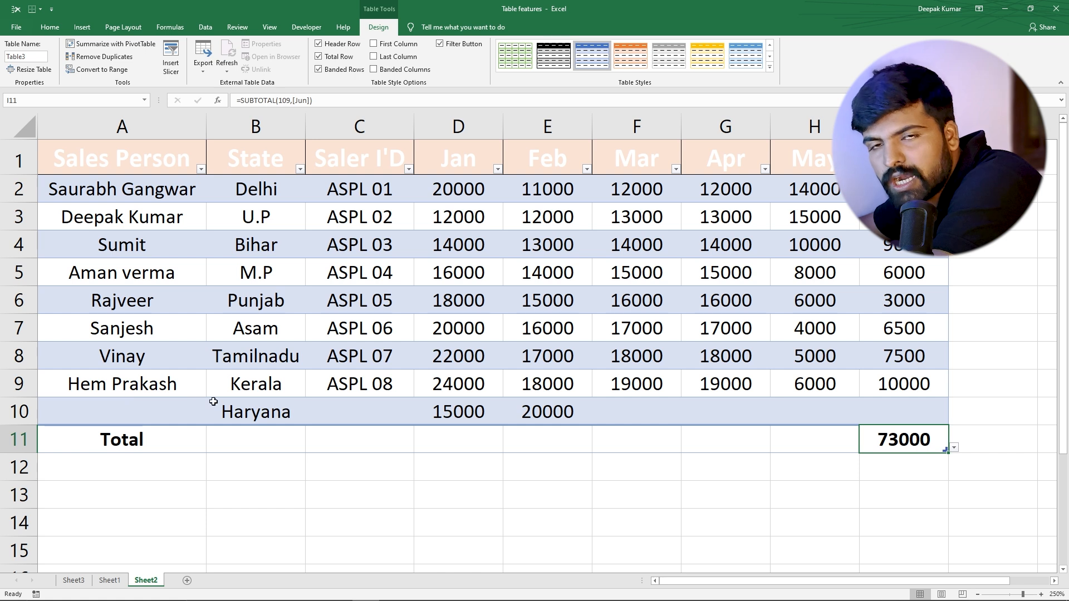
{"action": "left_click_drag", "start_coordinate": [101, 440], "coordinate": [527, 441]}
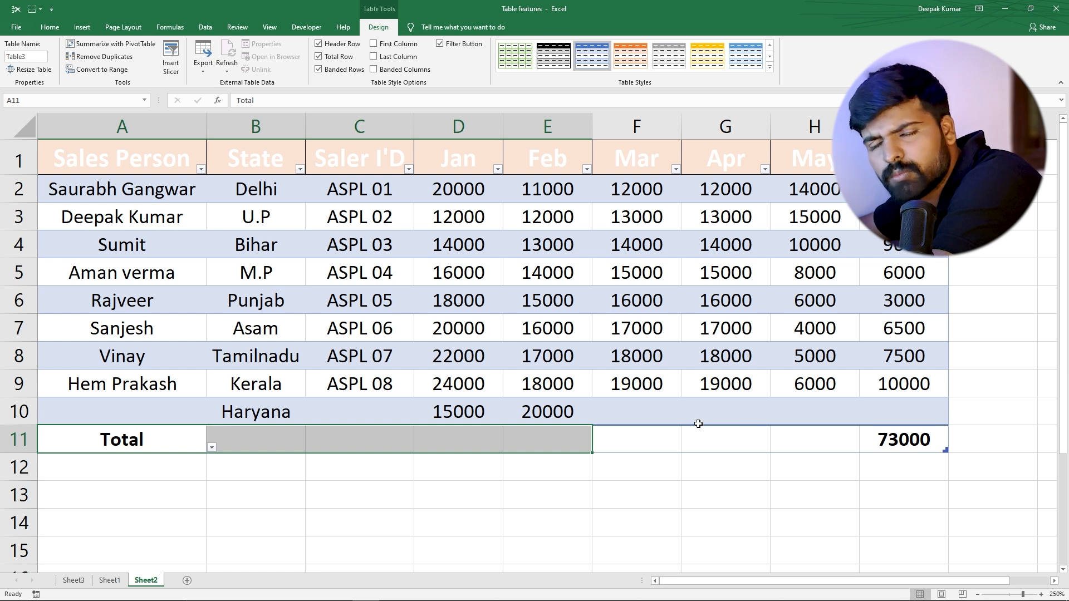
Insert two blank table rows between the Haryana row and the total row, extending from the last data cell.
{"action": "left_click", "coordinate": [123, 413]}
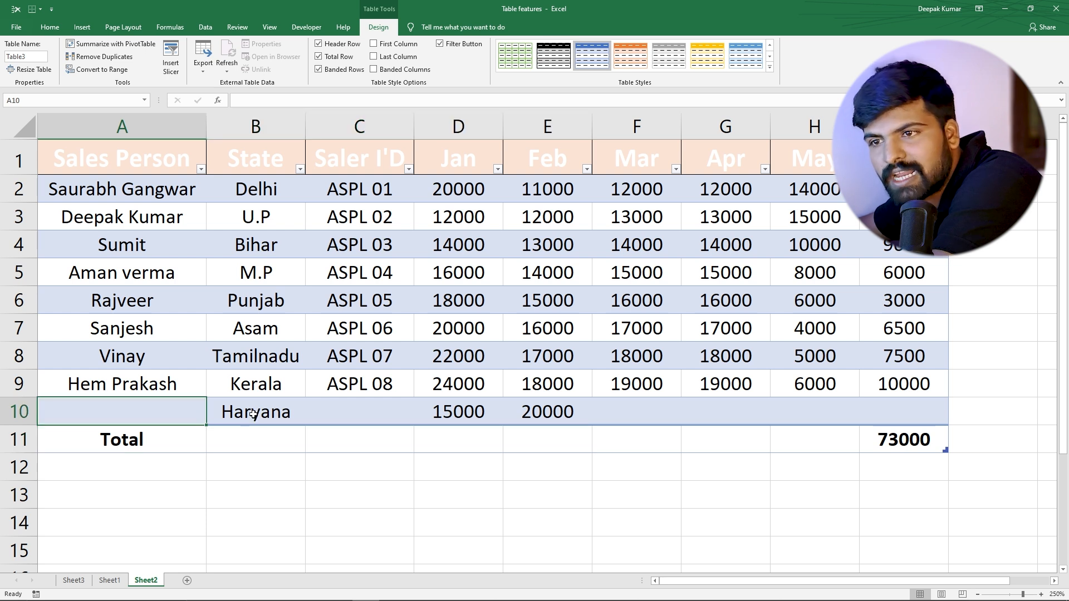
{"action": "left_click", "coordinate": [887, 419]}
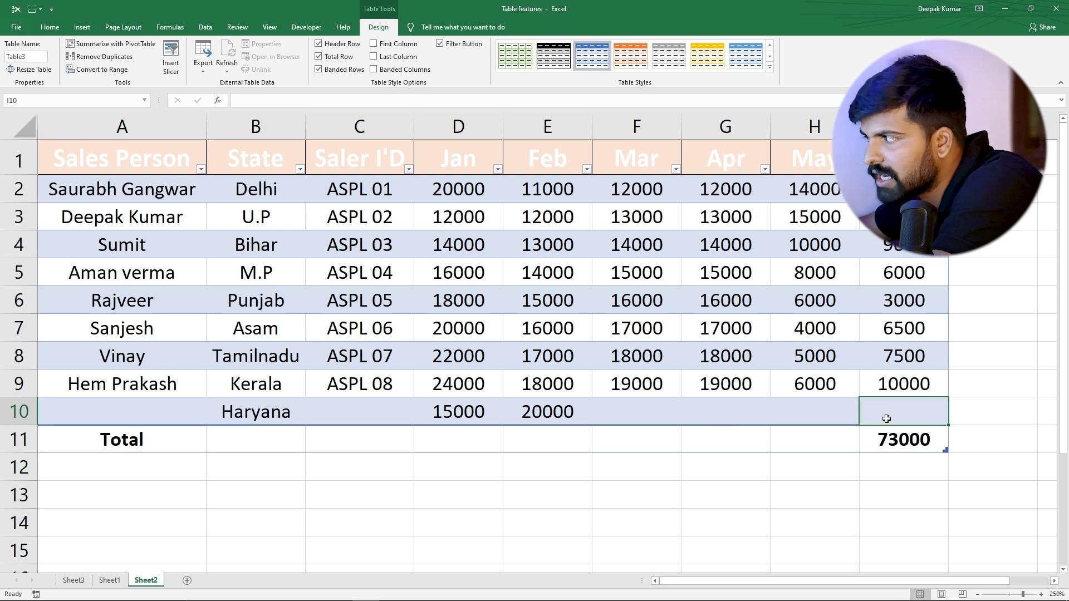
{"action": "key", "text": "Tab"}
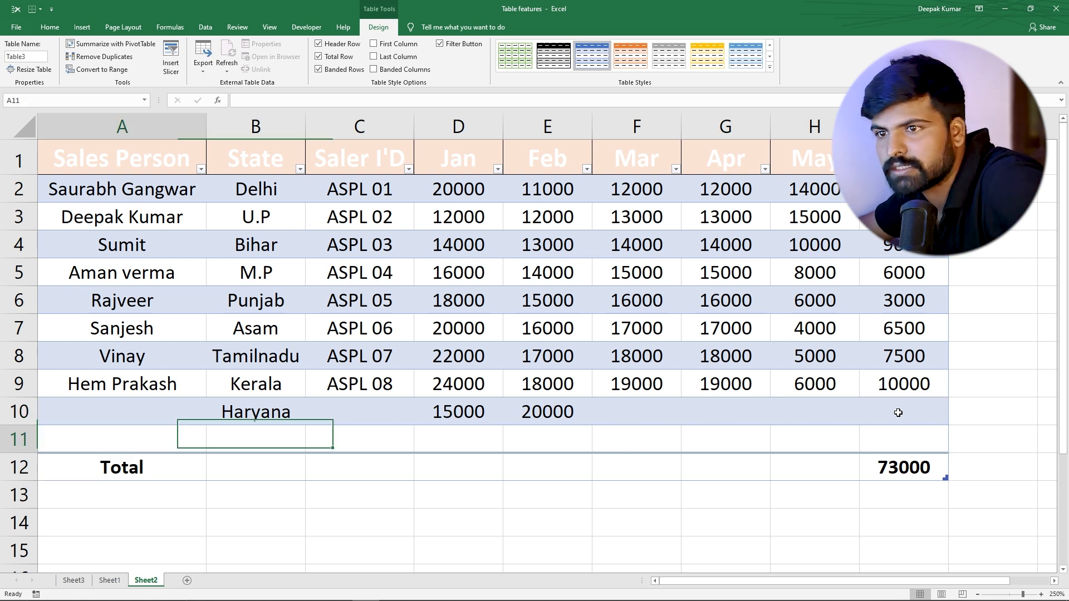
{"action": "left_click", "coordinate": [920, 436]}
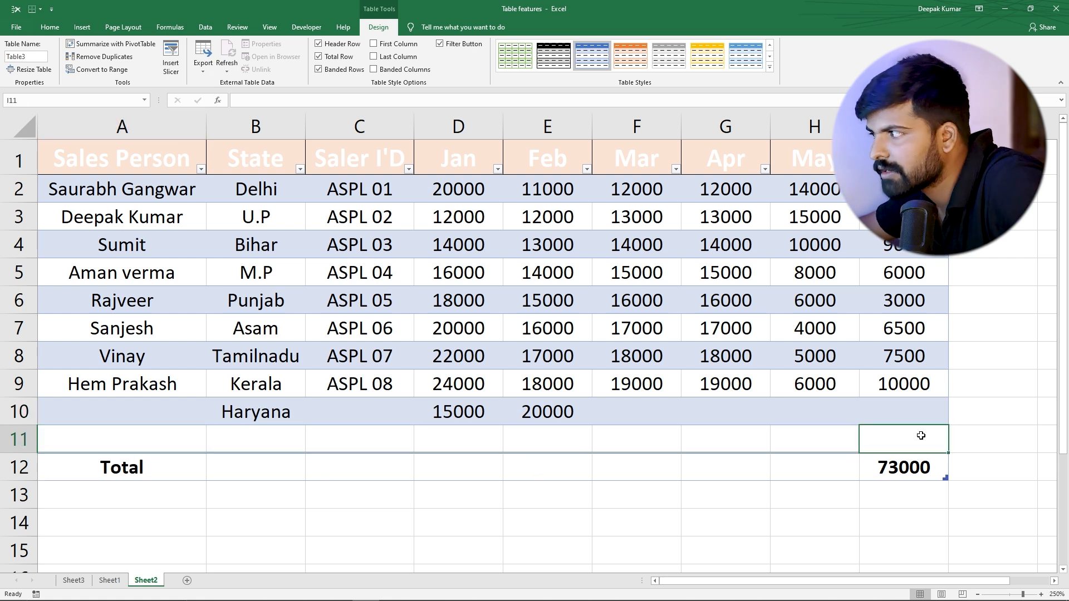
{"action": "key", "text": "Tab"}
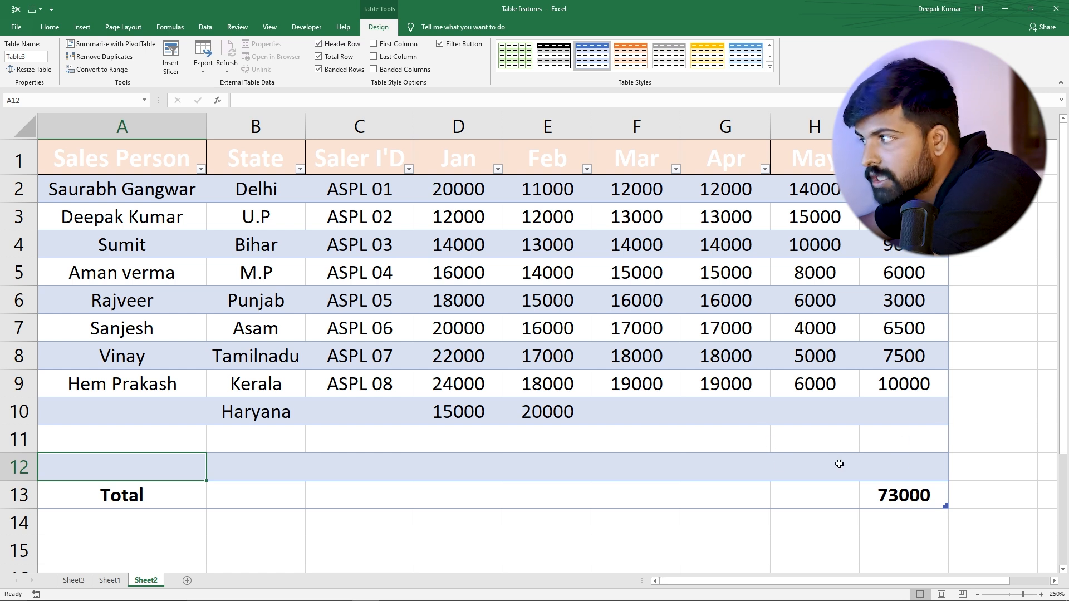
Enter 1000 in the Jun column of the blank row directly above the total row.
{"action": "left_click", "coordinate": [893, 471]}
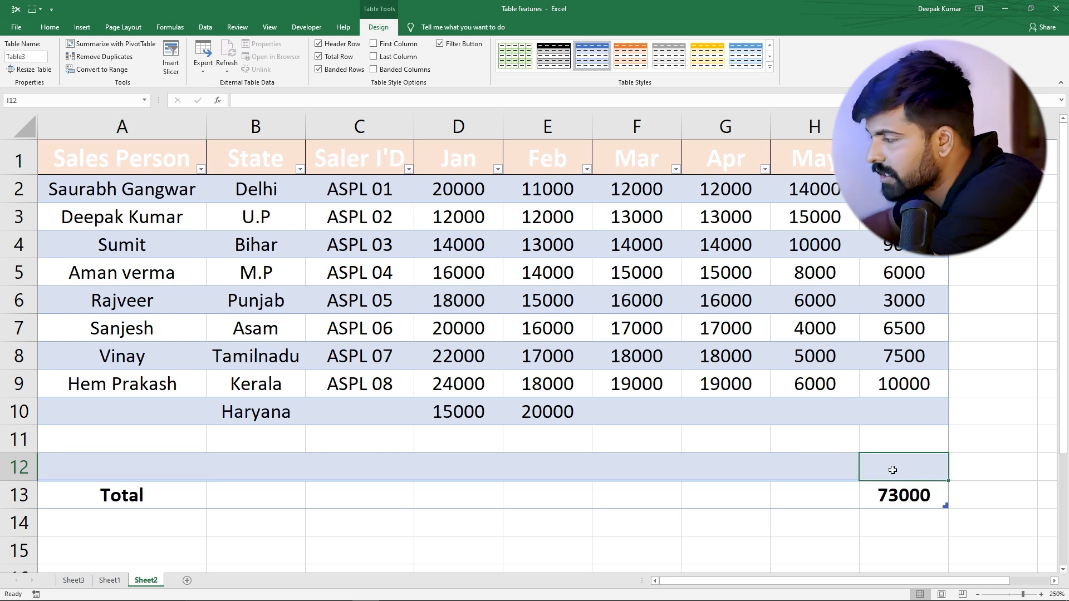
{"action": "type", "text": "1000"}
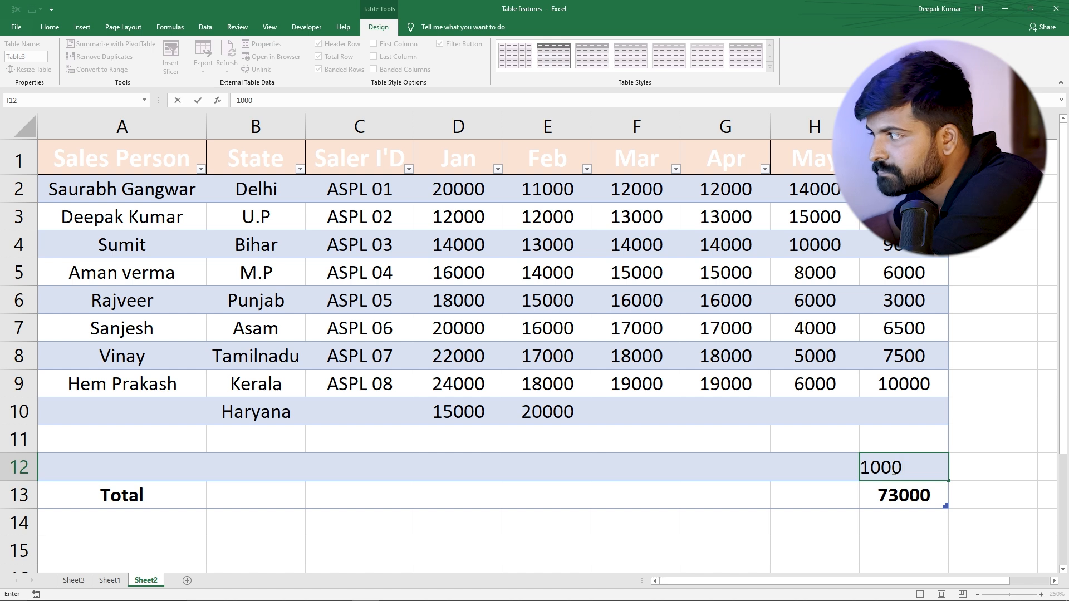
{"action": "key", "text": "Return"}
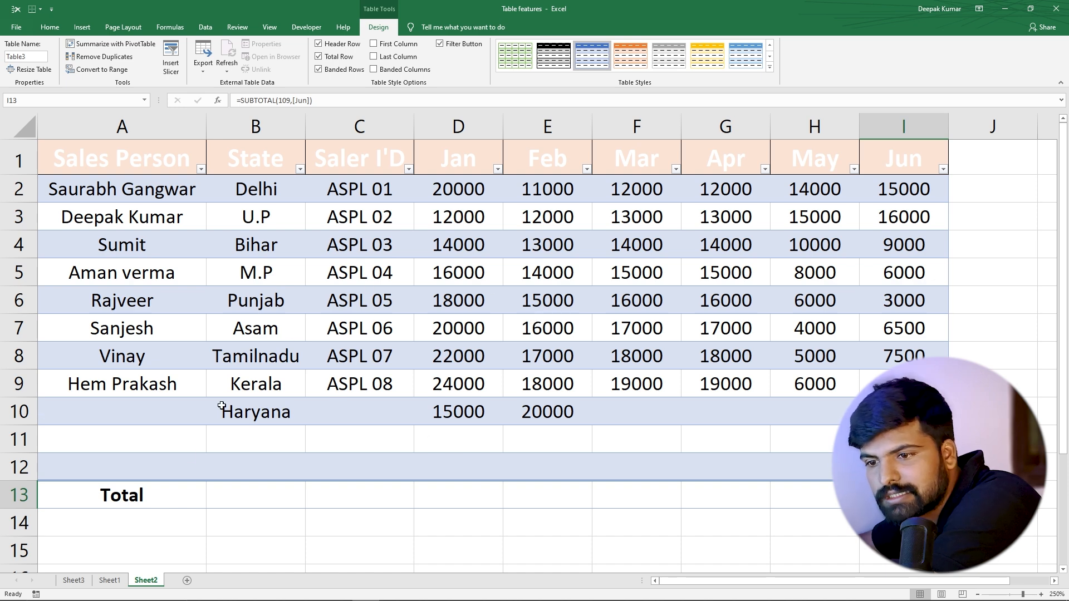
Convert the sales data range A1:H29 on Sheet1 into a table with headers.
{"action": "left_click", "coordinate": [101, 581]}
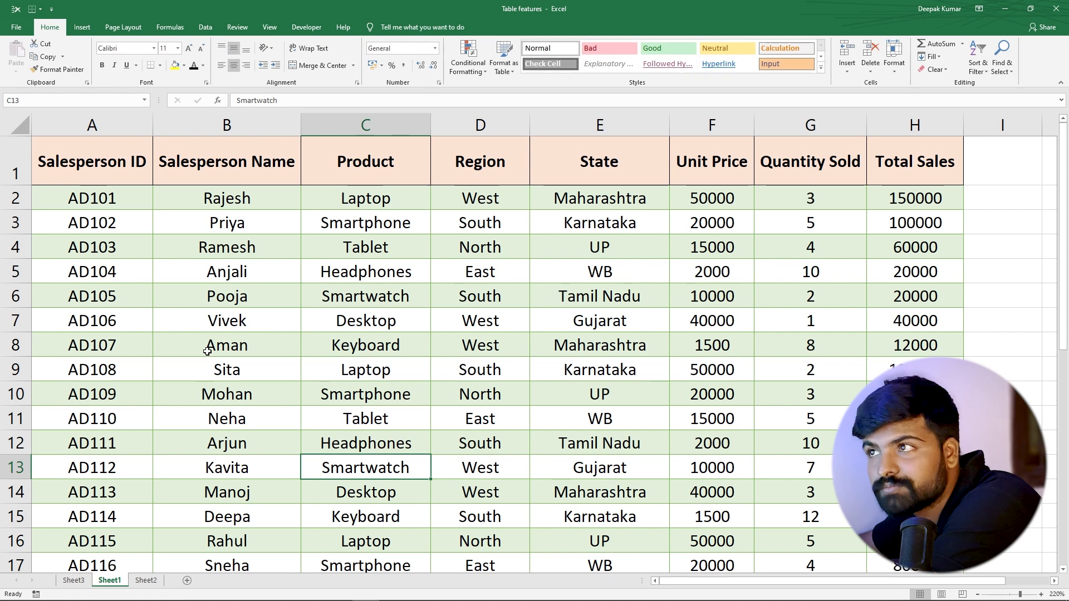
{"action": "left_click", "coordinate": [401, 332]}
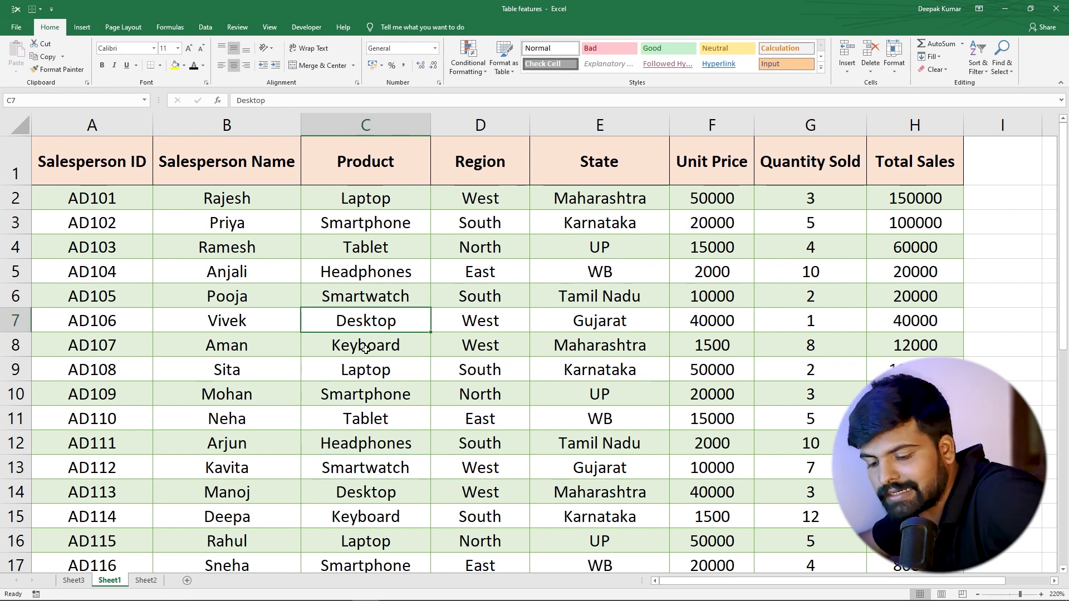
{"action": "key", "text": "ctrl+a"}
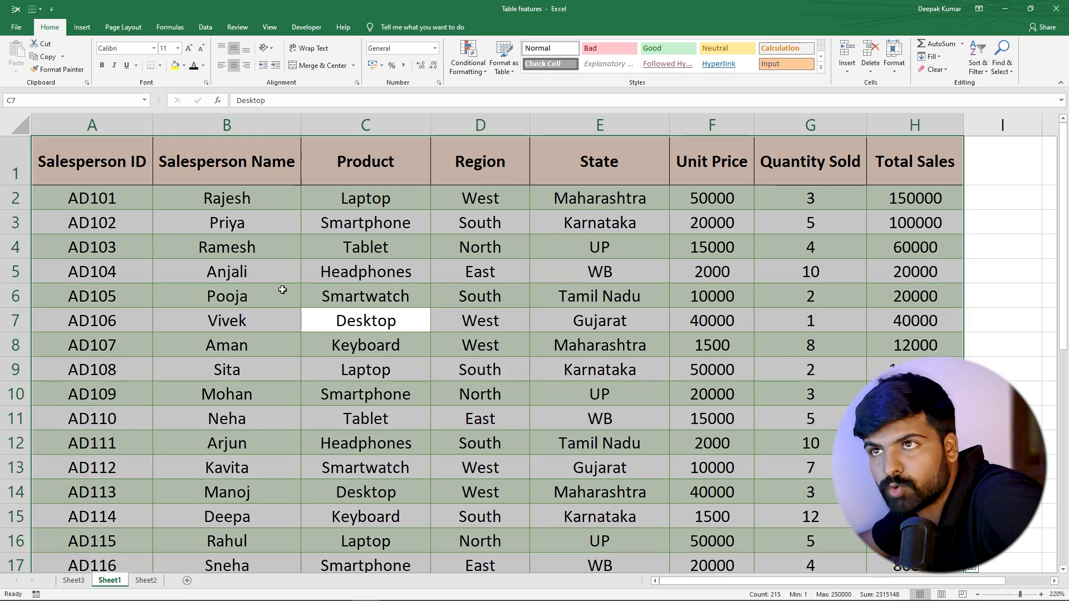
{"action": "left_click", "coordinate": [82, 27]}
{"action": "left_click", "coordinate": [97, 53]}
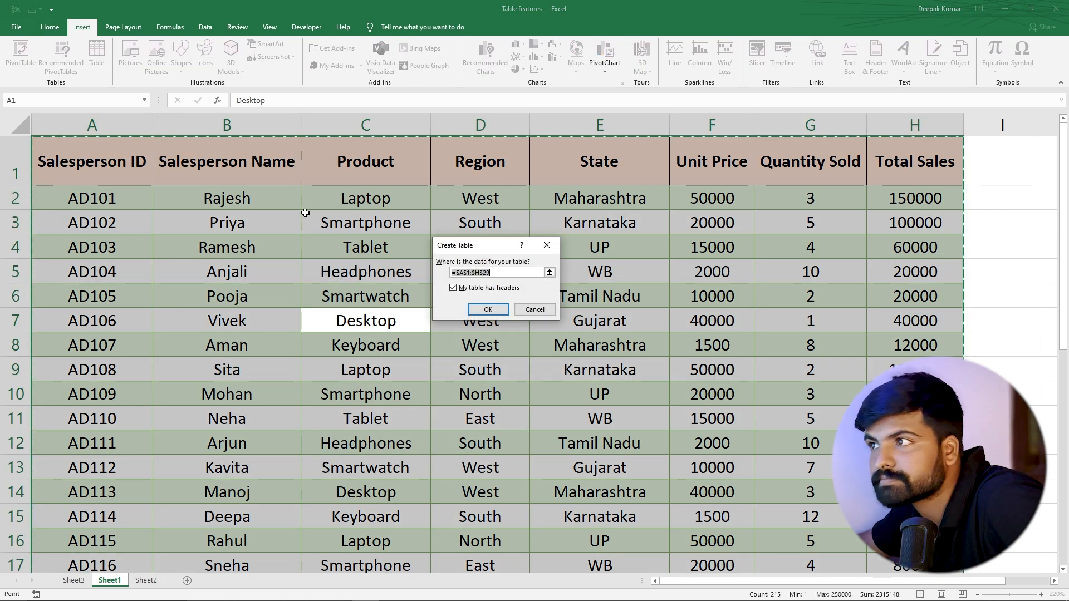
{"action": "left_click", "coordinate": [486, 309]}
{"action": "left_click", "coordinate": [401, 321]}
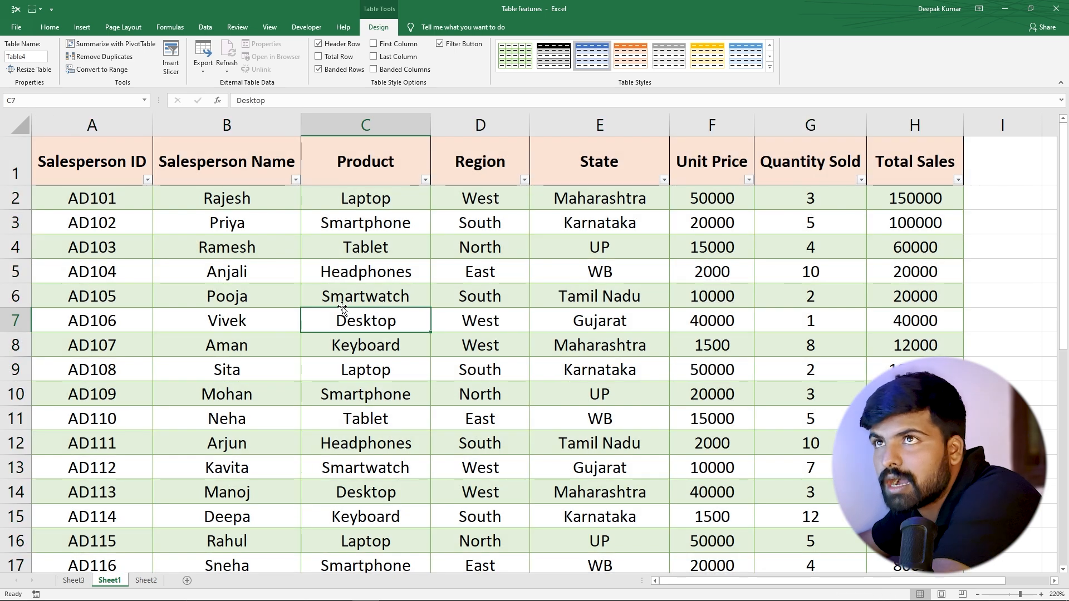
Filter the Product column of the Sheet1 sales table to show only Laptop.
{"action": "scroll", "coordinate": [569, 334], "scroll_direction": "down", "scroll_amount": 5}
{"action": "scroll", "coordinate": [569, 334], "scroll_direction": "up", "scroll_amount": 5}
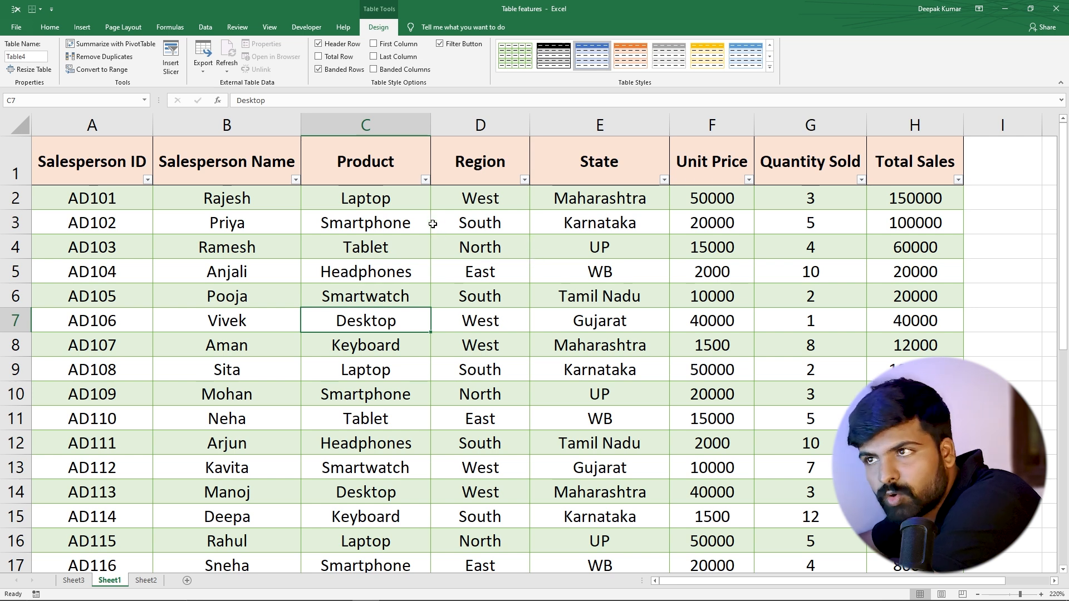
{"action": "left_click", "coordinate": [425, 180]}
{"action": "left_click", "coordinate": [335, 288]}
{"action": "left_click", "coordinate": [314, 330]}
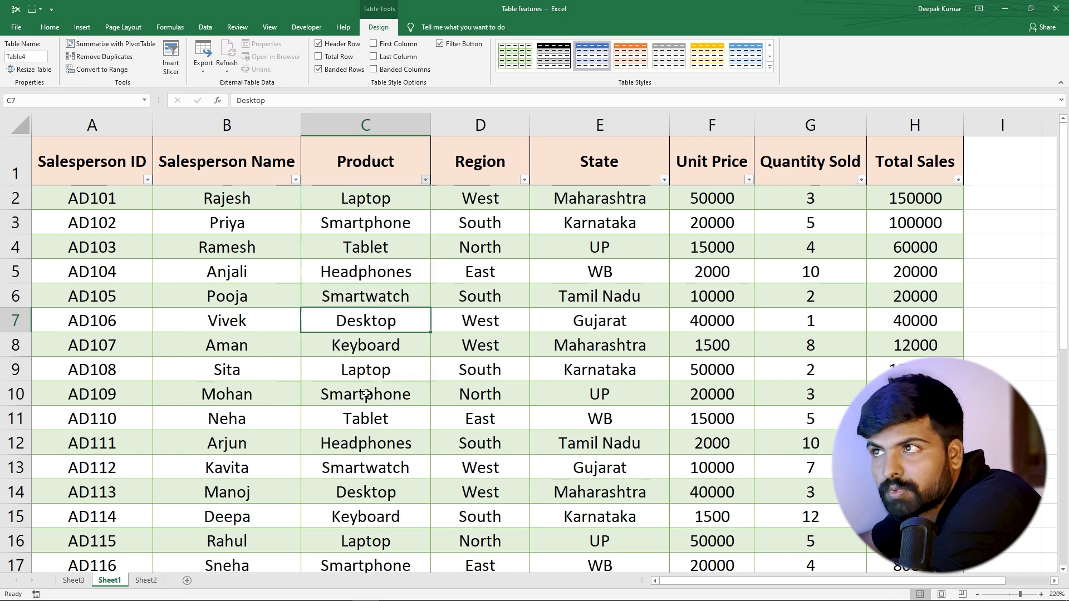
{"action": "left_click", "coordinate": [359, 391]}
{"action": "left_click", "coordinate": [369, 277]}
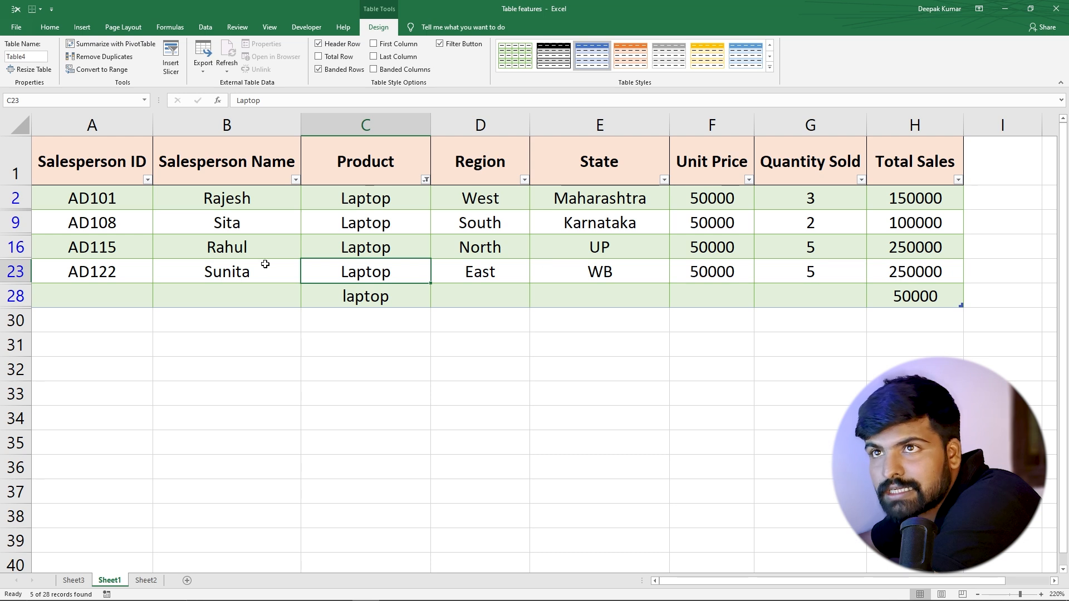
Copy the filtered Laptop rows with their headers to cell A1 of a new sheet and check the pasted data.
{"action": "left_click_drag", "start_coordinate": [97, 167], "coordinate": [902, 302]}
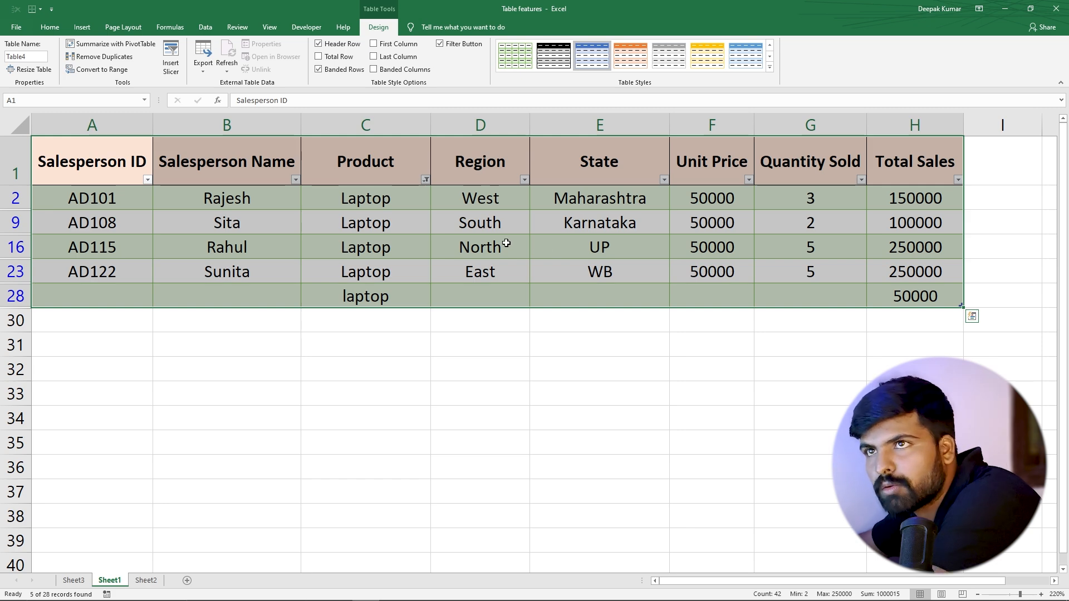
{"action": "key", "text": "ctrl+c"}
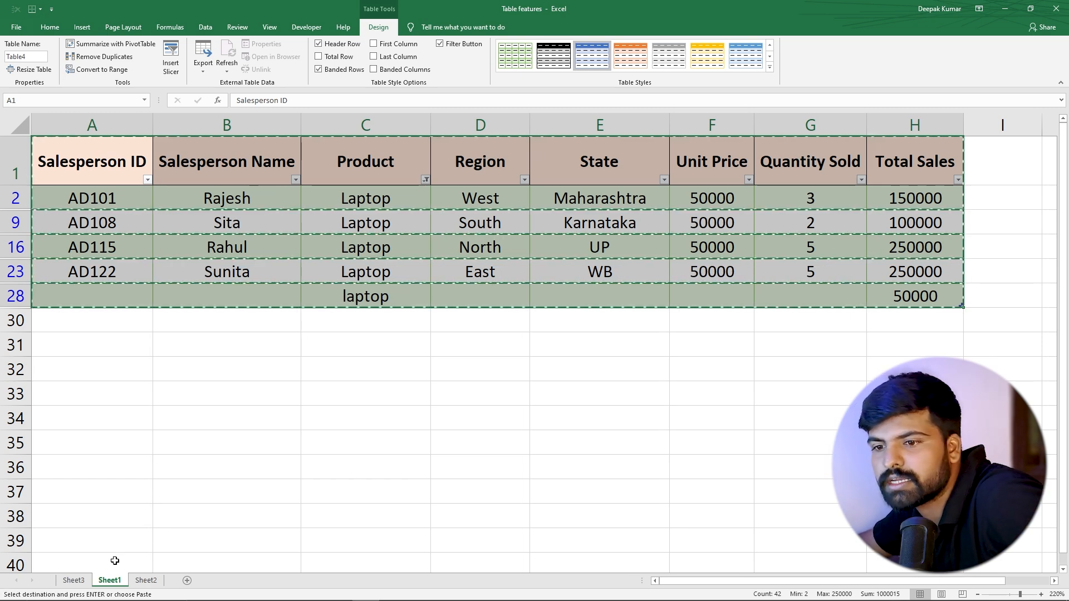
{"action": "left_click", "coordinate": [187, 581]}
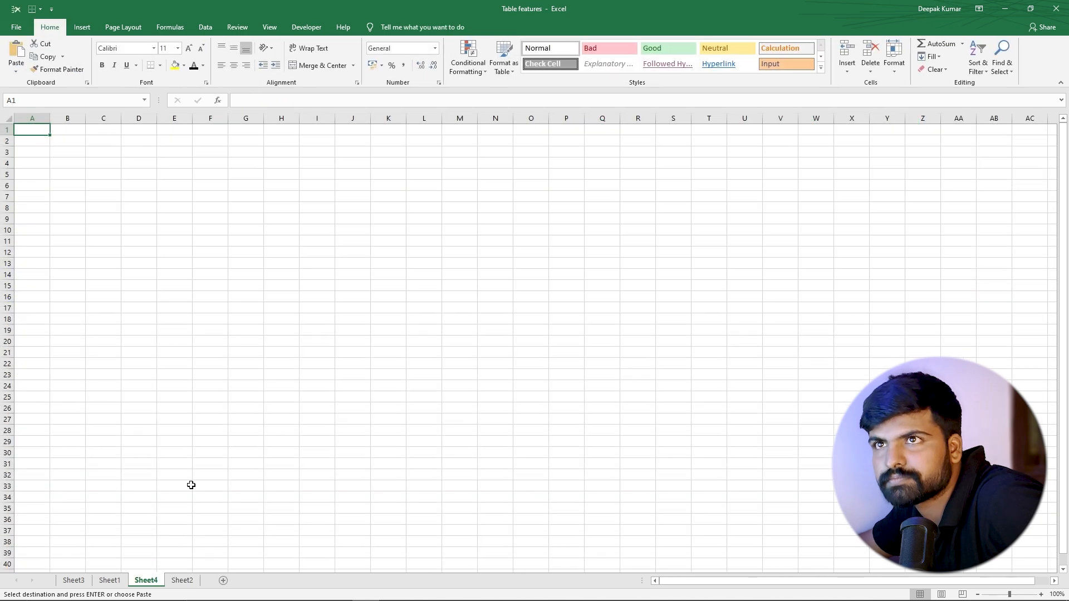
{"action": "key", "text": "ctrl+v"}
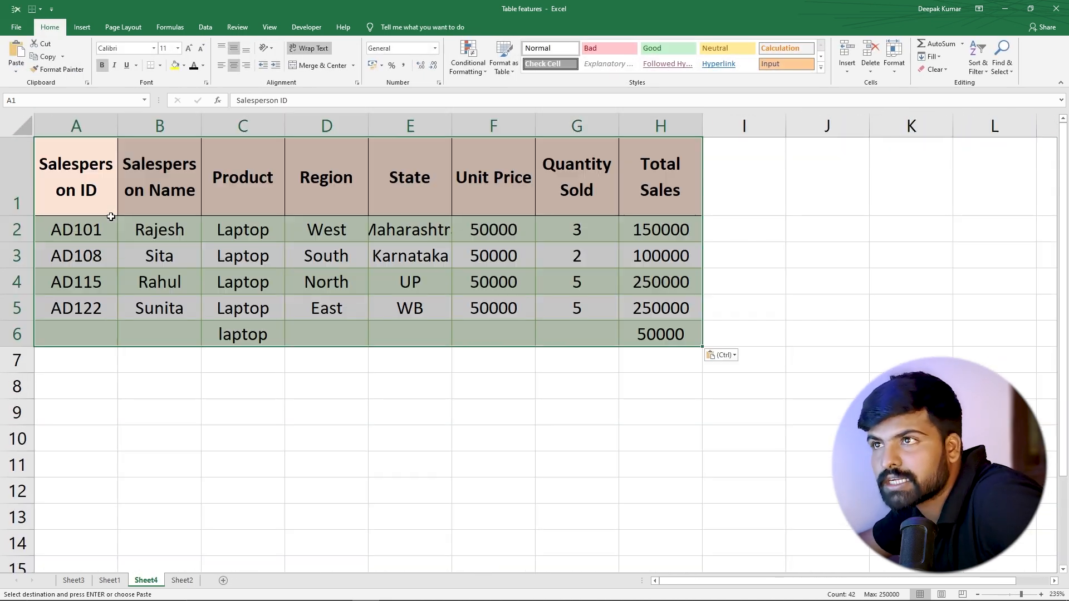
{"action": "left_click", "coordinate": [252, 278]}
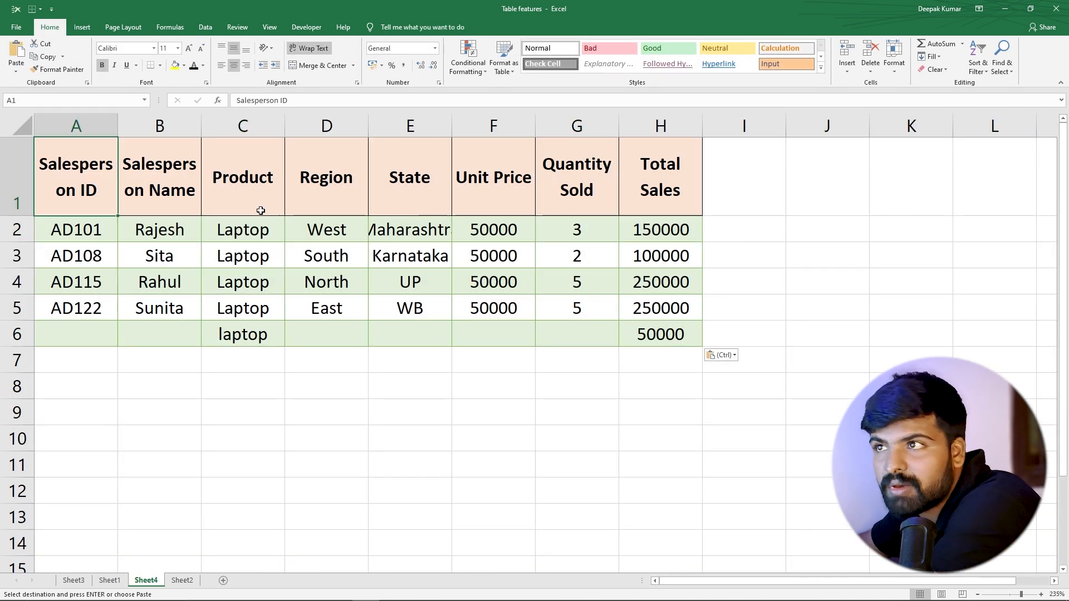
{"action": "left_click", "coordinate": [340, 319]}
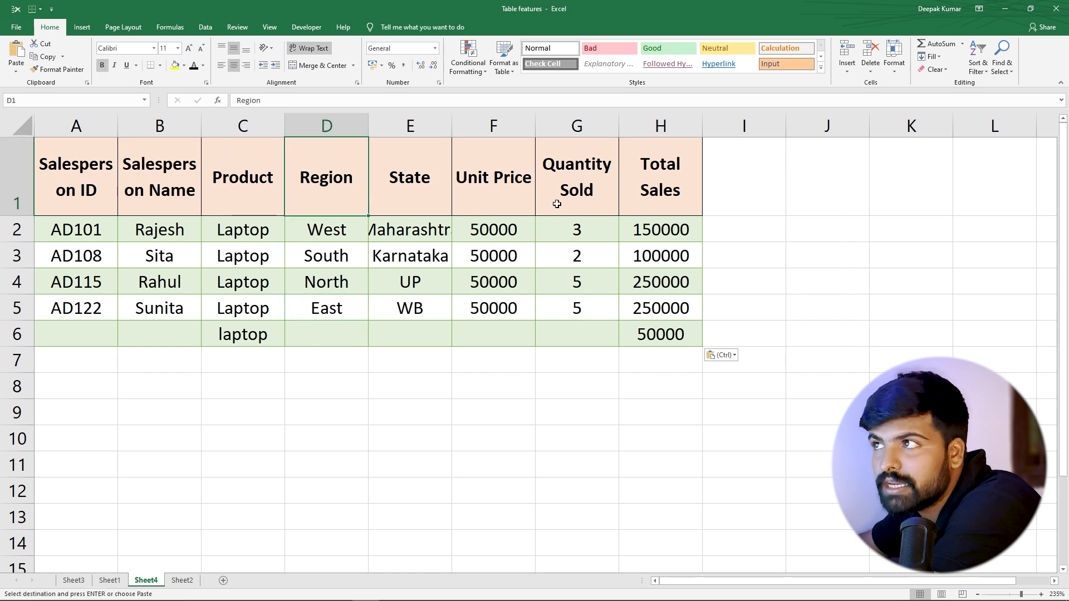
{"action": "left_click", "coordinate": [424, 238]}
{"action": "left_click", "coordinate": [255, 230]}
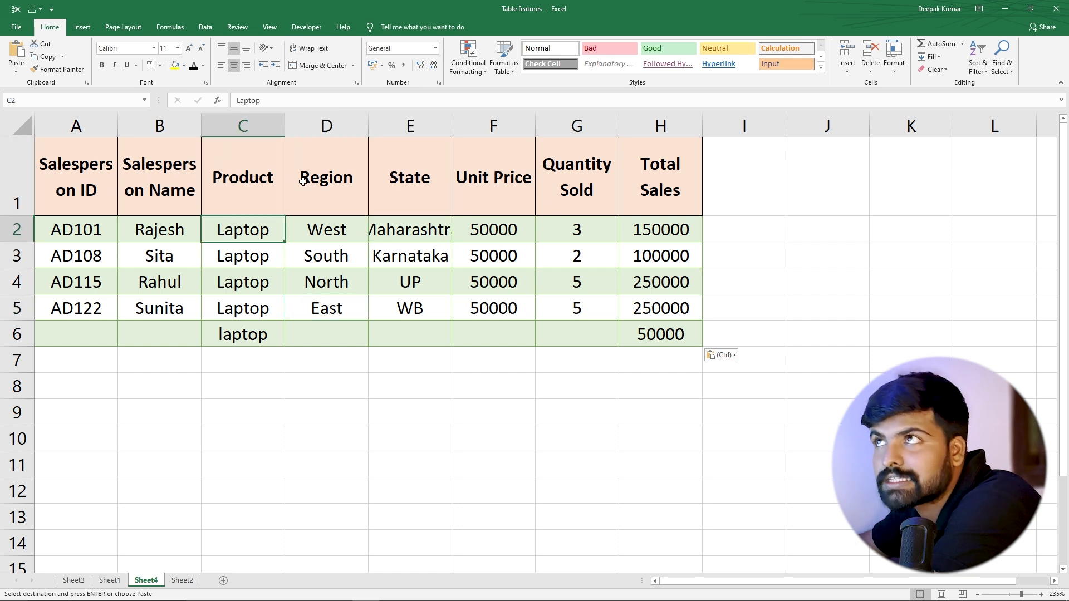
{"action": "left_click", "coordinate": [312, 256]}
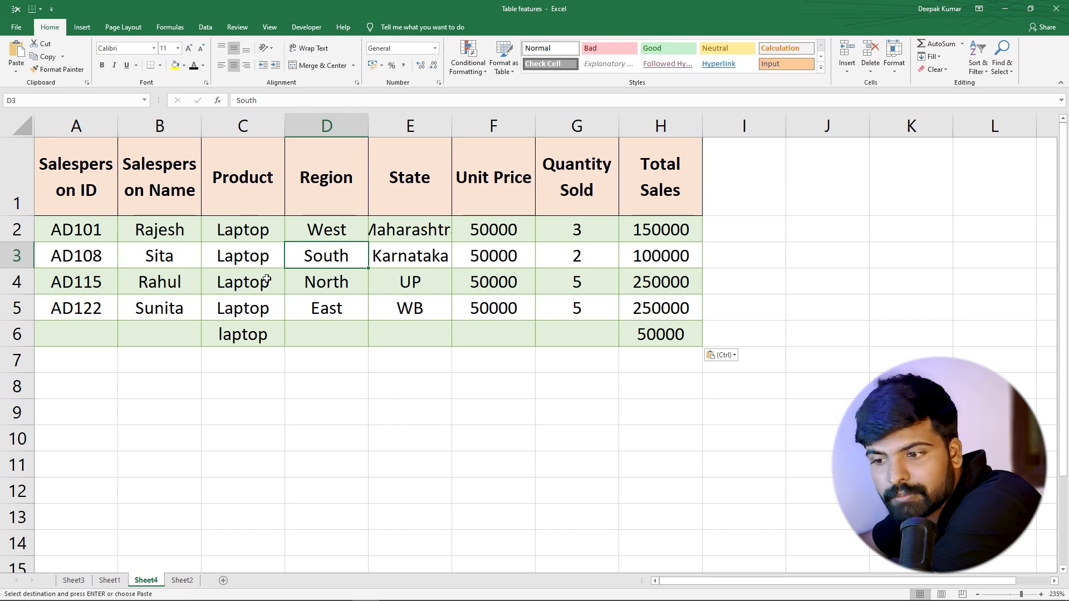
Change the Product filter of the sales table on Sheet1 to show only Desktop instead of Laptop.
{"action": "left_click", "coordinate": [110, 580]}
{"action": "left_click", "coordinate": [310, 220]}
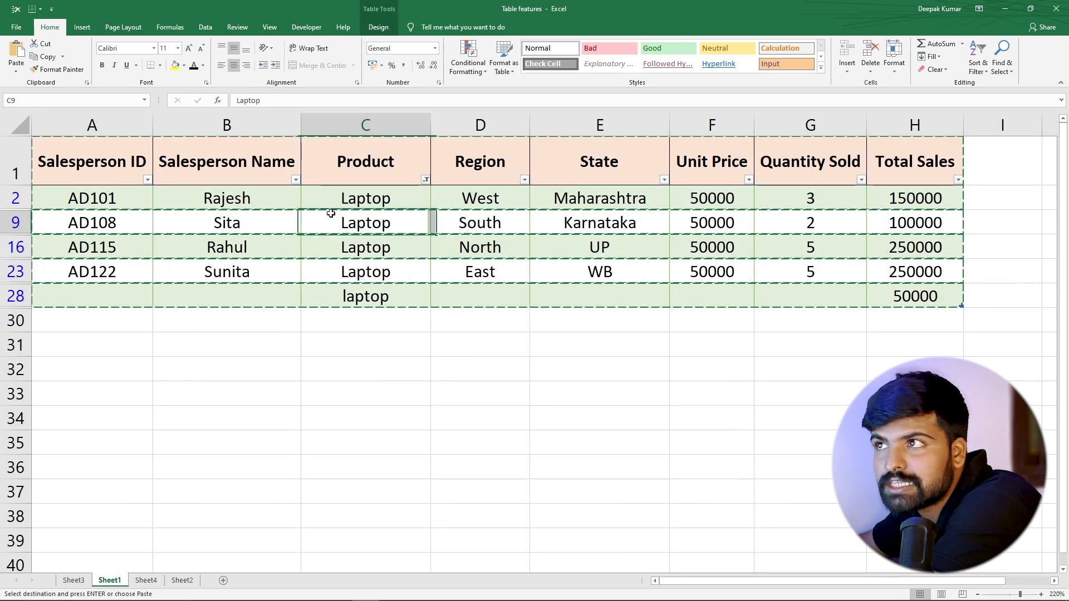
{"action": "left_click", "coordinate": [424, 179]}
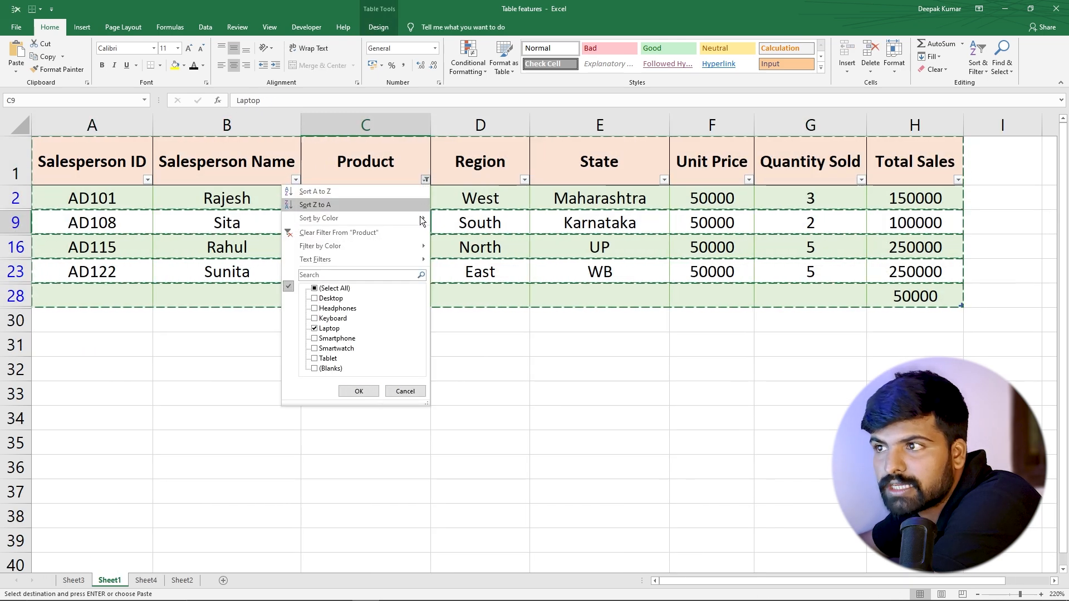
{"action": "left_click", "coordinate": [332, 299]}
{"action": "left_click", "coordinate": [327, 329]}
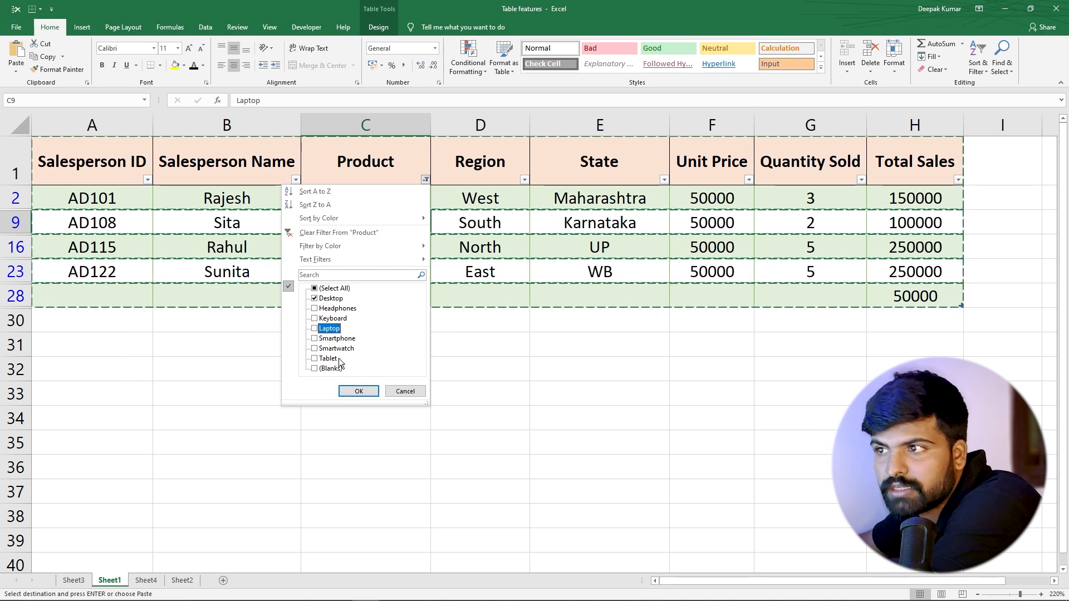
{"action": "left_click", "coordinate": [354, 390]}
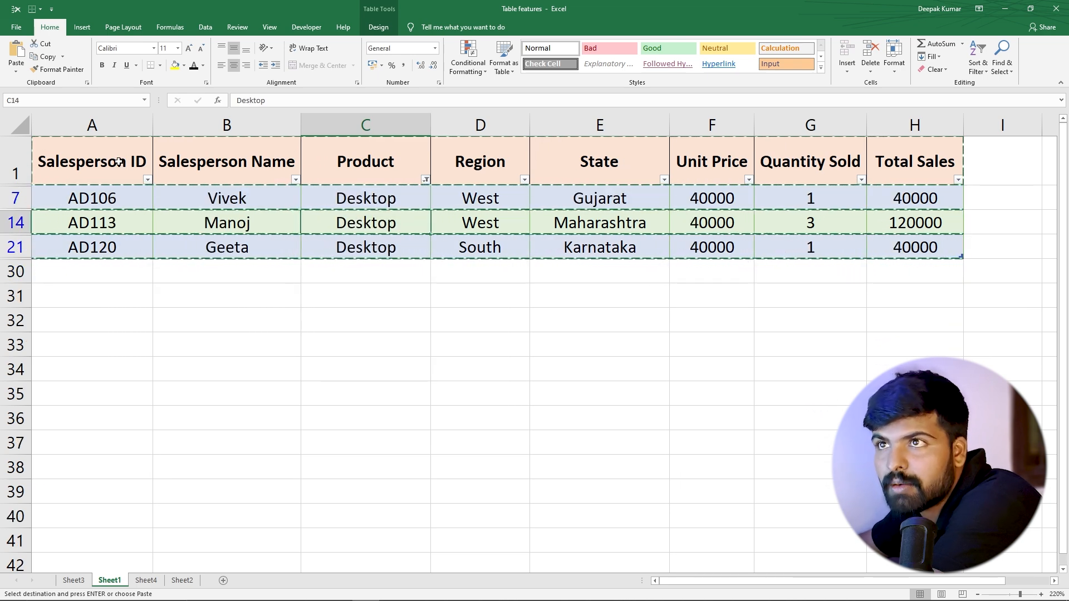
Copy the filtered Desktop rows with their headers to cell A1 of a new sheet and check the pasted rows.
{"action": "left_click", "coordinate": [103, 153]}
{"action": "mouse_move", "coordinate": [103, 154]}
{"action": "left_mouse_down"}
{"action": "mouse_move", "coordinate": [821, 257]}
{"action": "mouse_move", "coordinate": [907, 245]}
{"action": "left_mouse_up"}
{"action": "key", "text": "ctrl+c"}
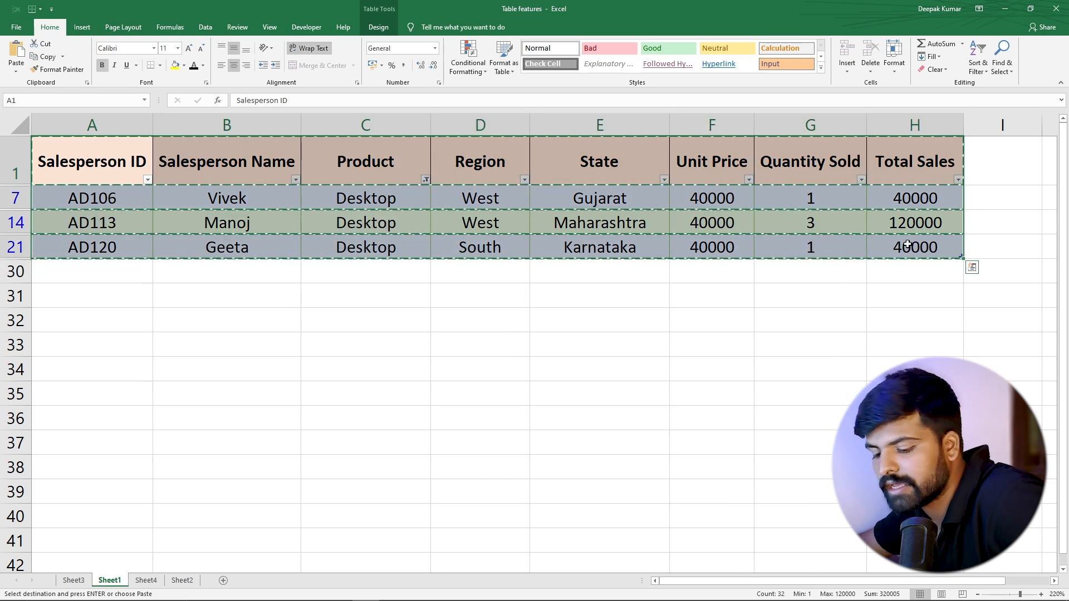
{"action": "left_click", "coordinate": [182, 580]}
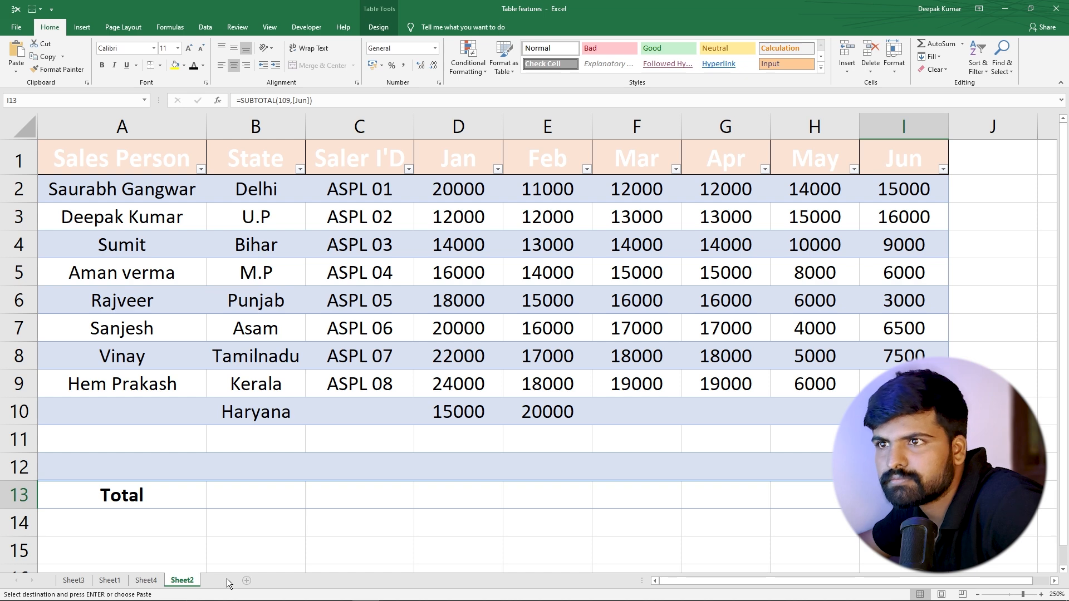
{"action": "left_click", "coordinate": [223, 580]}
{"action": "scroll", "coordinate": [171, 369], "scroll_direction": "up", "scroll_amount": 4}
{"action": "scroll", "coordinate": [171, 370], "scroll_direction": "up", "scroll_amount": 4}
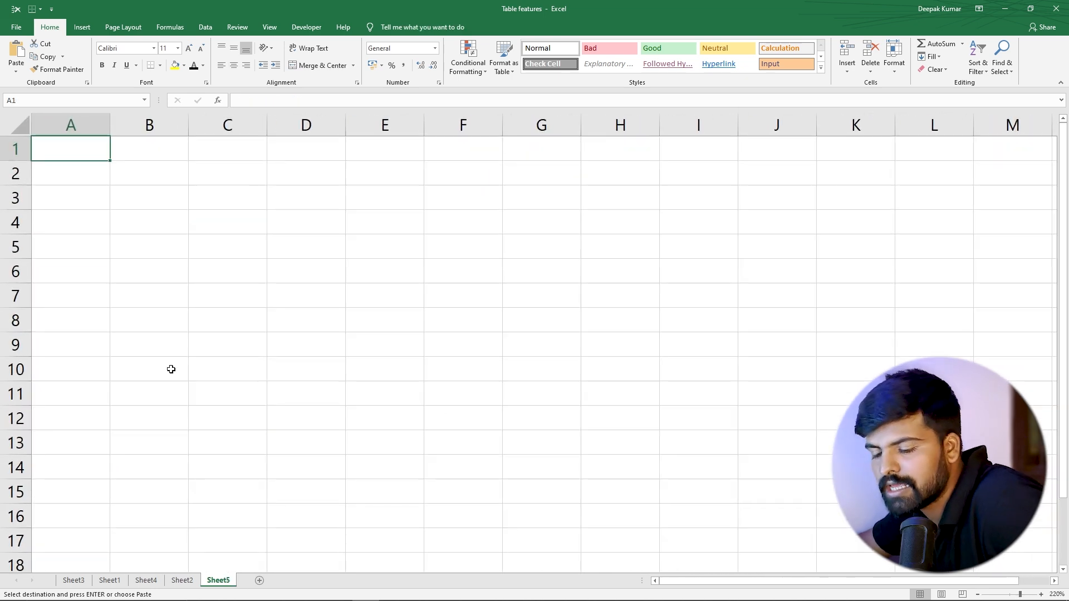
{"action": "key", "text": "ctrl+v"}
{"action": "left_click", "coordinate": [169, 365]}
{"action": "left_click", "coordinate": [160, 239]}
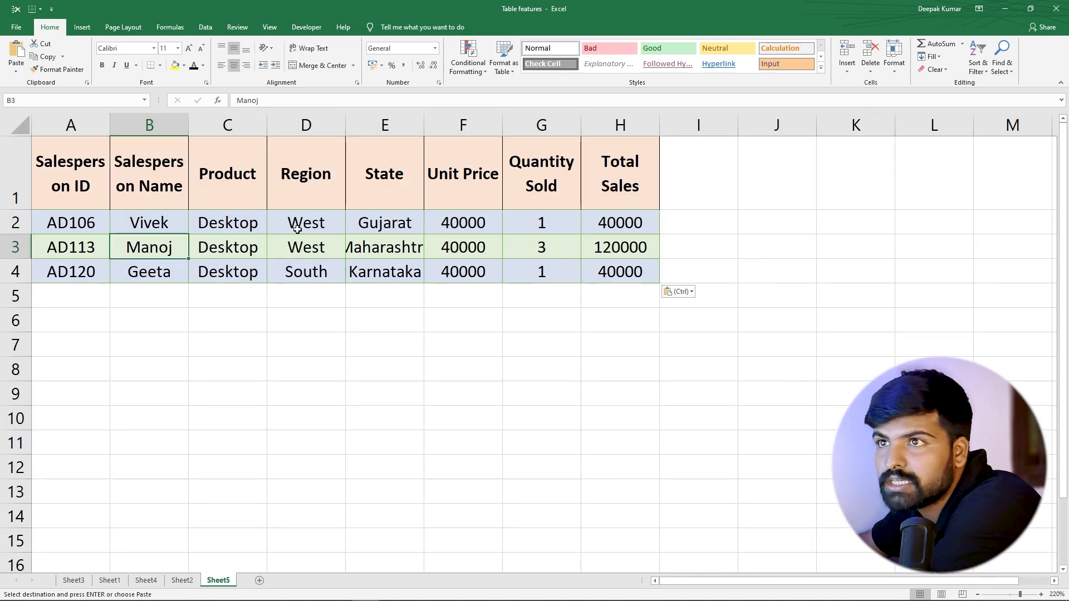
{"action": "left_click", "coordinate": [313, 253]}
{"action": "left_click_drag", "start_coordinate": [238, 222], "coordinate": [248, 273]}
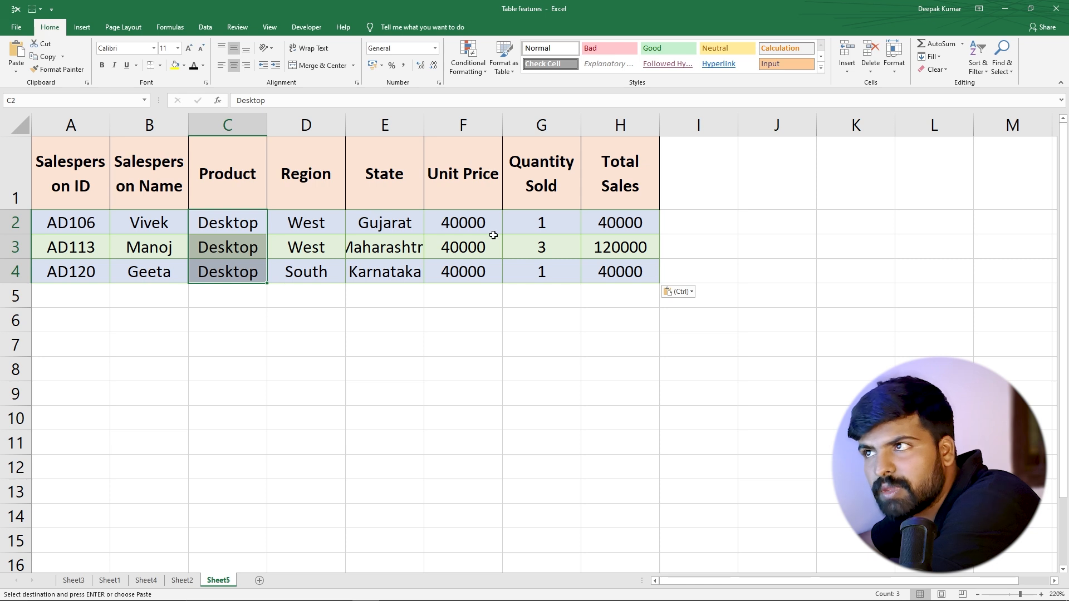
{"action": "left_click_drag", "start_coordinate": [84, 222], "coordinate": [482, 229]}
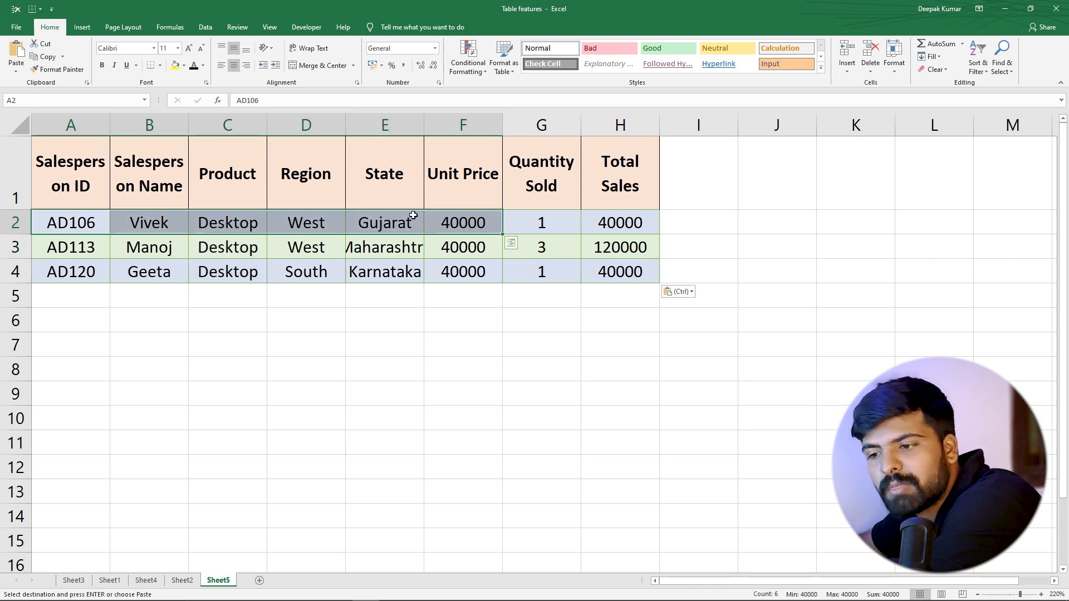
Show all products again in the Product column of the Sheet1 table and clear the pending copy selection.
{"action": "left_click", "coordinate": [109, 580]}
{"action": "left_click", "coordinate": [197, 286]}
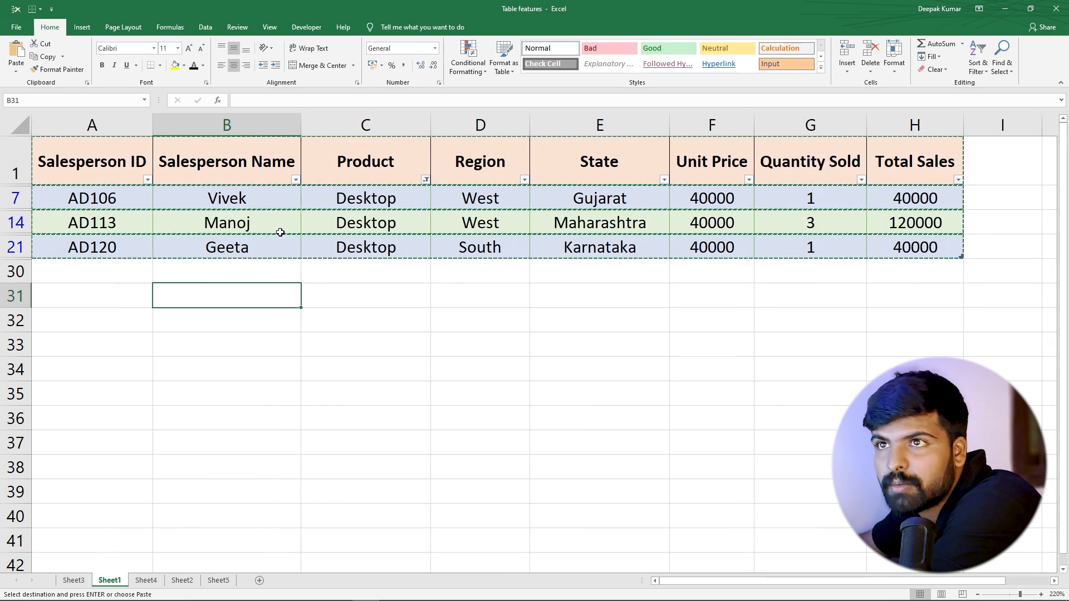
{"action": "left_click", "coordinate": [426, 179]}
{"action": "left_click", "coordinate": [315, 288]}
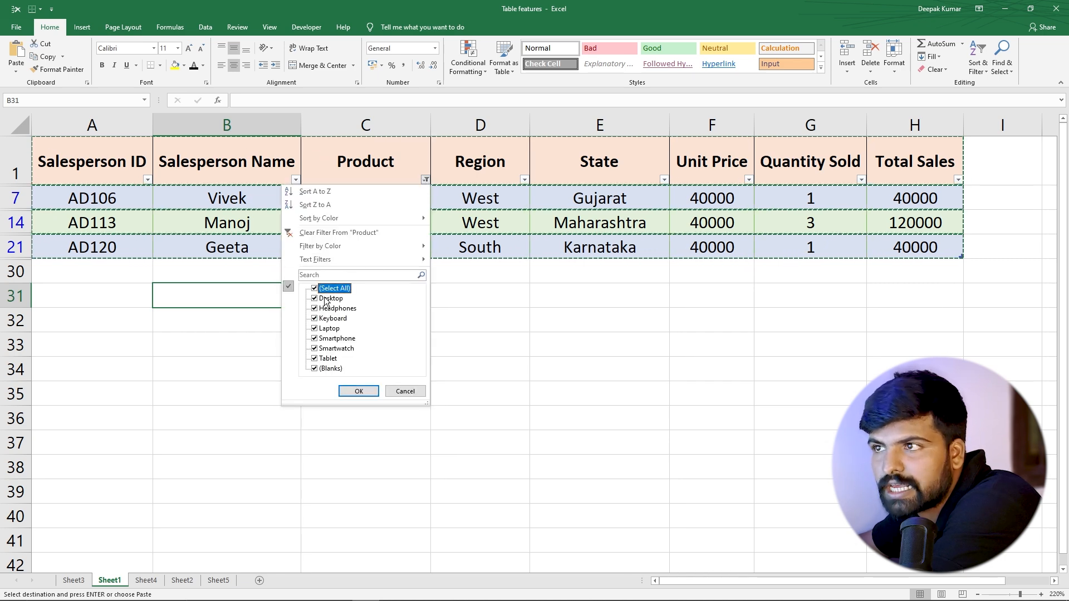
{"action": "left_click", "coordinate": [356, 392]}
{"action": "left_click", "coordinate": [356, 347]}
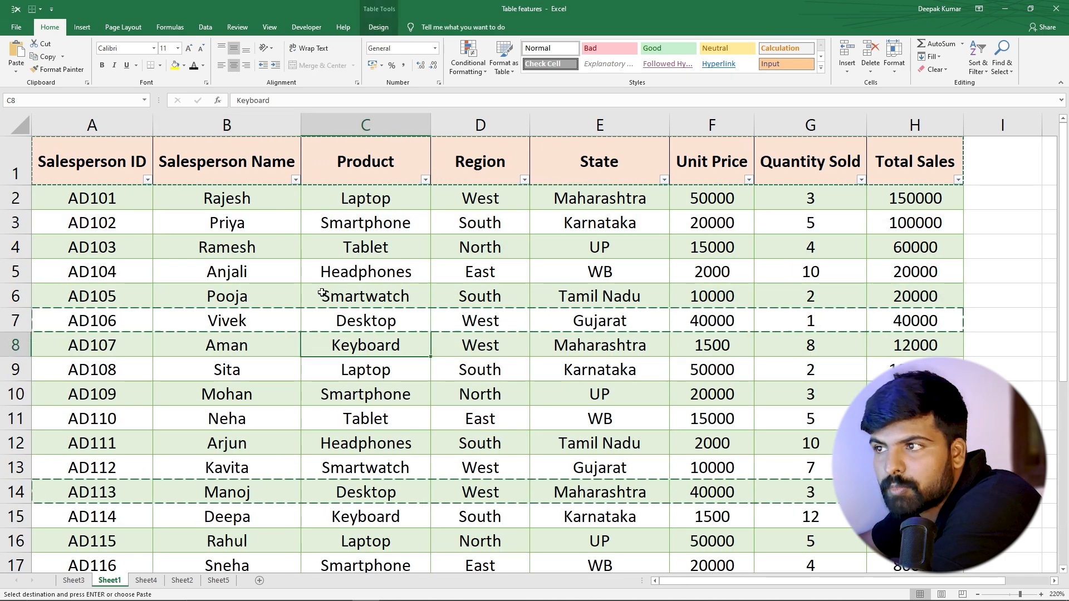
{"action": "left_click", "coordinate": [449, 249]}
{"action": "key", "text": "Escape"}
{"action": "left_click", "coordinate": [358, 269]}
{"action": "left_click", "coordinate": [378, 293]}
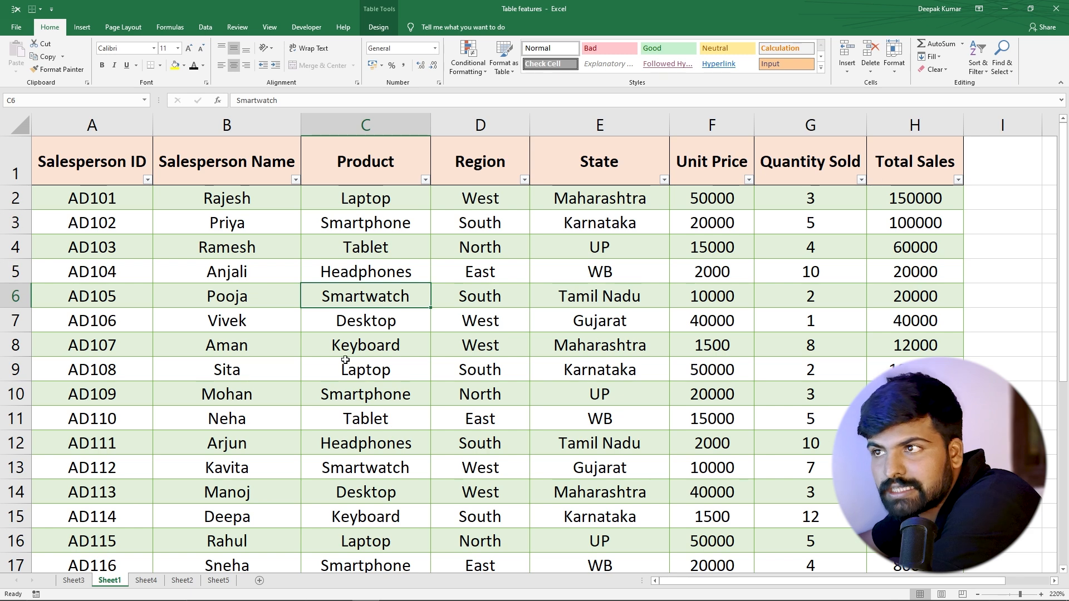
Apply the plain first style of the Light group to the Sheet1 sales table and check its row formatting.
{"action": "left_click", "coordinate": [379, 27]}
{"action": "left_click", "coordinate": [770, 68]}
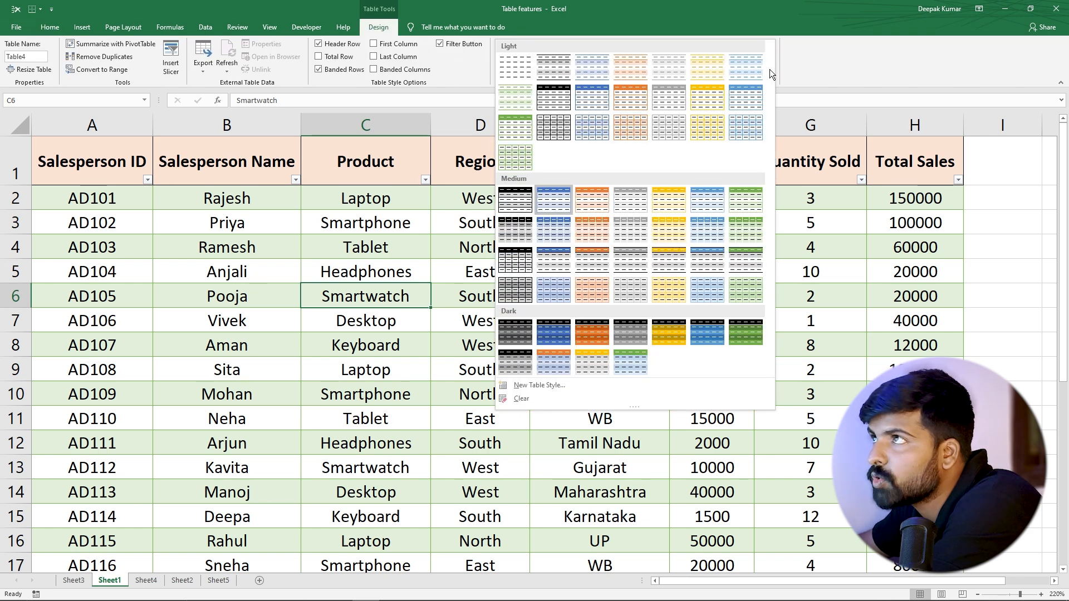
{"action": "left_click", "coordinate": [516, 72]}
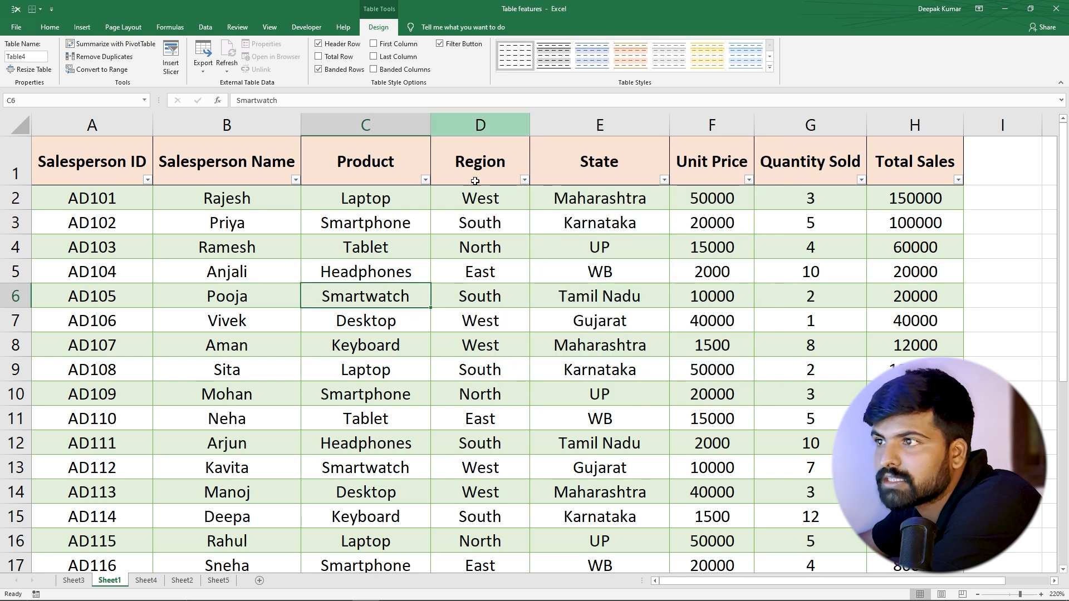
{"action": "key", "text": "Down"}
{"action": "key", "text": "Down"}
{"action": "key", "text": "Down"}
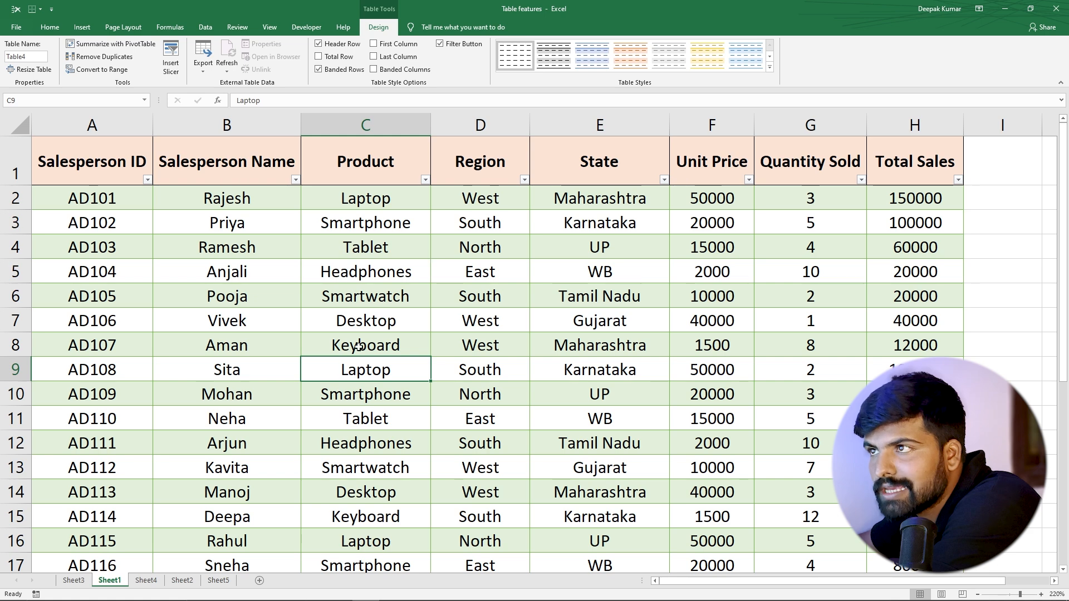
{"action": "left_click", "coordinate": [770, 67]}
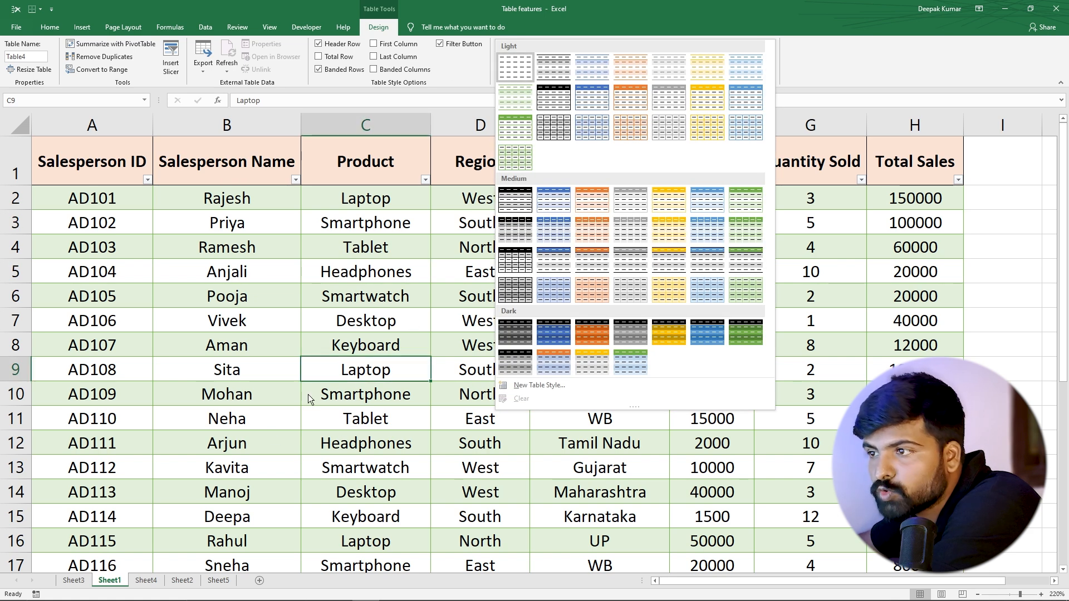
{"action": "left_click", "coordinate": [407, 372]}
{"action": "left_click", "coordinate": [390, 318]}
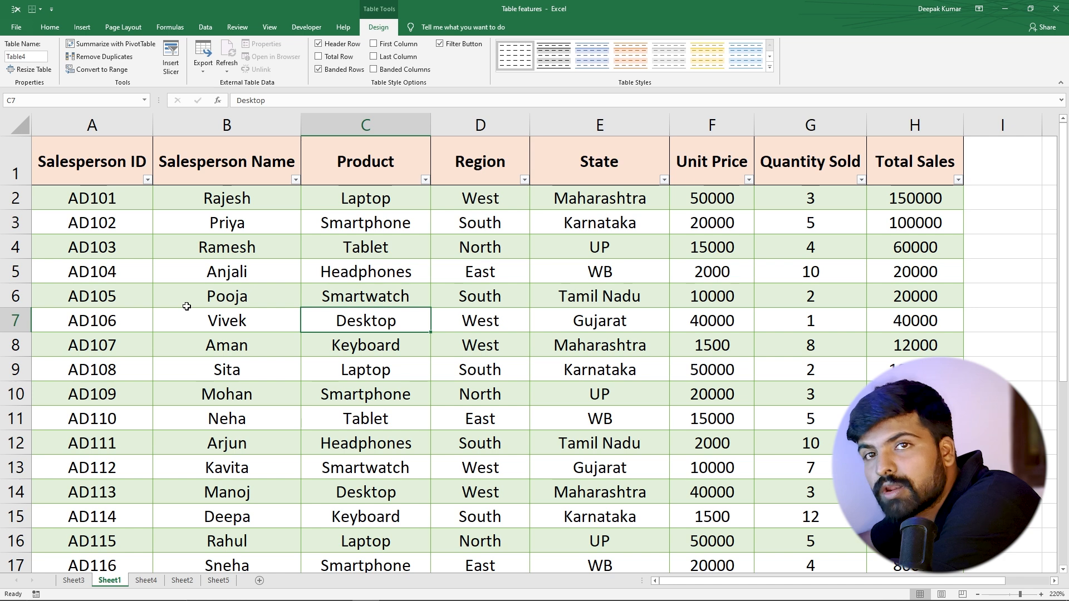
{"action": "left_click_drag", "start_coordinate": [121, 286], "coordinate": [510, 301]}
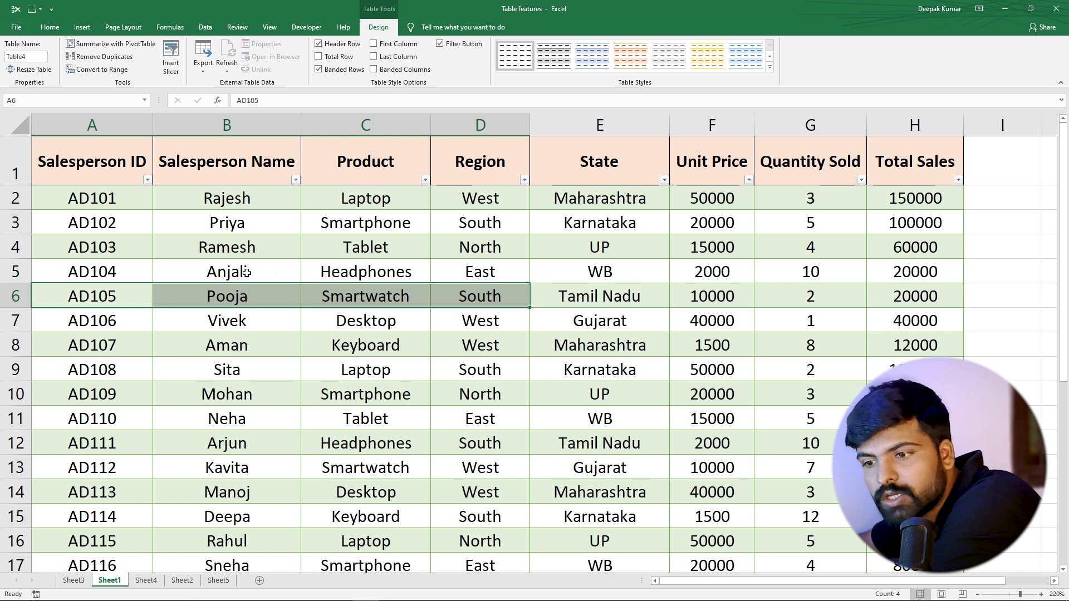
Apply the plain first style of the Light group to the monthly sales table on Sheet2 and check its data rows.
{"action": "left_click", "coordinate": [186, 580]}
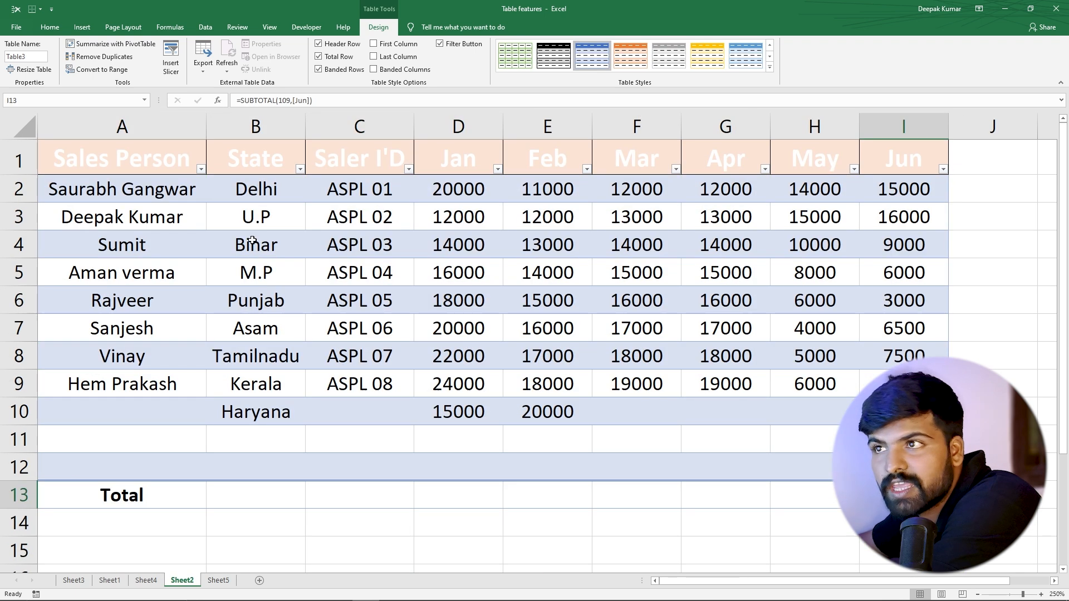
{"action": "left_click", "coordinate": [253, 240]}
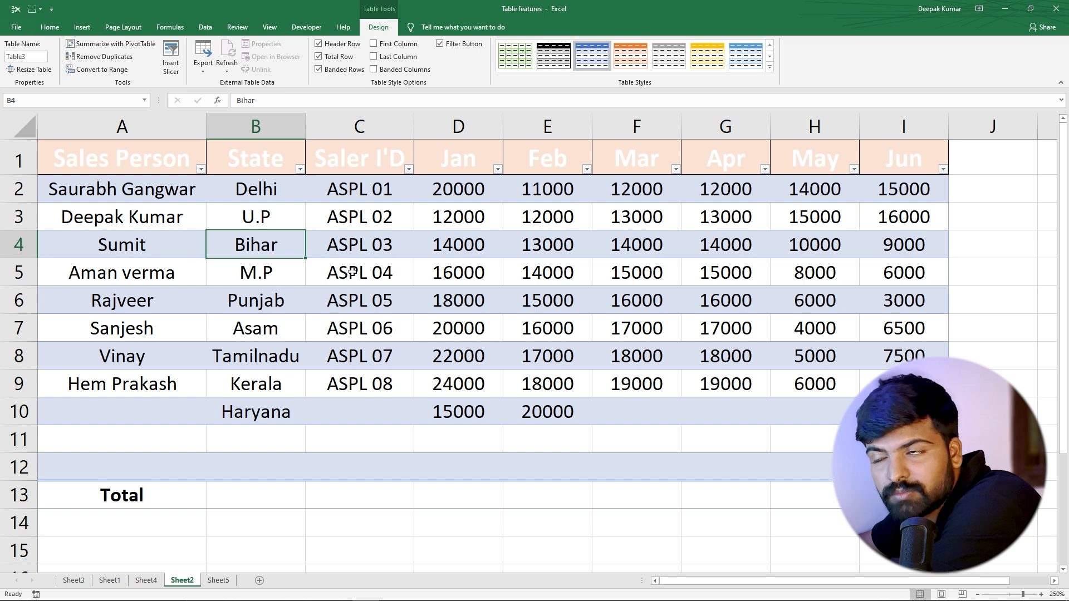
{"action": "left_click", "coordinate": [770, 68]}
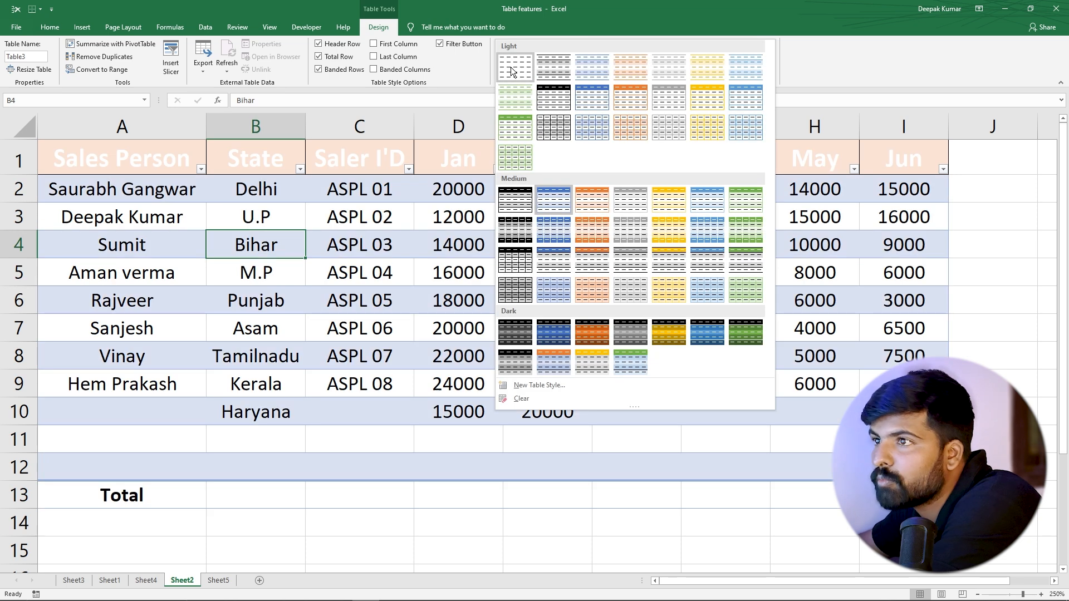
{"action": "left_click", "coordinate": [513, 72]}
{"action": "left_click", "coordinate": [123, 272]}
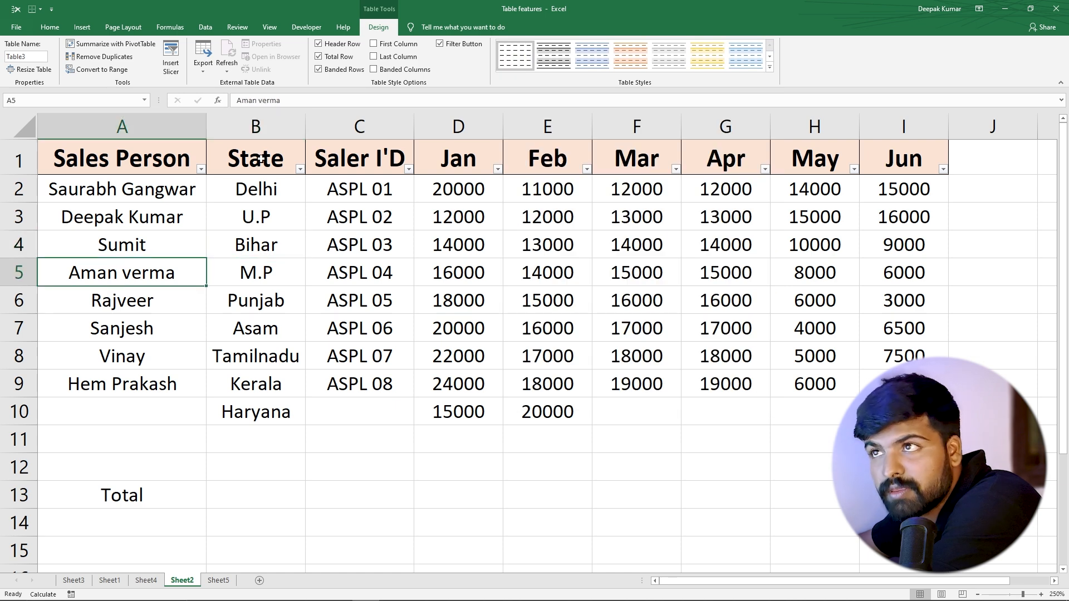
{"action": "left_click_drag", "start_coordinate": [123, 189], "coordinate": [913, 385]}
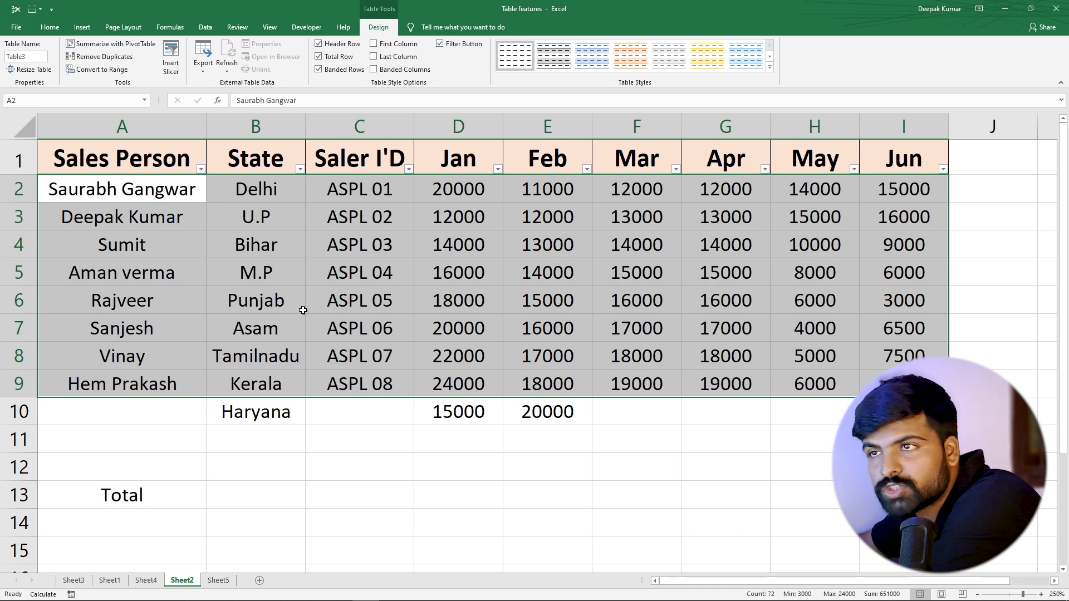
{"action": "left_click", "coordinate": [312, 307]}
Copy the Sheet2 range A1:I9 with its headers to cell A1 of a new sheet and check the pasted data.
{"action": "left_click_drag", "start_coordinate": [128, 161], "coordinate": [882, 363]}
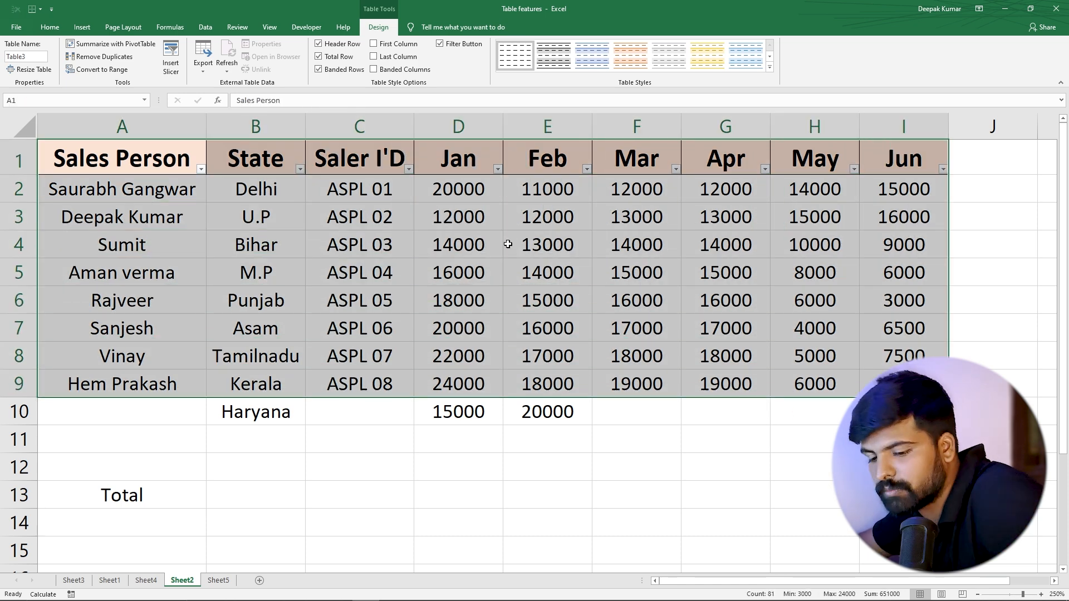
{"action": "key", "text": "ctrl+c"}
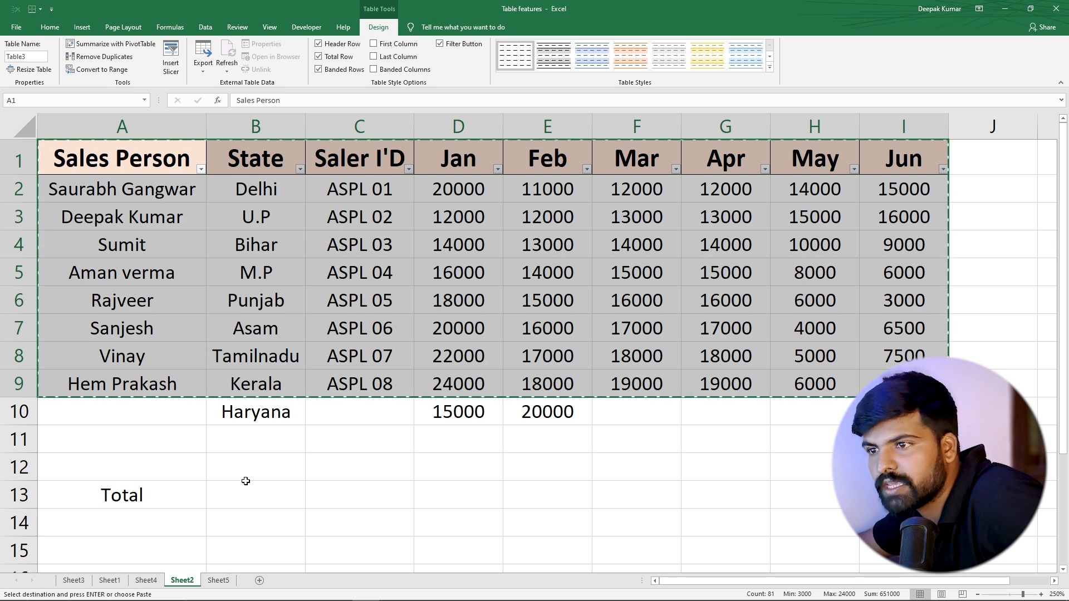
{"action": "left_click", "coordinate": [260, 581]}
{"action": "scroll", "coordinate": [222, 454], "scroll_direction": "up", "scroll_amount": 9}
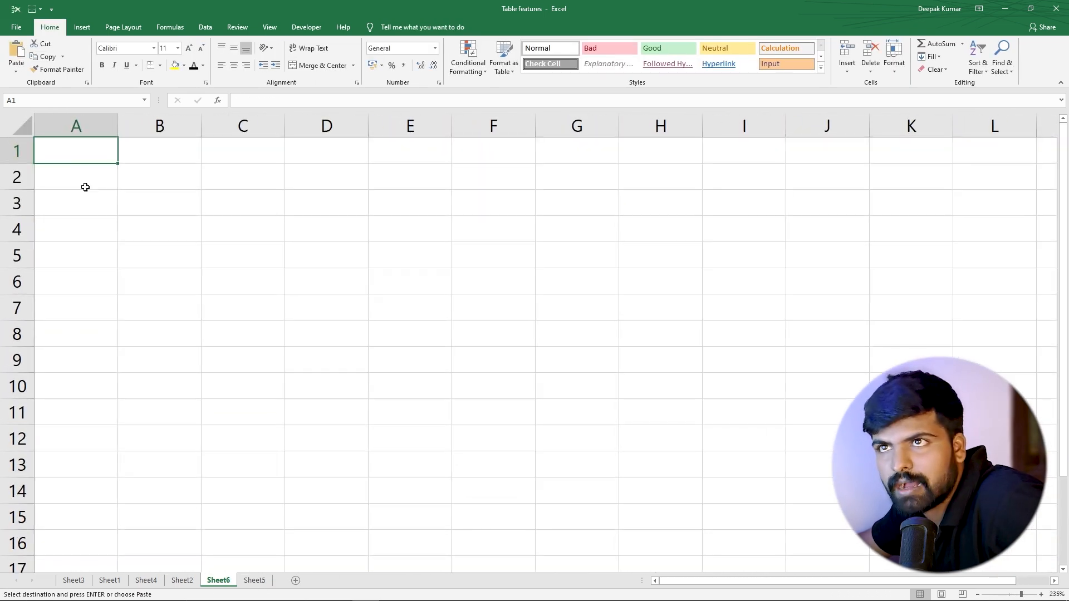
{"action": "key", "text": "ctrl+v"}
{"action": "left_click", "coordinate": [196, 271]}
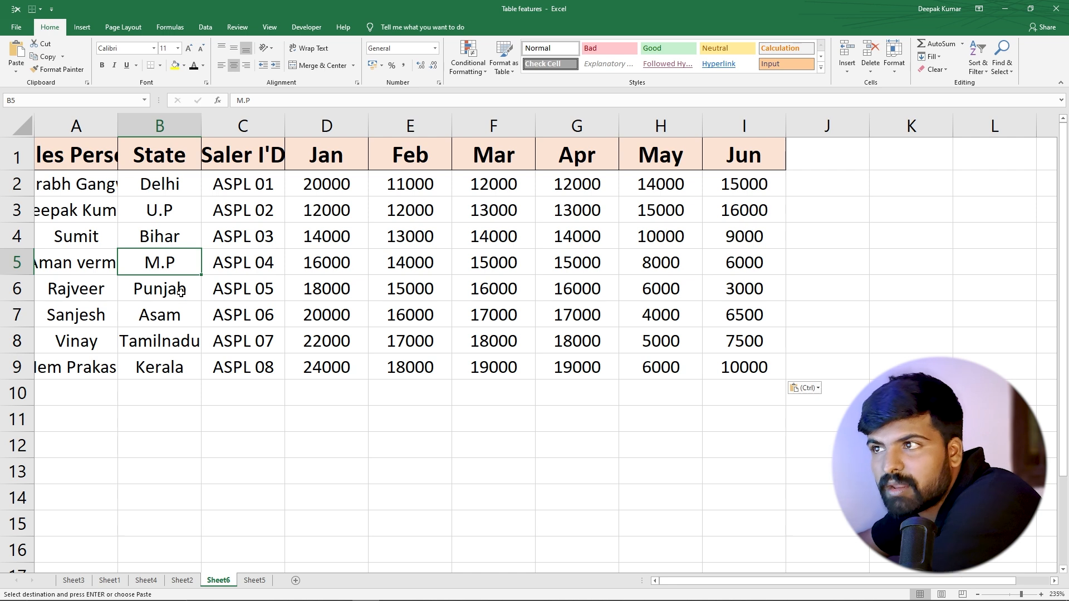
{"action": "left_click", "coordinate": [371, 243]}
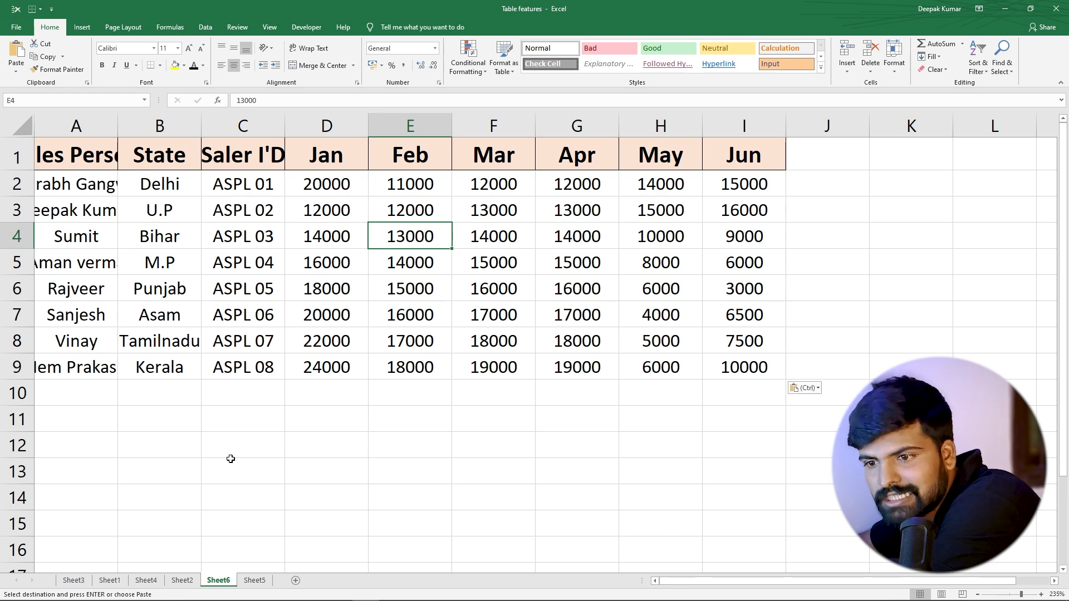
Return to the sales table on Sheet1 and look through its rows and its Product and Region columns.
{"action": "left_click", "coordinate": [183, 581]}
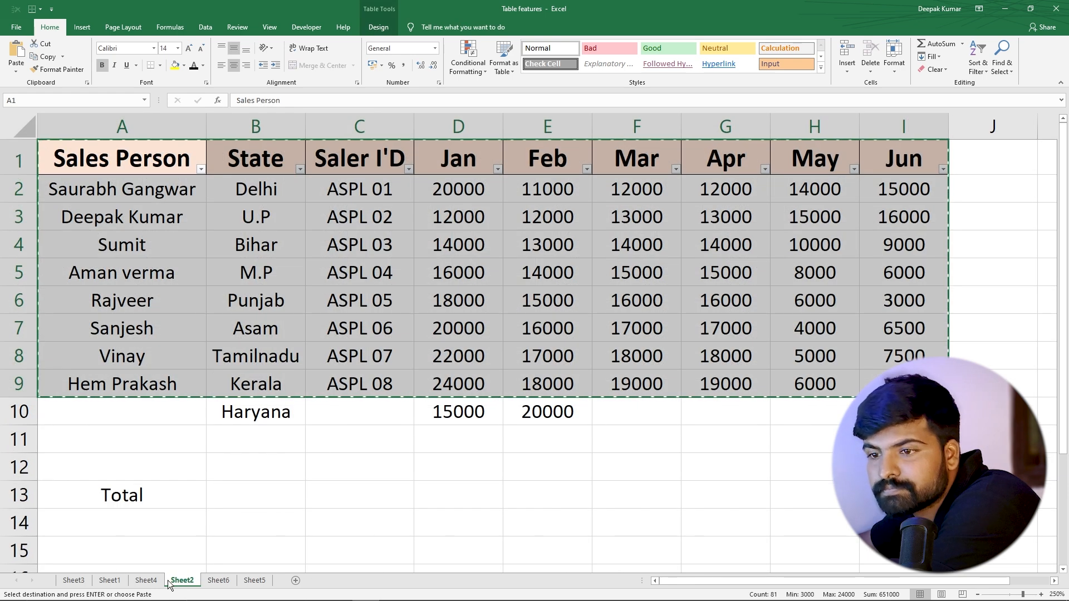
{"action": "left_click", "coordinate": [110, 581]}
{"action": "scroll", "coordinate": [341, 264], "scroll_direction": "down", "scroll_amount": 6}
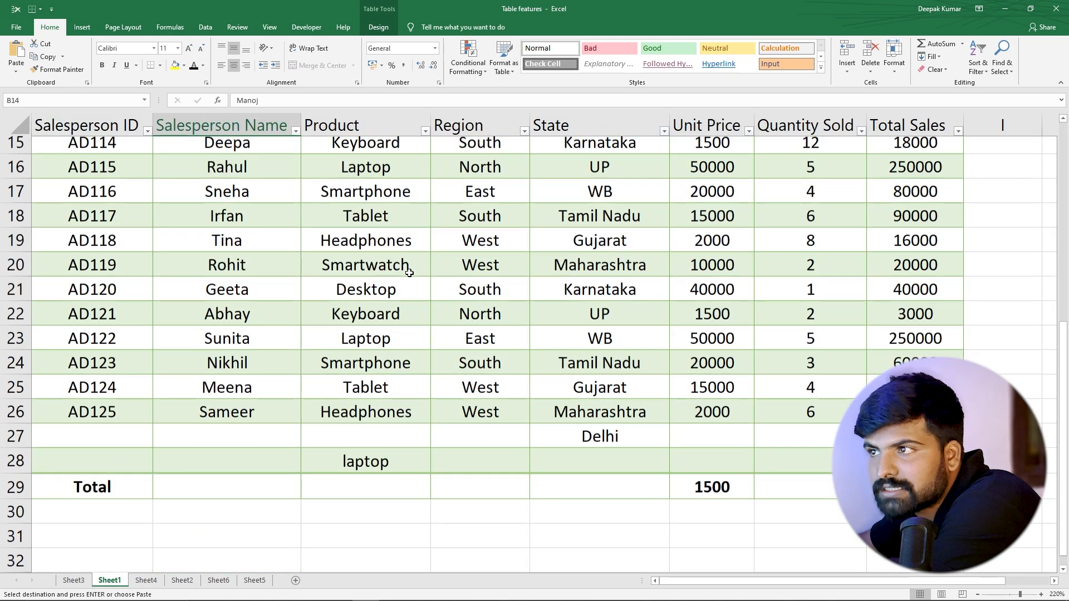
{"action": "scroll", "coordinate": [478, 223], "scroll_direction": "up", "scroll_amount": 6}
{"action": "left_click", "coordinate": [382, 310]}
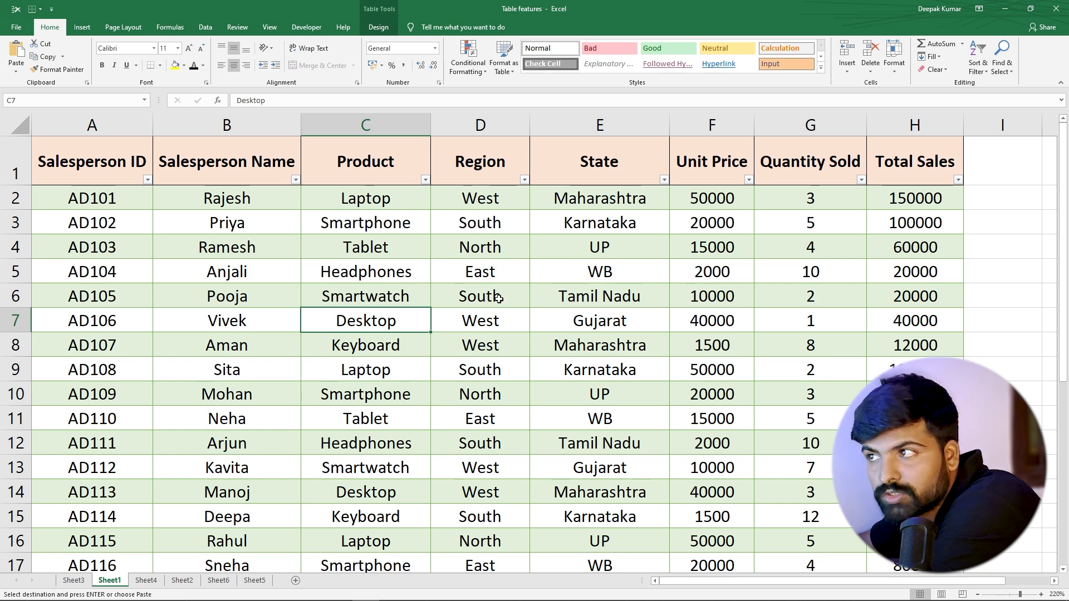
{"action": "left_click", "coordinate": [477, 299]}
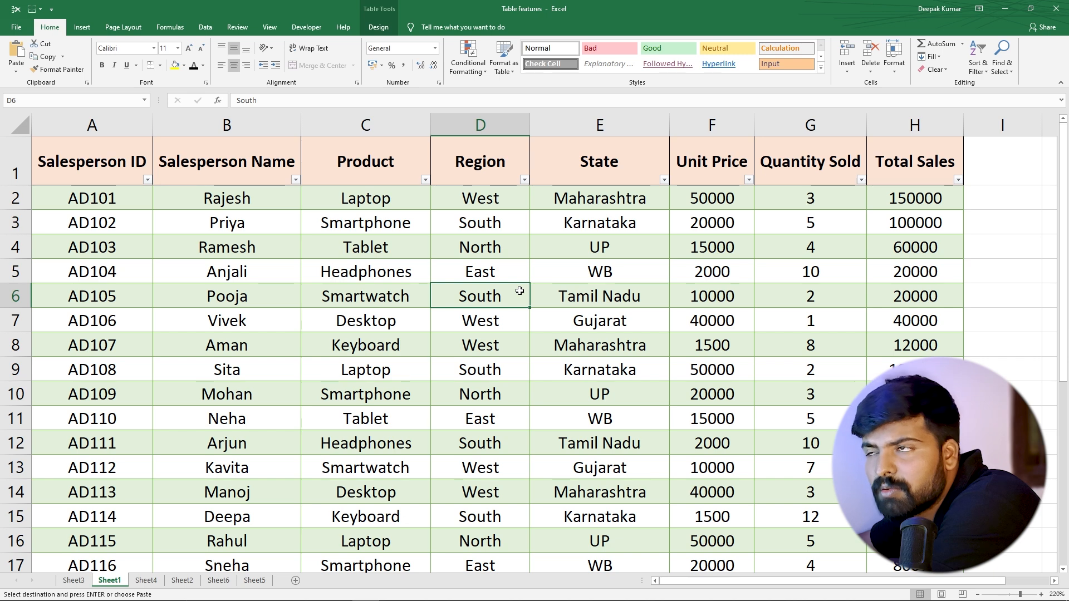
Insert Product and Region slicers for the Sheet1 sales table and place them over opposite sides of the table.
{"action": "left_click", "coordinate": [377, 26]}
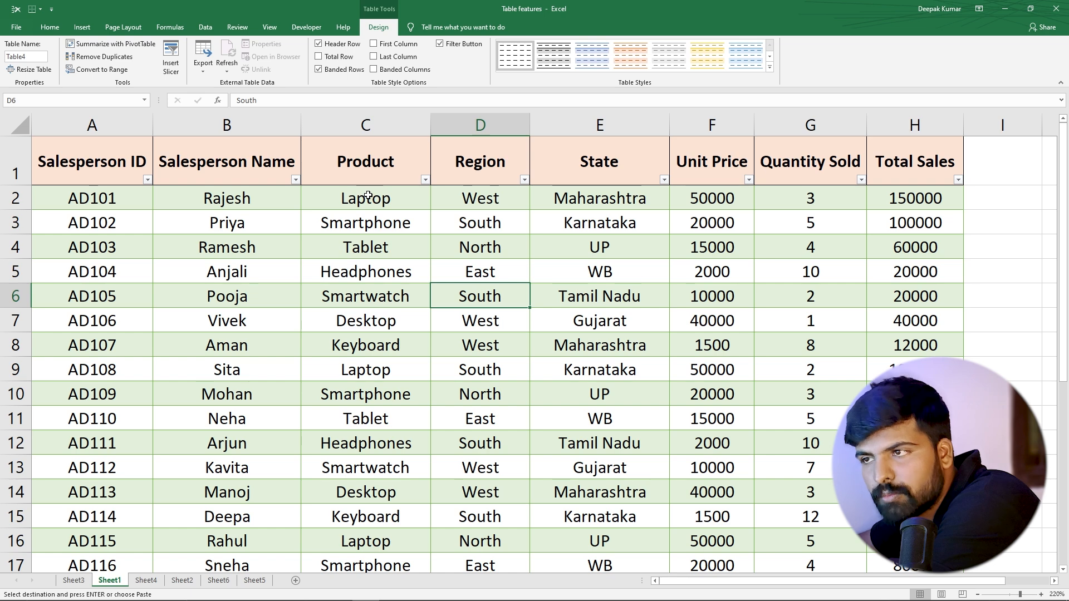
{"action": "left_click", "coordinate": [171, 55]}
{"action": "left_click_drag", "start_coordinate": [458, 183], "coordinate": [684, 208]}
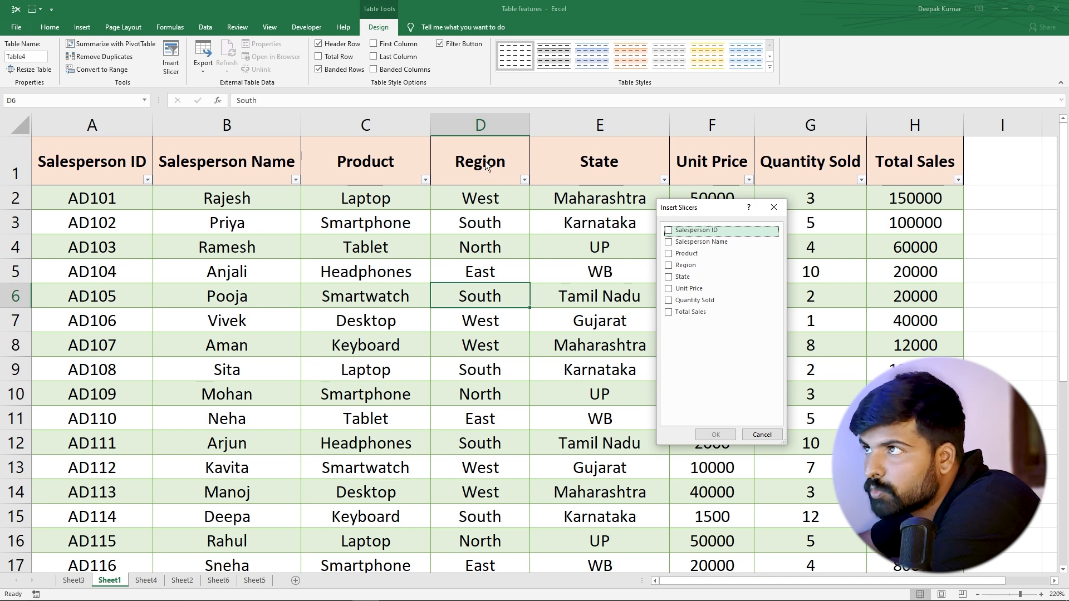
{"action": "left_click", "coordinate": [670, 266]}
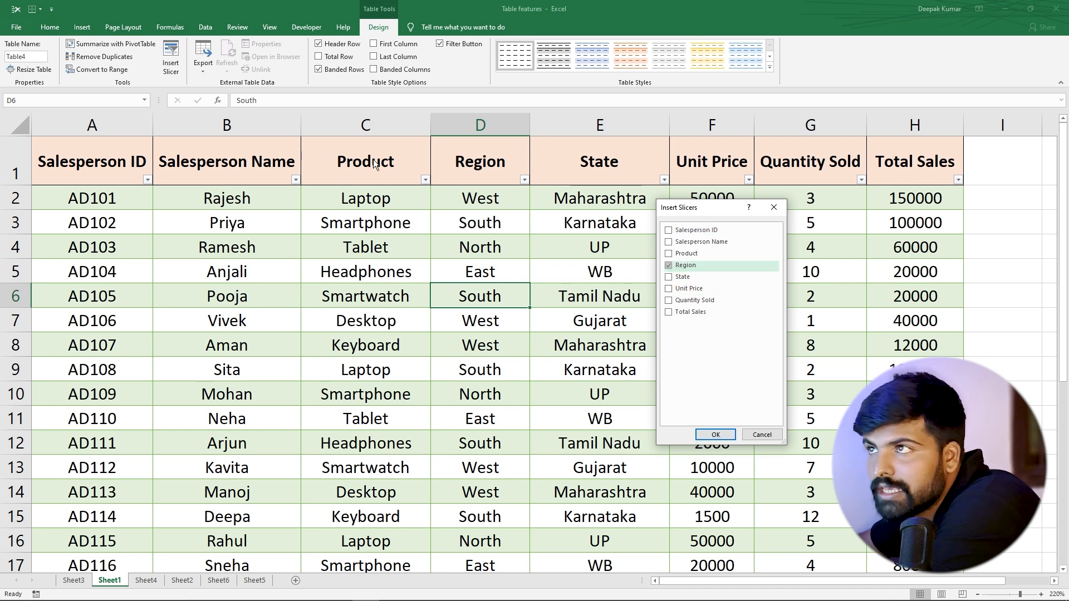
{"action": "left_click", "coordinate": [670, 253]}
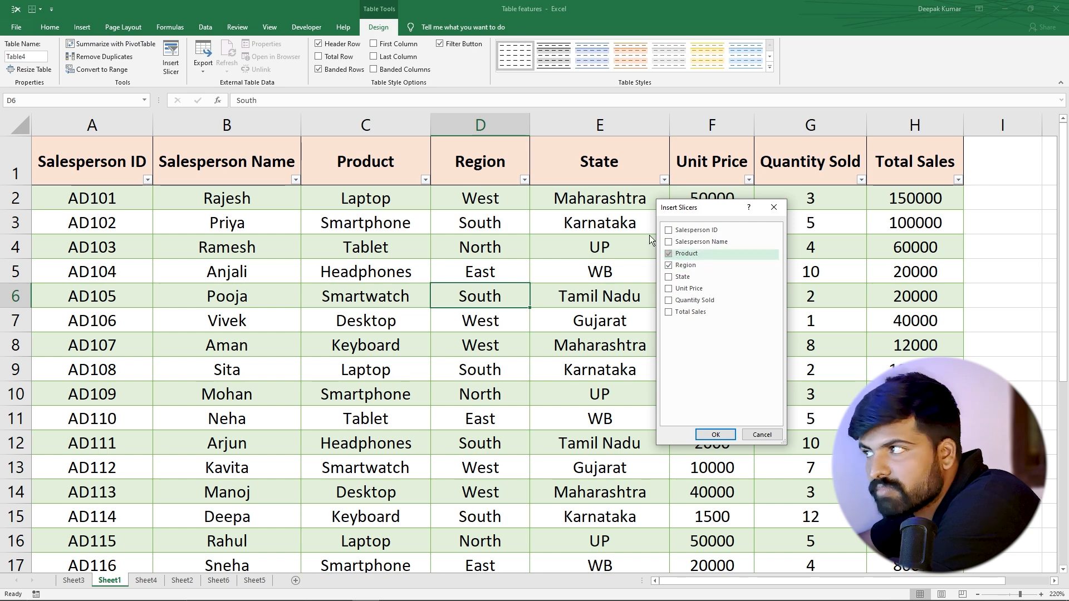
{"action": "left_click", "coordinate": [705, 436]}
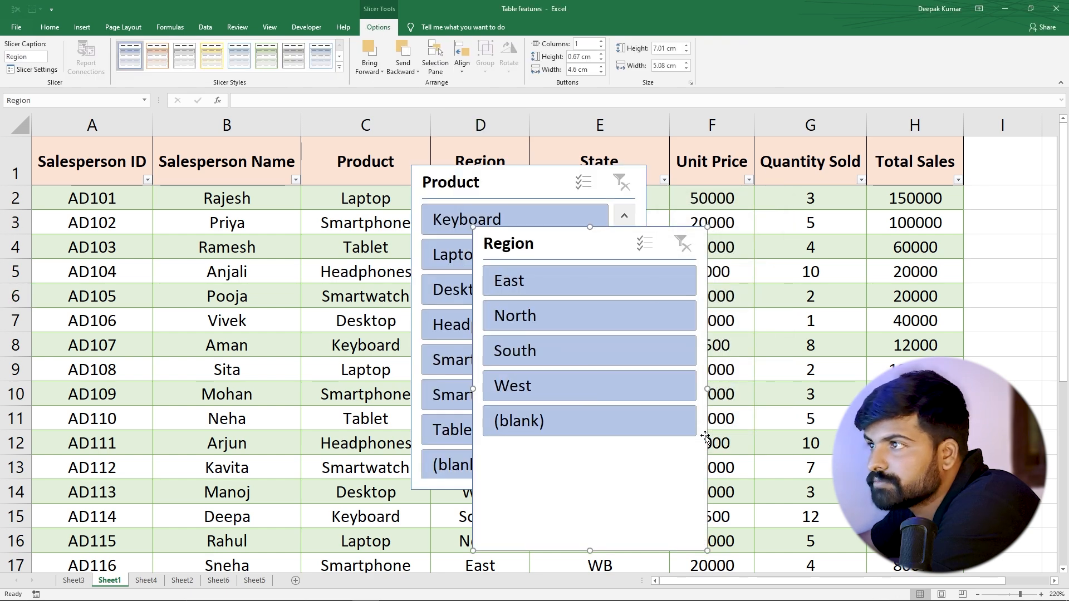
{"action": "left_click_drag", "start_coordinate": [550, 229], "coordinate": [138, 200]}
{"action": "left_click_drag", "start_coordinate": [445, 167], "coordinate": [766, 180]}
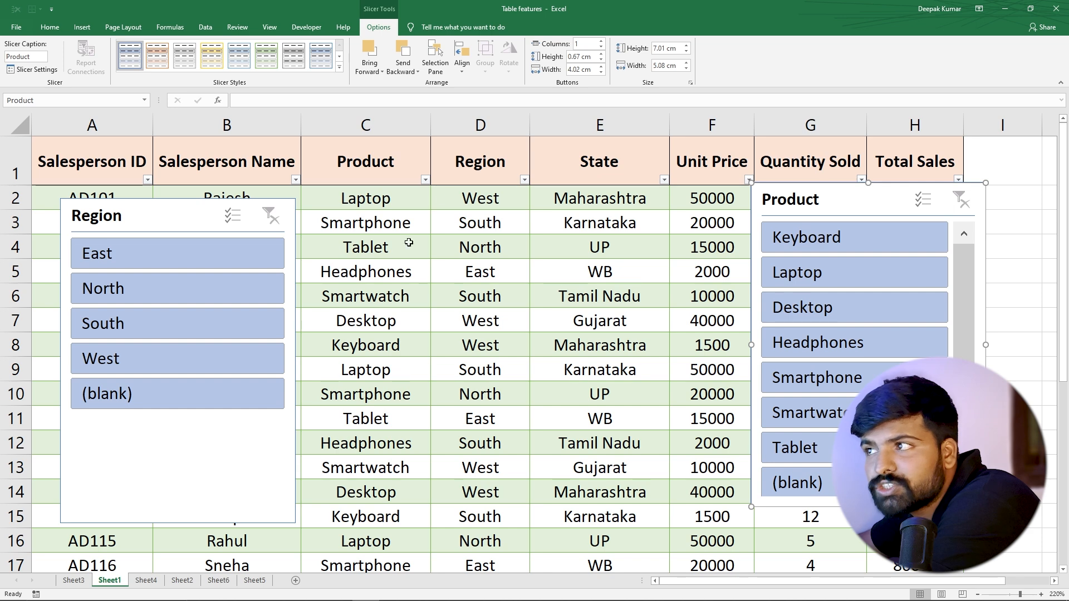
Filter the table by slicer to East, North, South and West in turn, and narrow the West rows to Keyboard.
{"action": "left_click", "coordinate": [166, 255]}
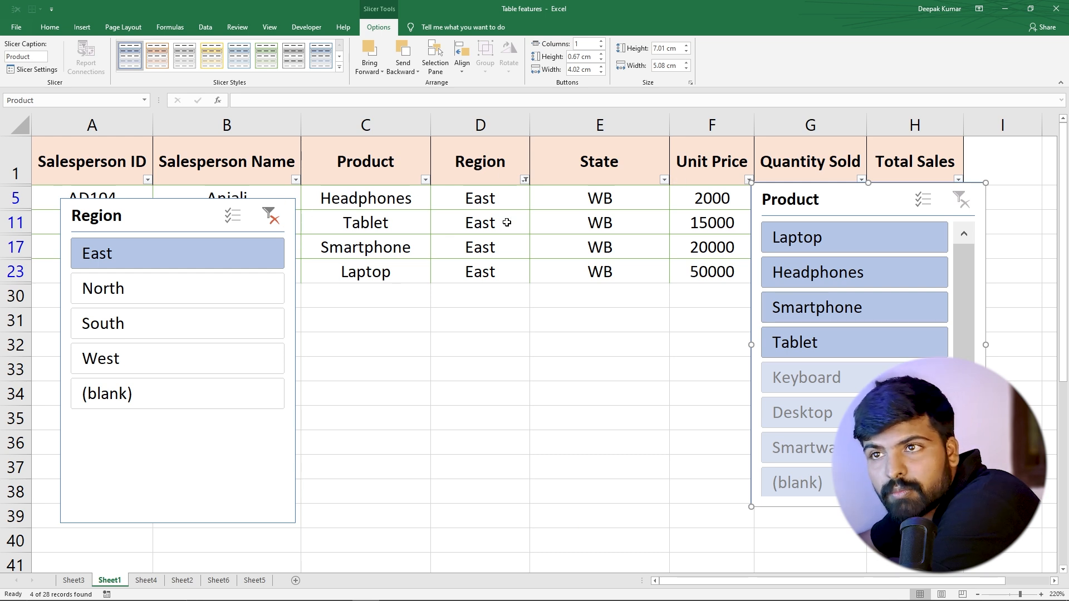
{"action": "left_click", "coordinate": [179, 294]}
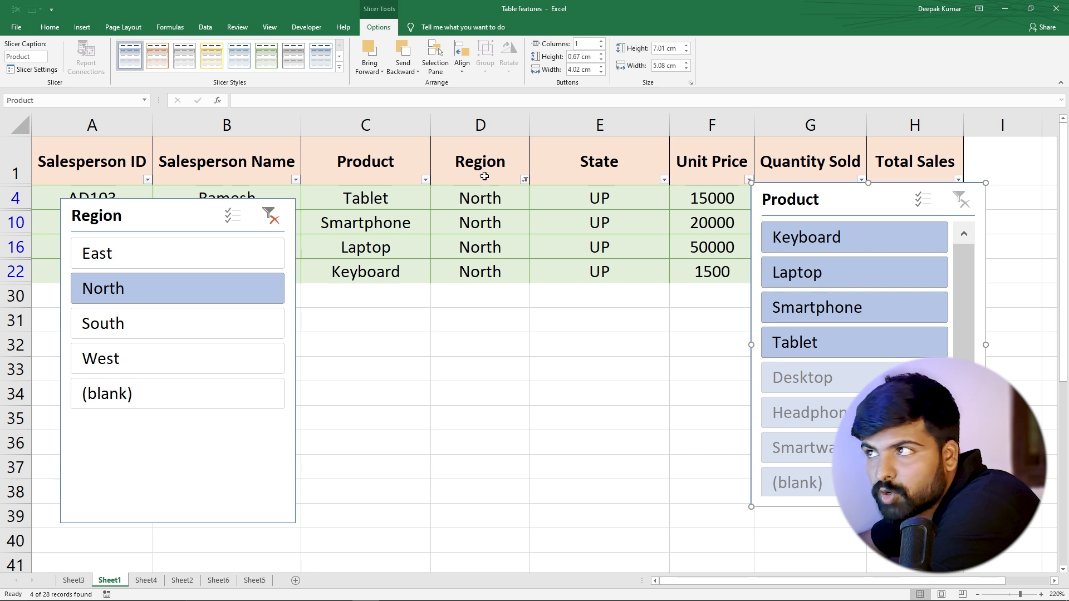
{"action": "left_click", "coordinate": [167, 328]}
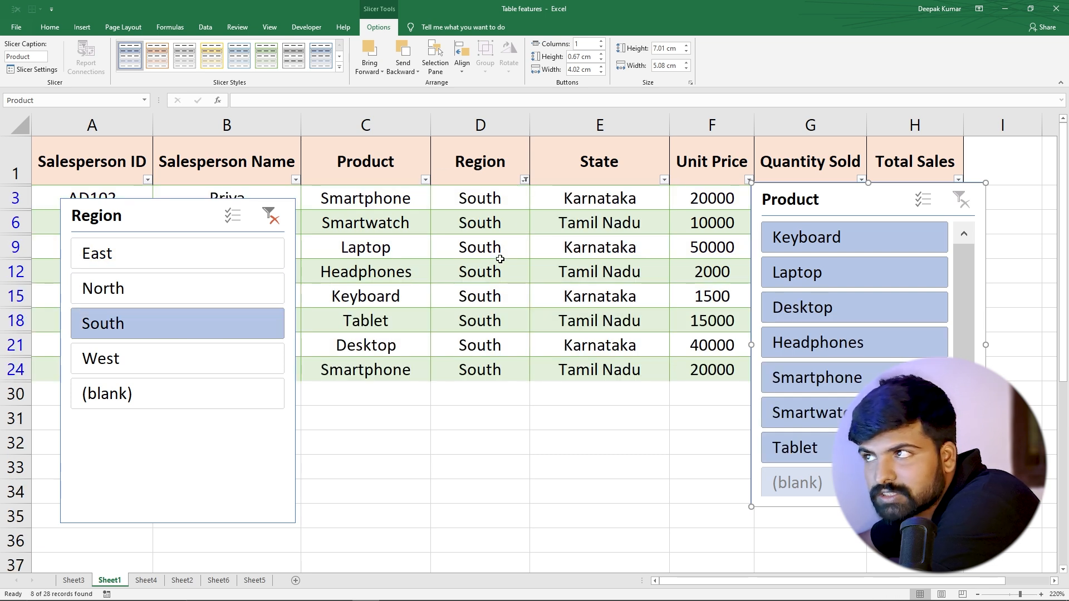
{"action": "left_click", "coordinate": [162, 358]}
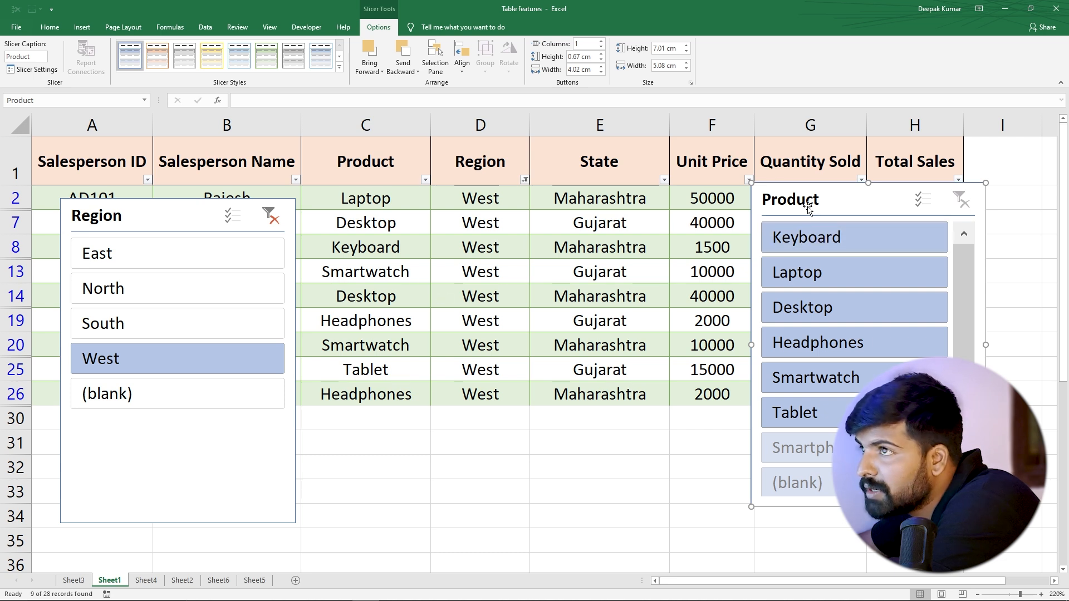
{"action": "left_click", "coordinate": [858, 239]}
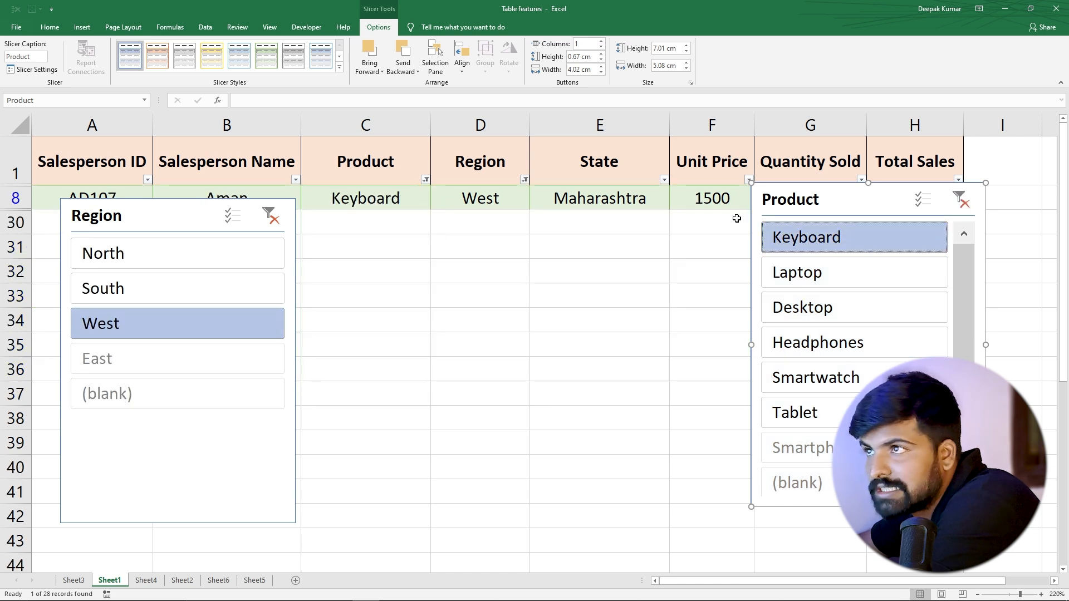
Clear the Region filter, show only Desktop and then Smartphone with the Region slicer moved below the rows, and clear the Product filter.
{"action": "left_click", "coordinate": [270, 219]}
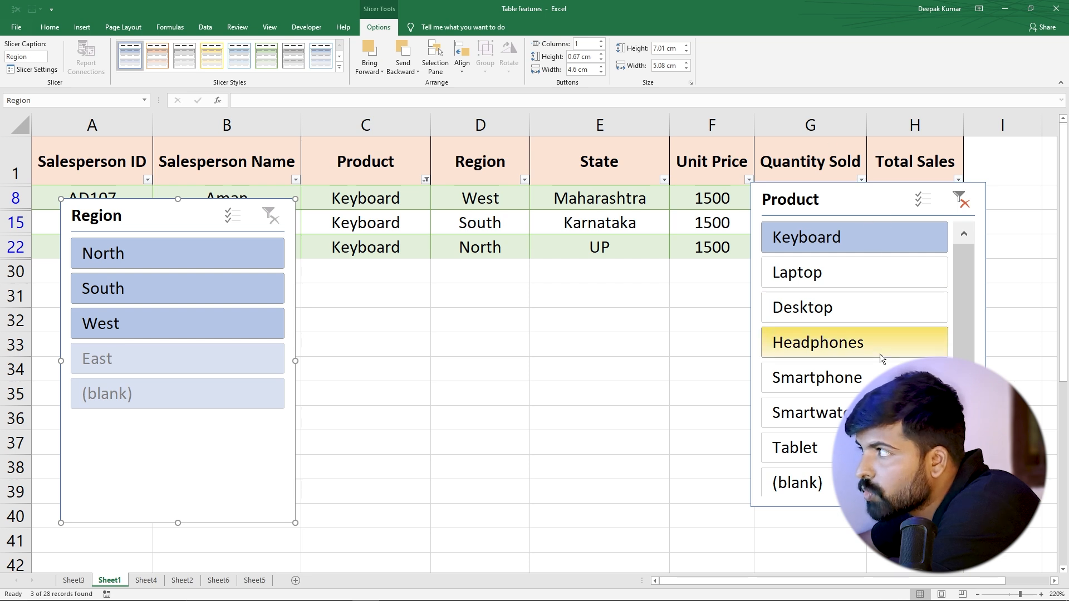
{"action": "left_click", "coordinate": [797, 309]}
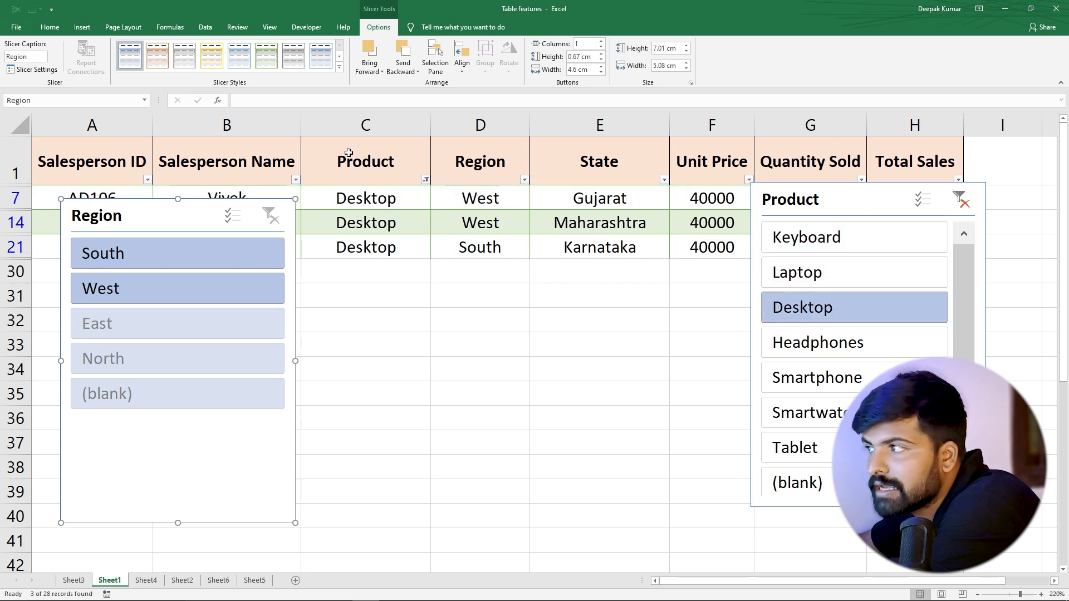
{"action": "left_click", "coordinate": [814, 378]}
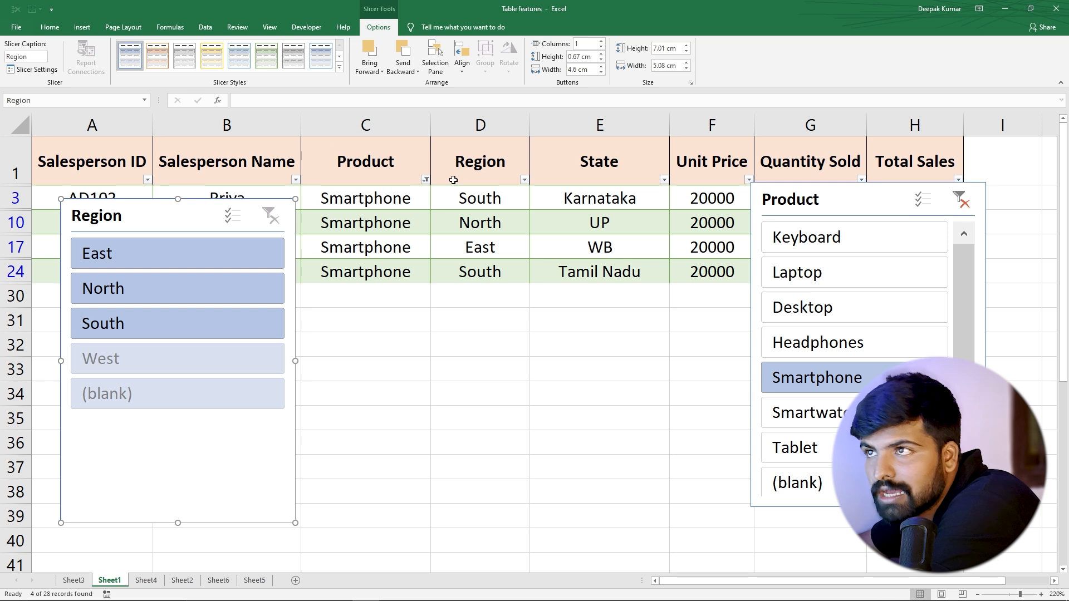
{"action": "left_click_drag", "start_coordinate": [225, 199], "coordinate": [222, 320]}
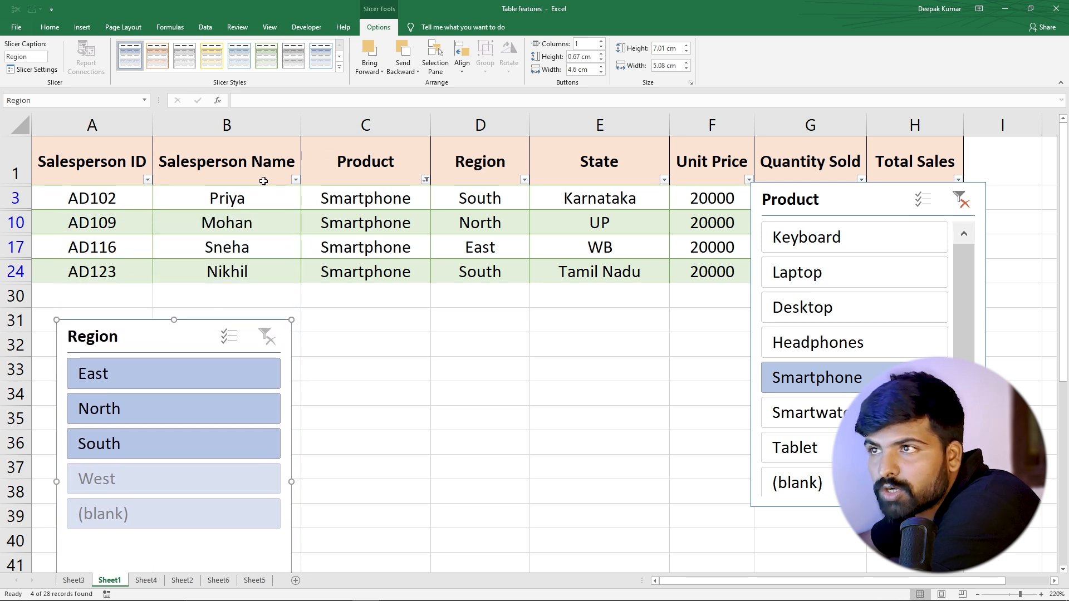
{"action": "left_click", "coordinate": [962, 204]}
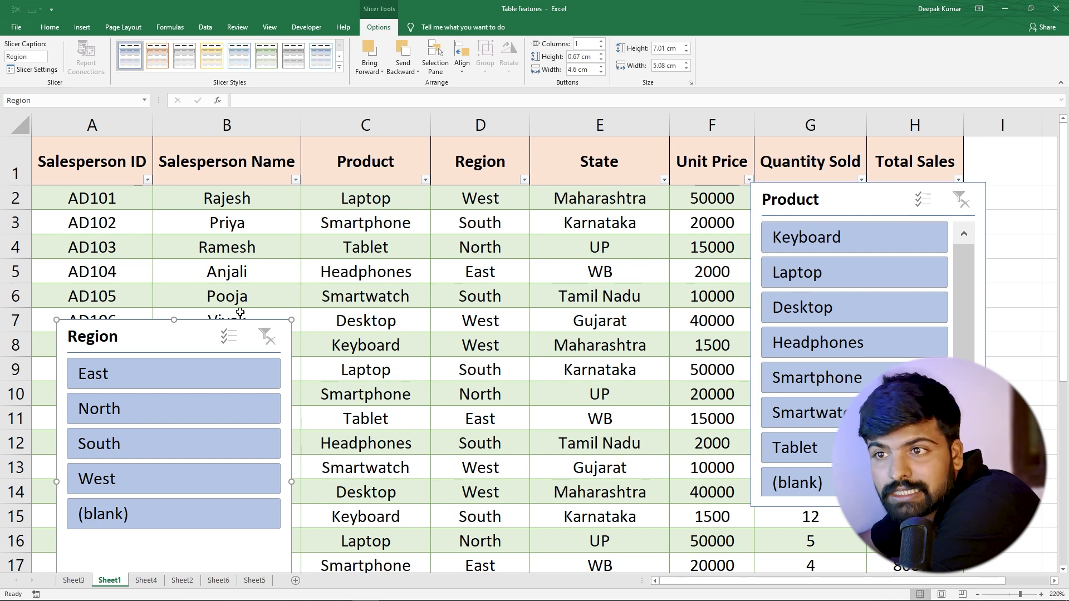
Filter the table to East and West together using multi-select in the Region slicer.
{"action": "left_click", "coordinate": [152, 372]}
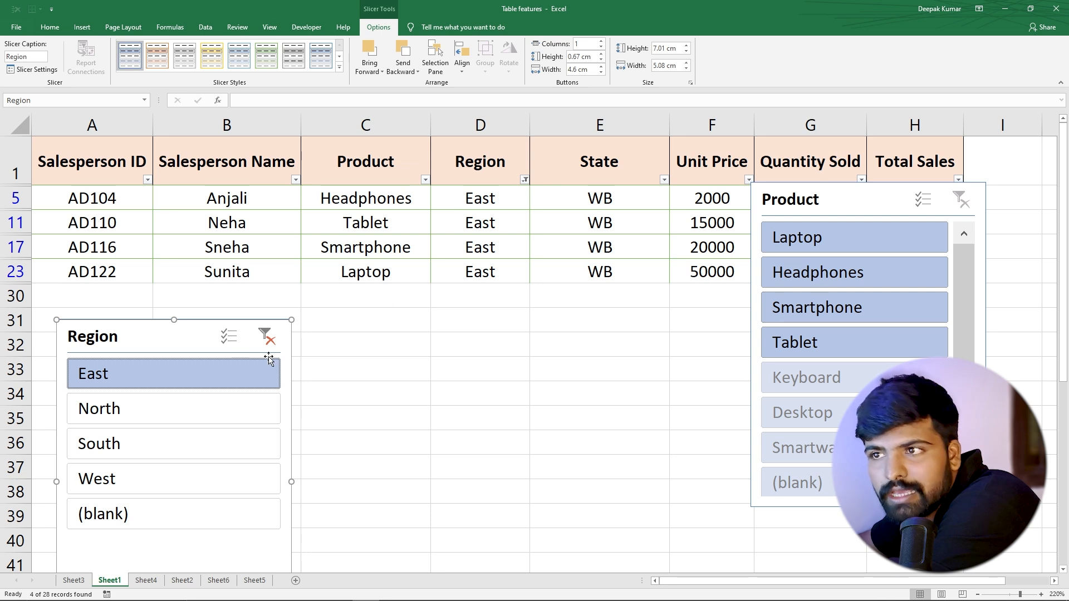
{"action": "left_click", "coordinate": [226, 333]}
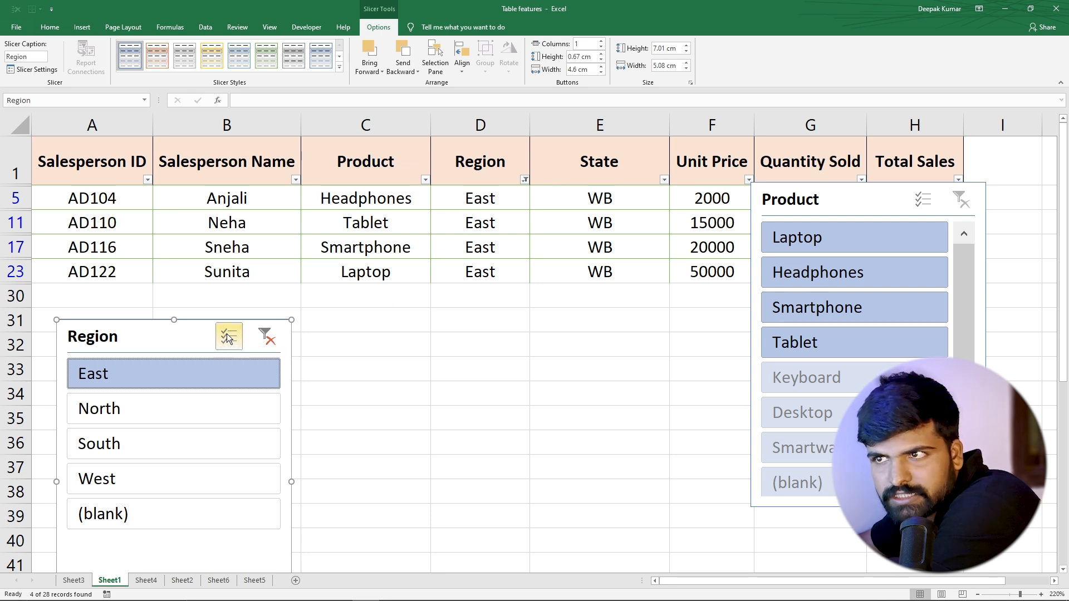
{"action": "left_click", "coordinate": [132, 477]}
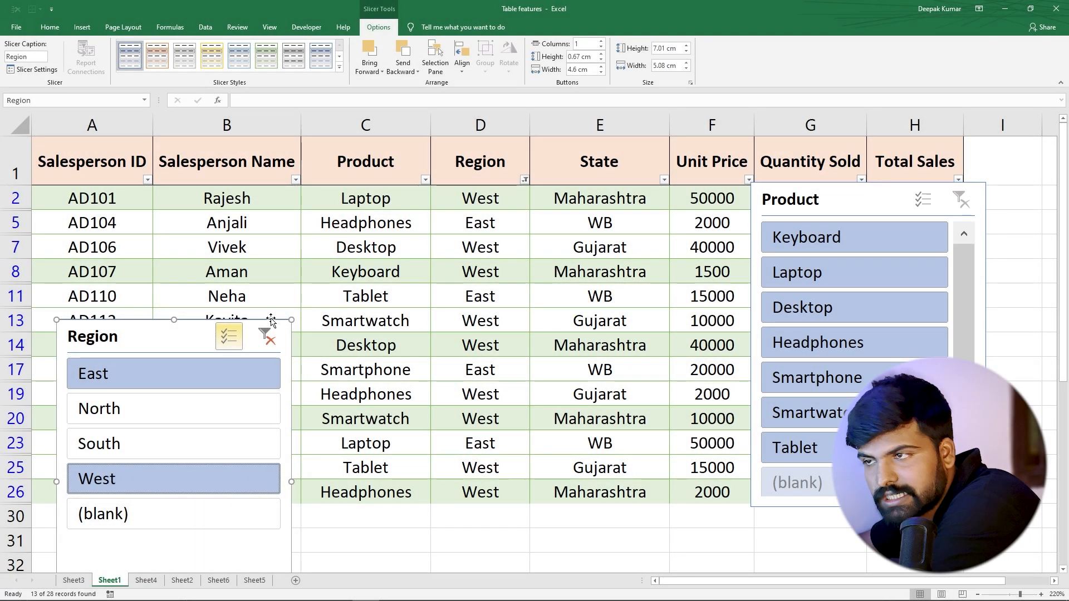
Delete the Region slicer and insert a new Region slicer, placed over the Salesperson Name and Product columns.
{"action": "key", "text": "Delete"}
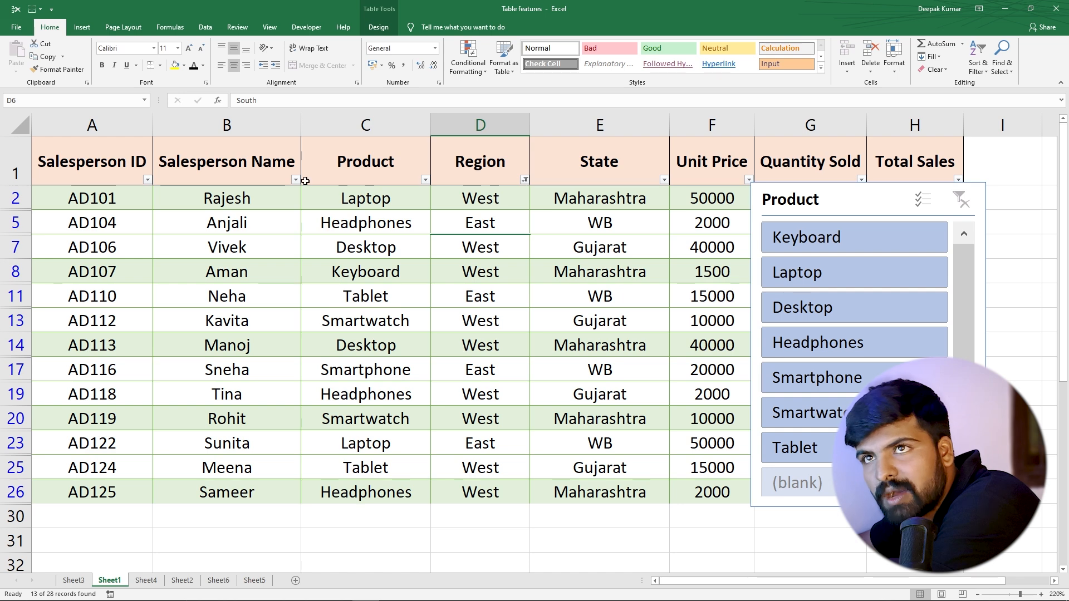
{"action": "left_click", "coordinate": [379, 27]}
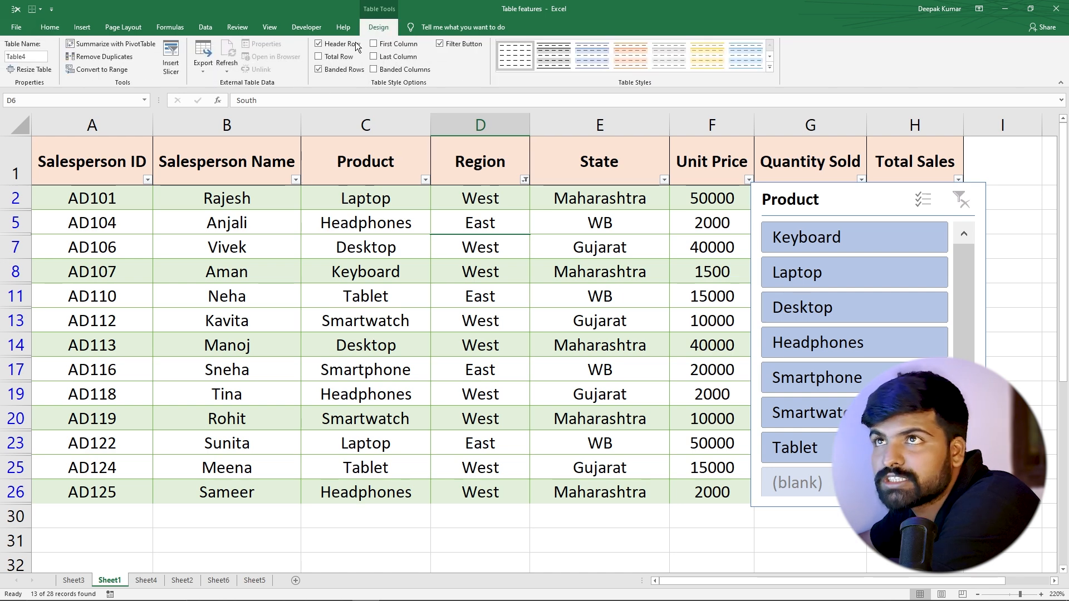
{"action": "left_click", "coordinate": [171, 56]}
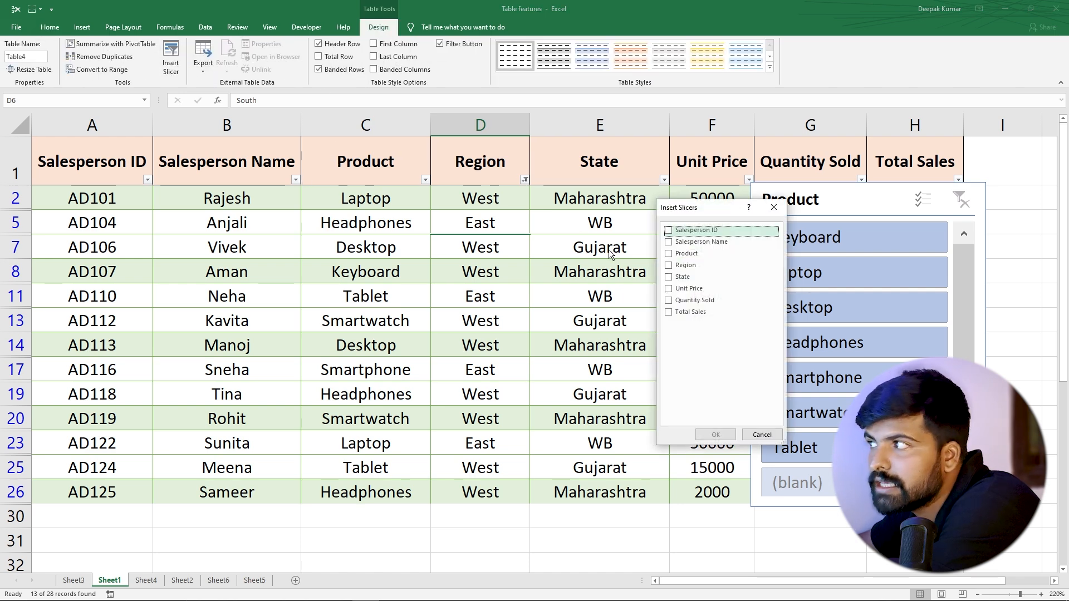
{"action": "left_click", "coordinate": [670, 264]}
{"action": "left_click", "coordinate": [715, 435]}
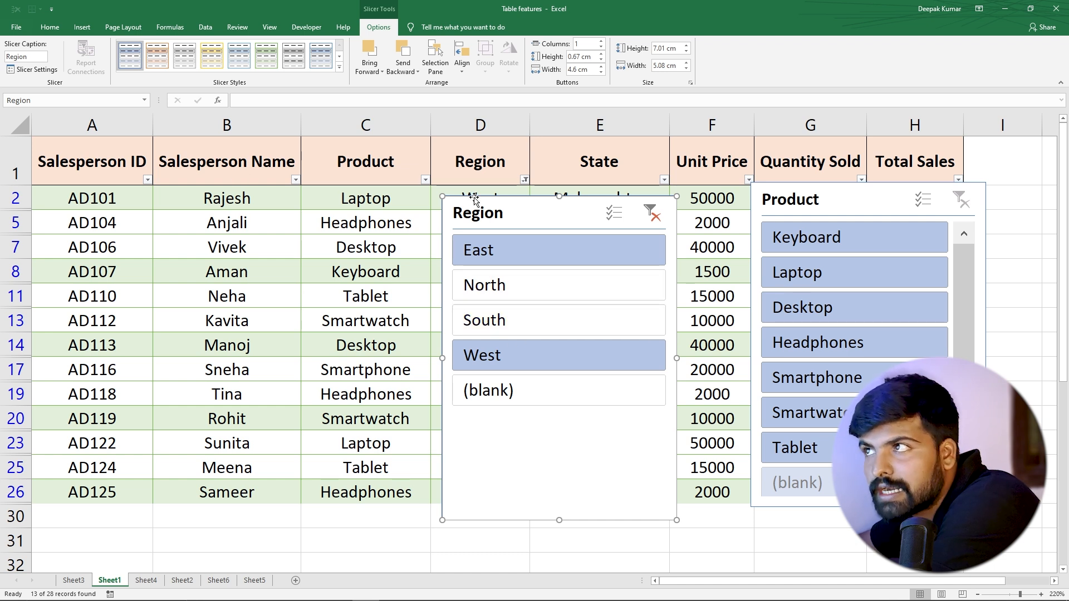
{"action": "left_click_drag", "start_coordinate": [474, 196], "coordinate": [186, 198]}
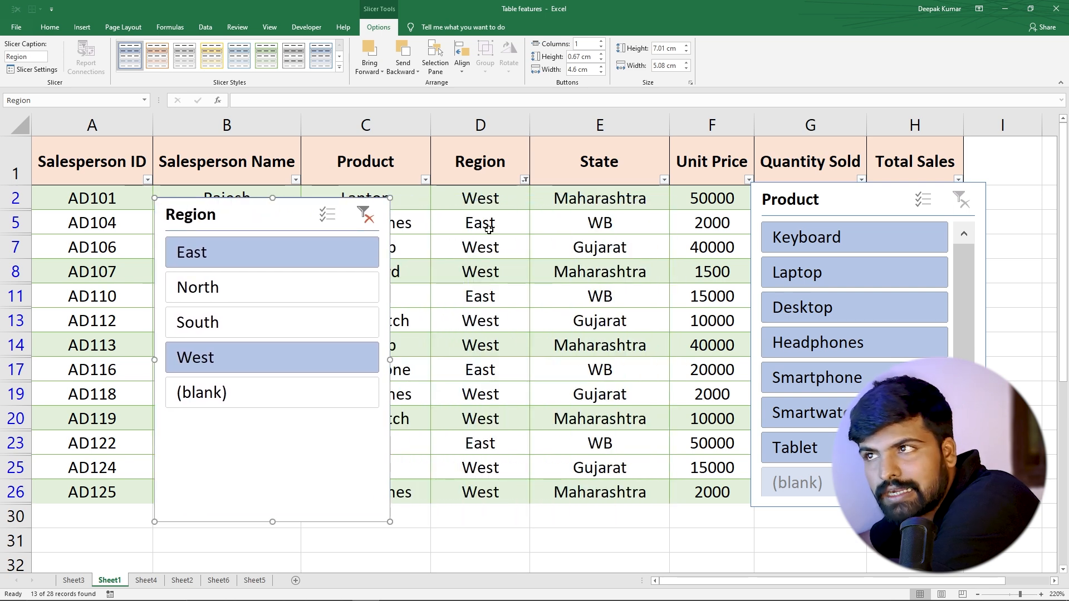
Clear the Region filter and delete both the Region and Product slicers from Sheet1.
{"action": "left_click", "coordinate": [366, 213]}
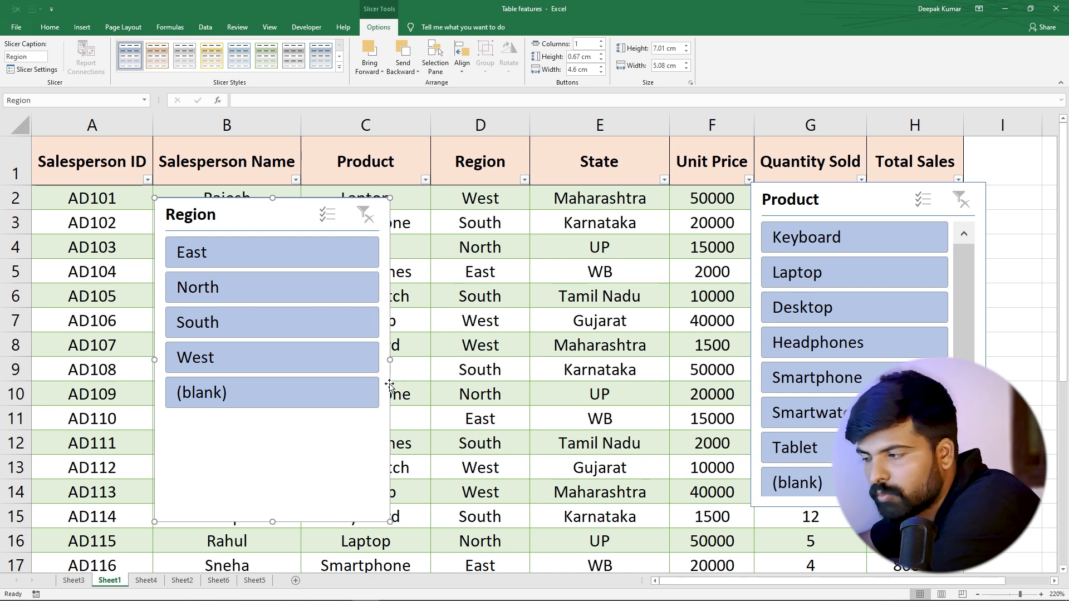
{"action": "key", "text": "Delete"}
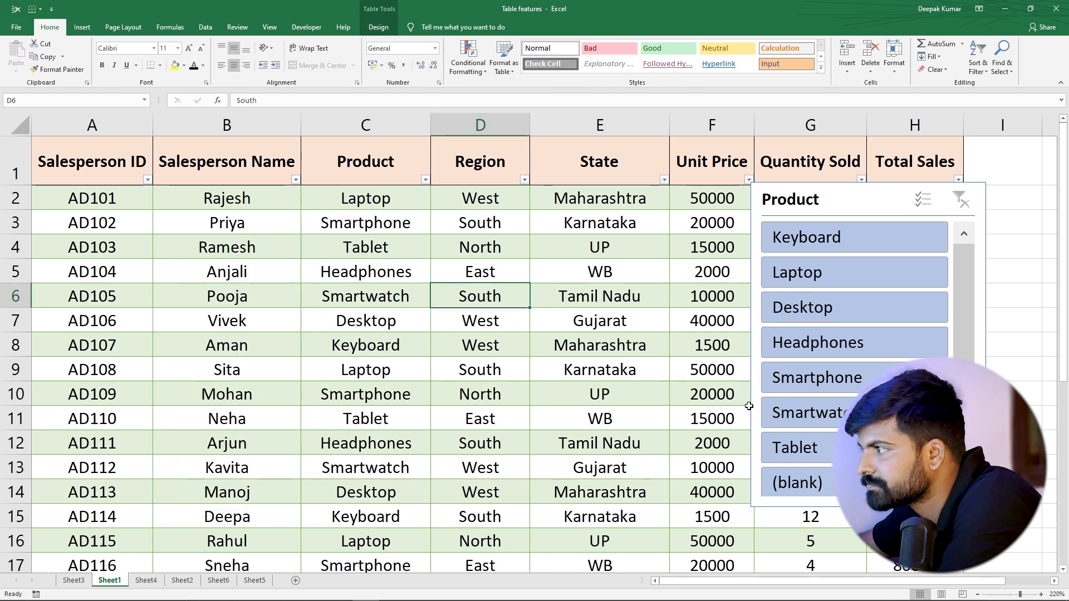
{"action": "left_click", "coordinate": [751, 412]}
{"action": "key", "text": "Delete"}
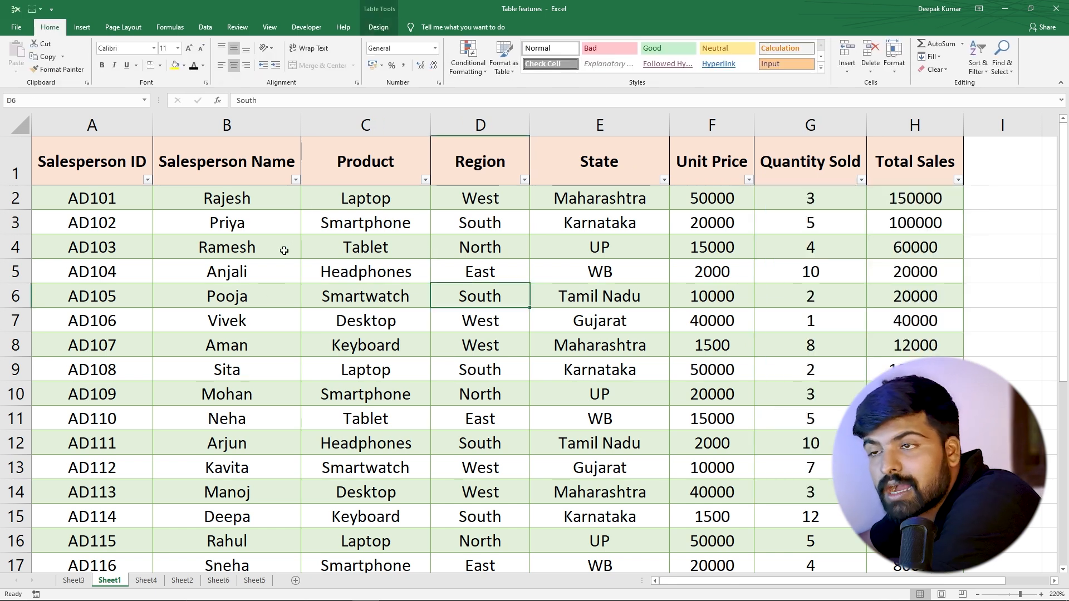
Examine the header row A1:H1 and how the column headings behave down to and beyond the table's Total row.
{"action": "left_click_drag", "start_coordinate": [78, 167], "coordinate": [931, 172]}
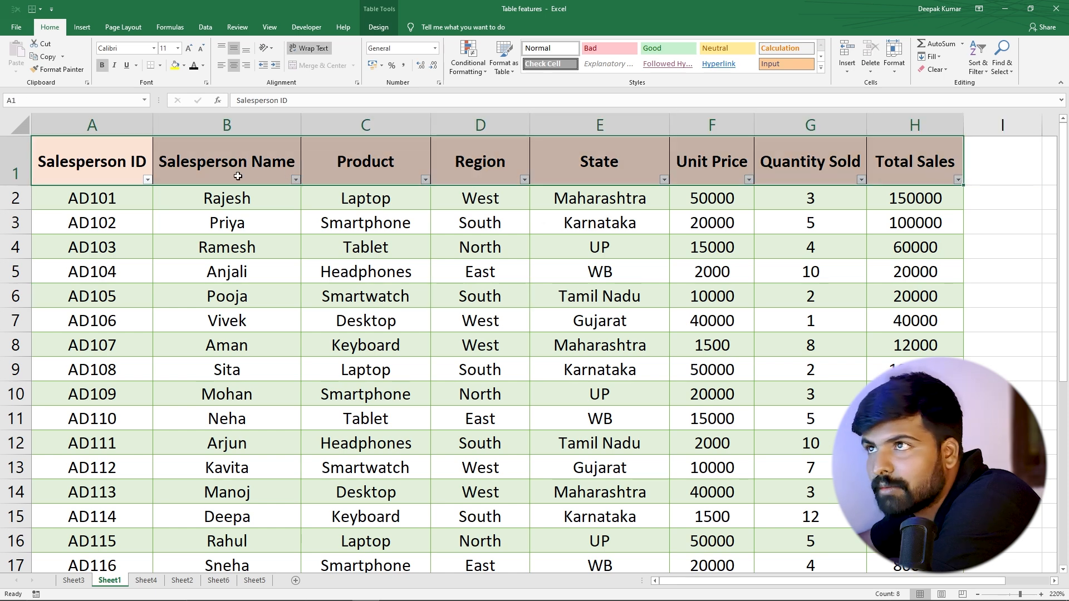
{"action": "left_click", "coordinate": [371, 248]}
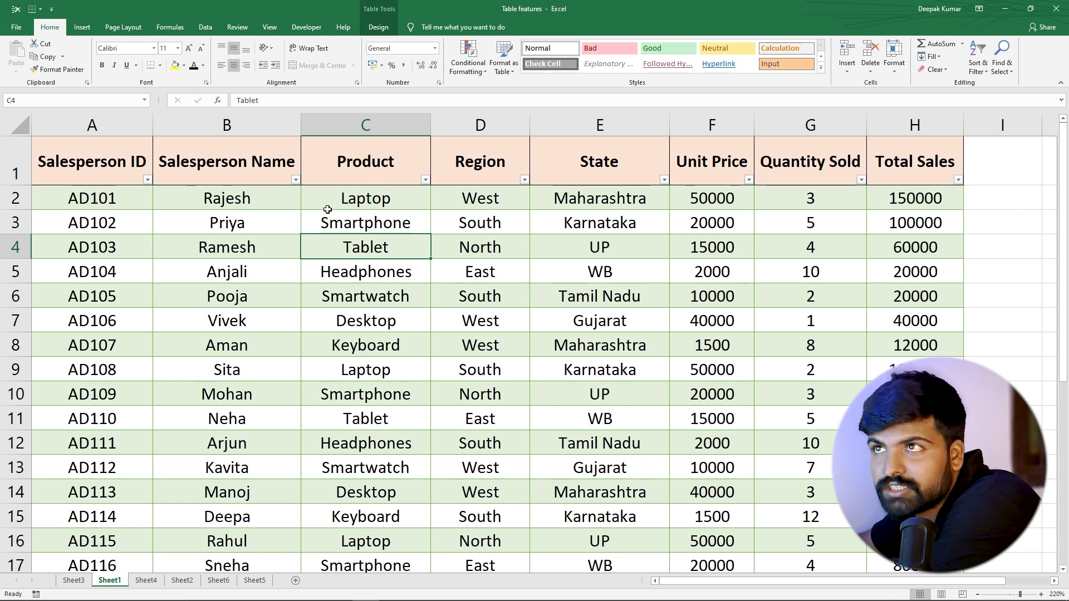
{"action": "scroll", "coordinate": [327, 209], "scroll_direction": "down", "scroll_amount": 1}
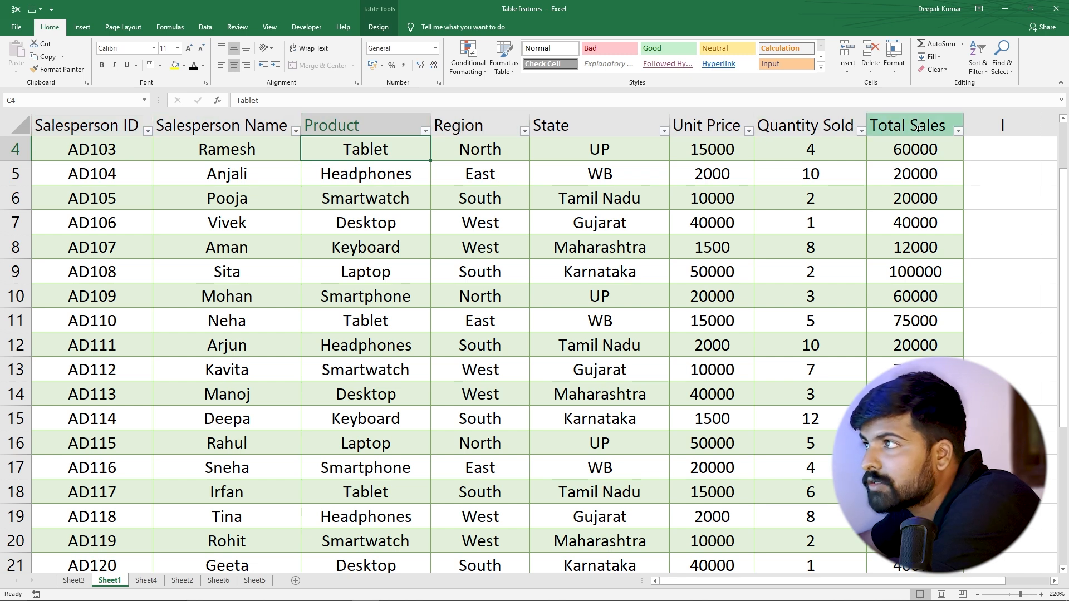
{"action": "scroll", "coordinate": [354, 218], "scroll_direction": "down", "scroll_amount": 1}
{"action": "scroll", "coordinate": [354, 217], "scroll_direction": "down", "scroll_amount": 9}
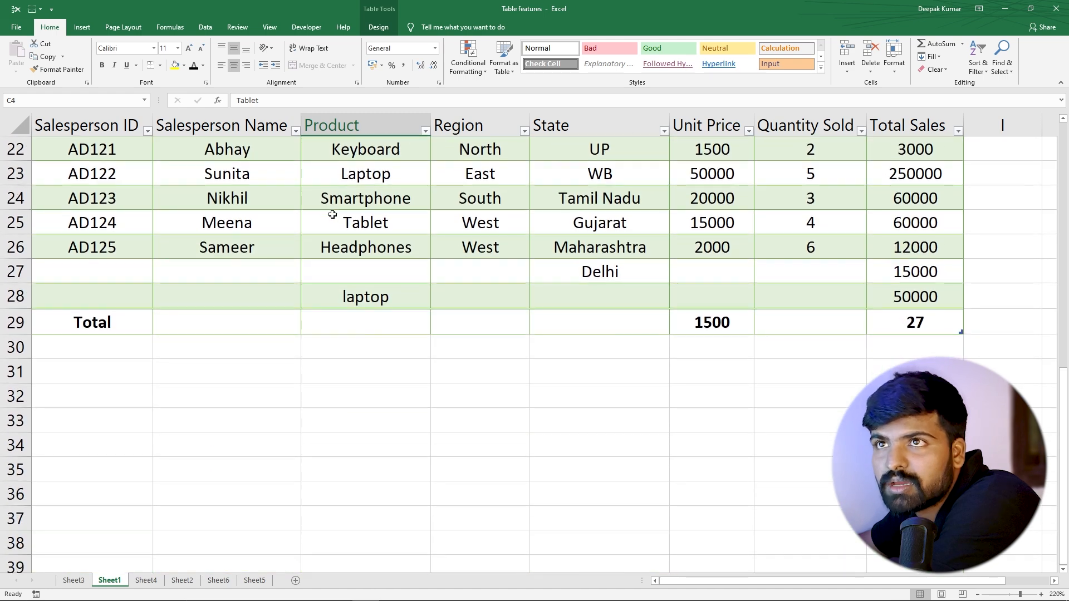
{"action": "scroll", "coordinate": [312, 215], "scroll_direction": "up", "scroll_amount": 1}
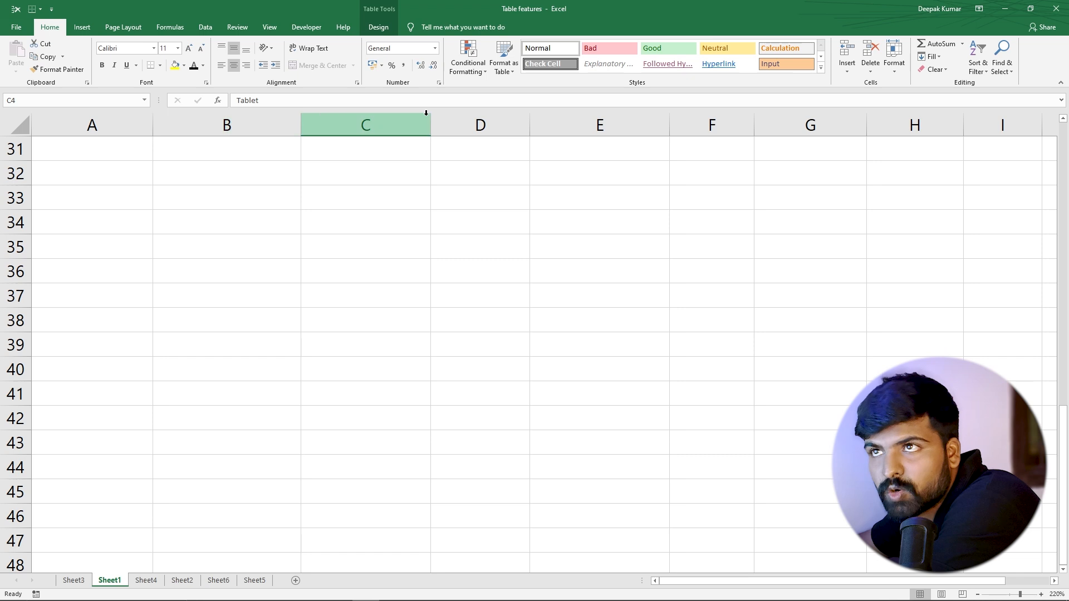
{"action": "scroll", "coordinate": [336, 222], "scroll_direction": "up", "scroll_amount": 1}
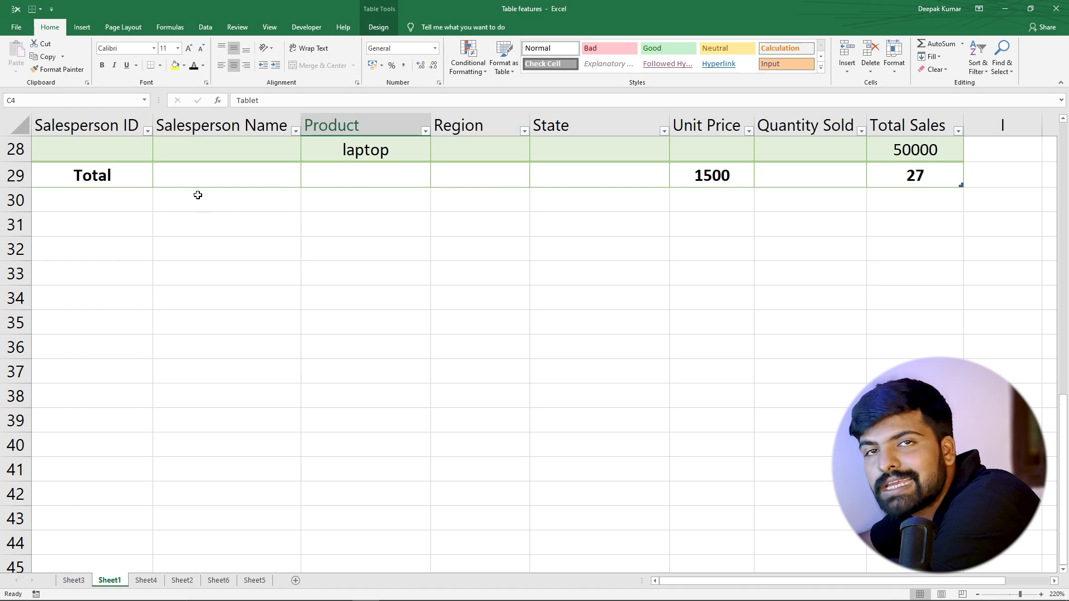
{"action": "scroll", "coordinate": [287, 224], "scroll_direction": "up", "scroll_amount": 5}
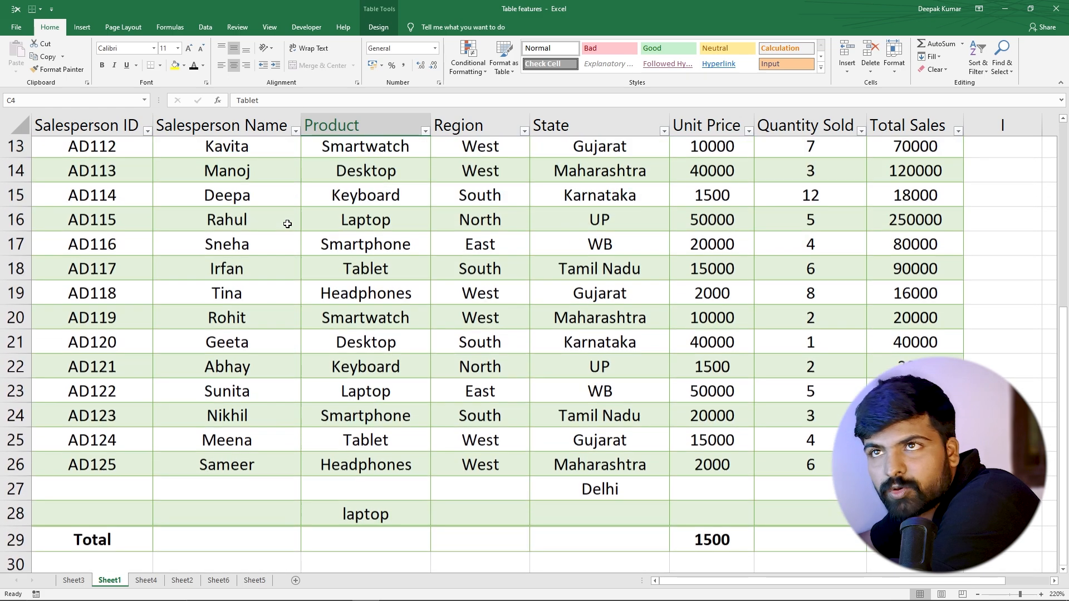